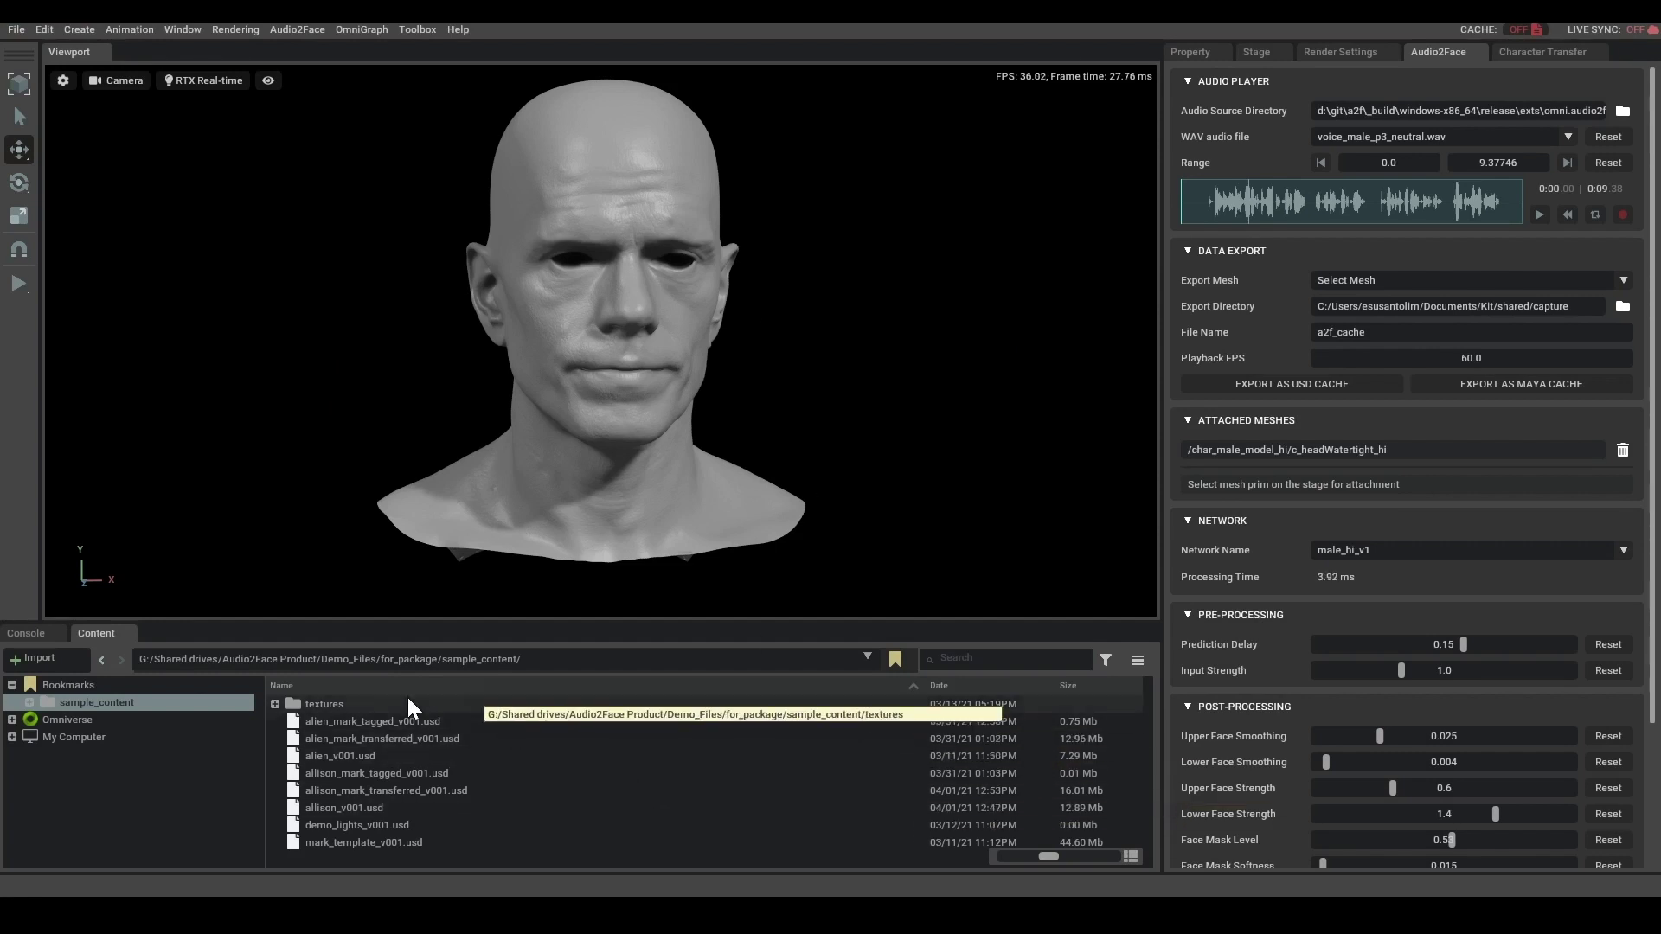
Open allison_v001.usd without saving the current scene, and add demo_lights_v001.usd to its stage.
double_click(361, 810)
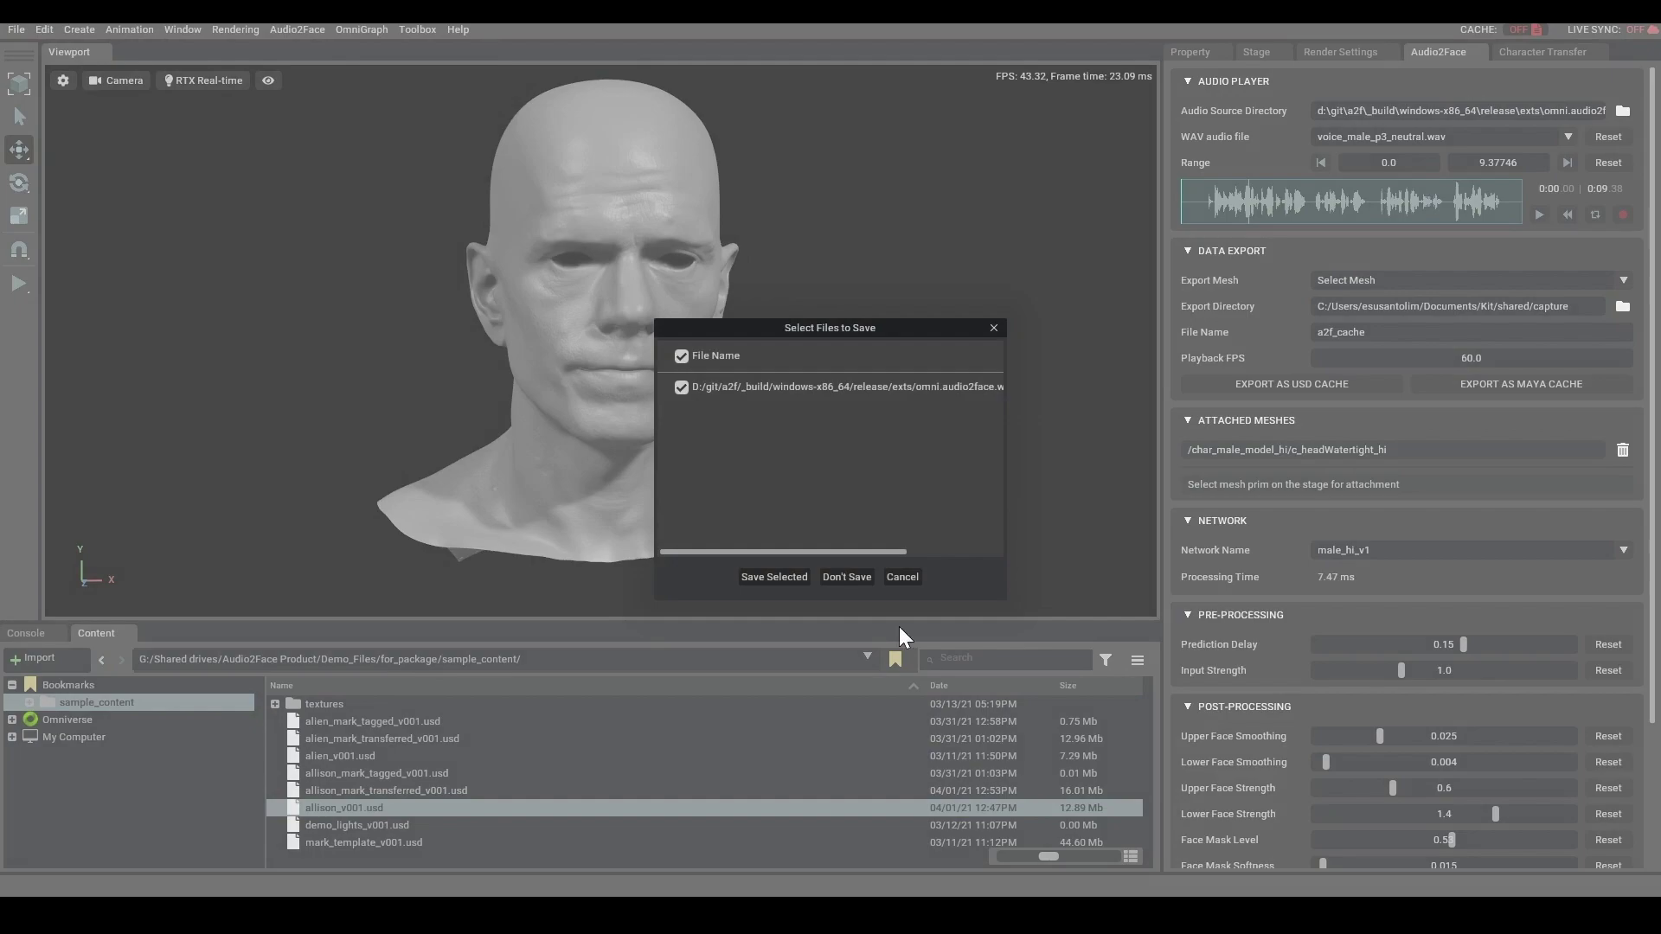
left_click(843, 577)
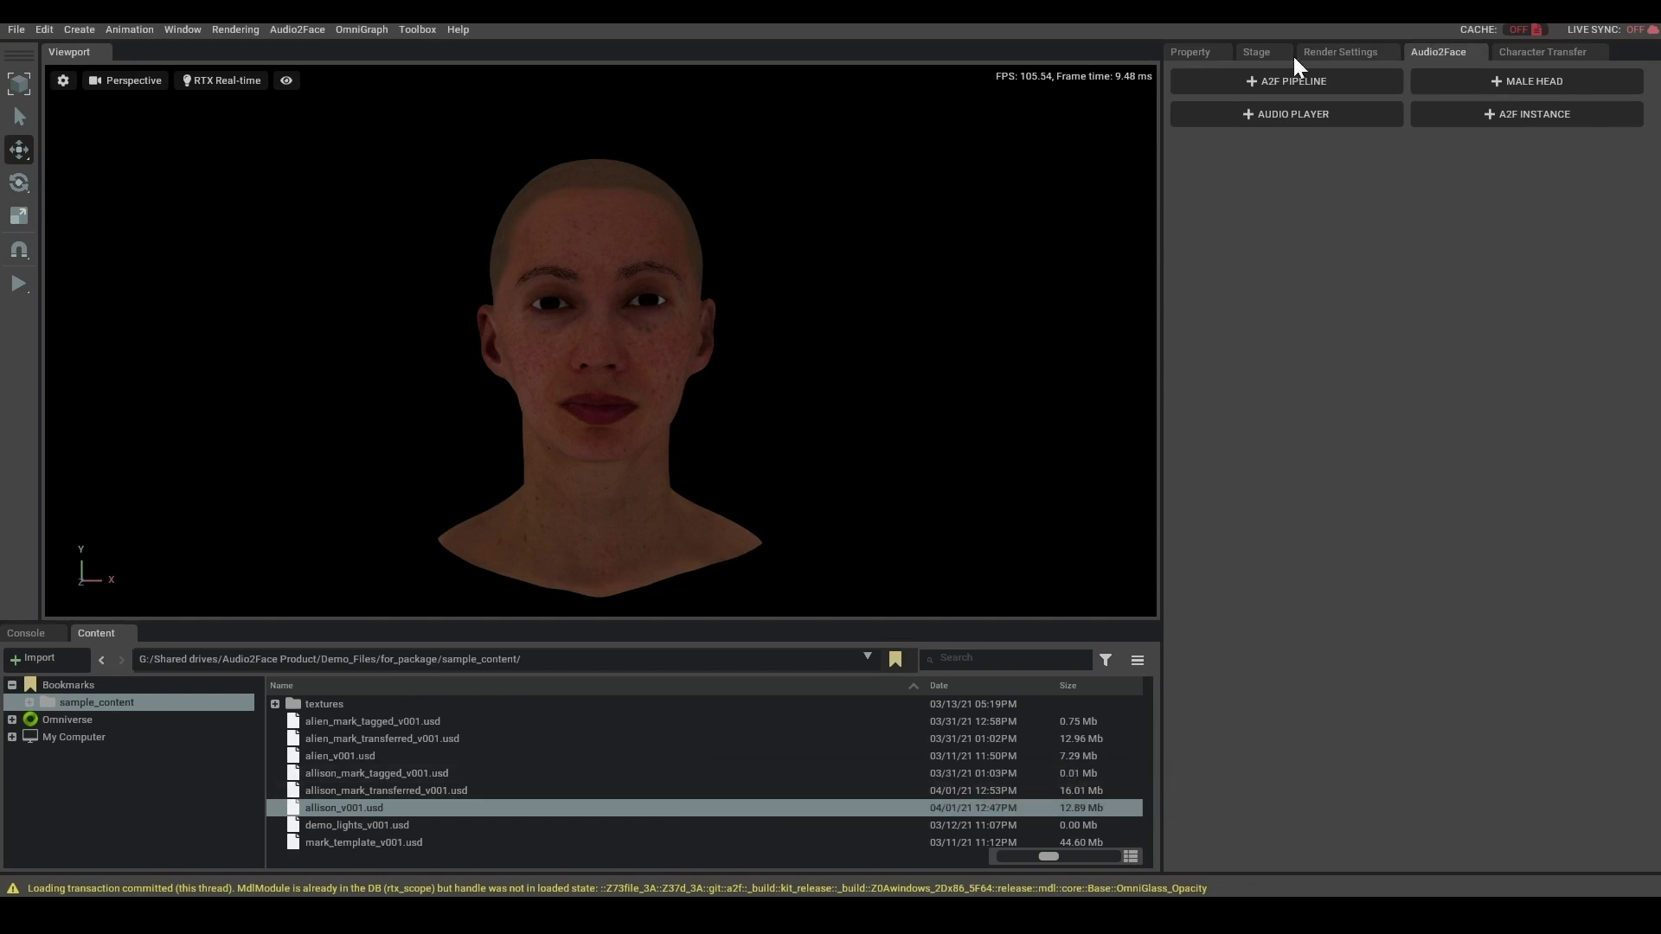
left_click(1258, 52)
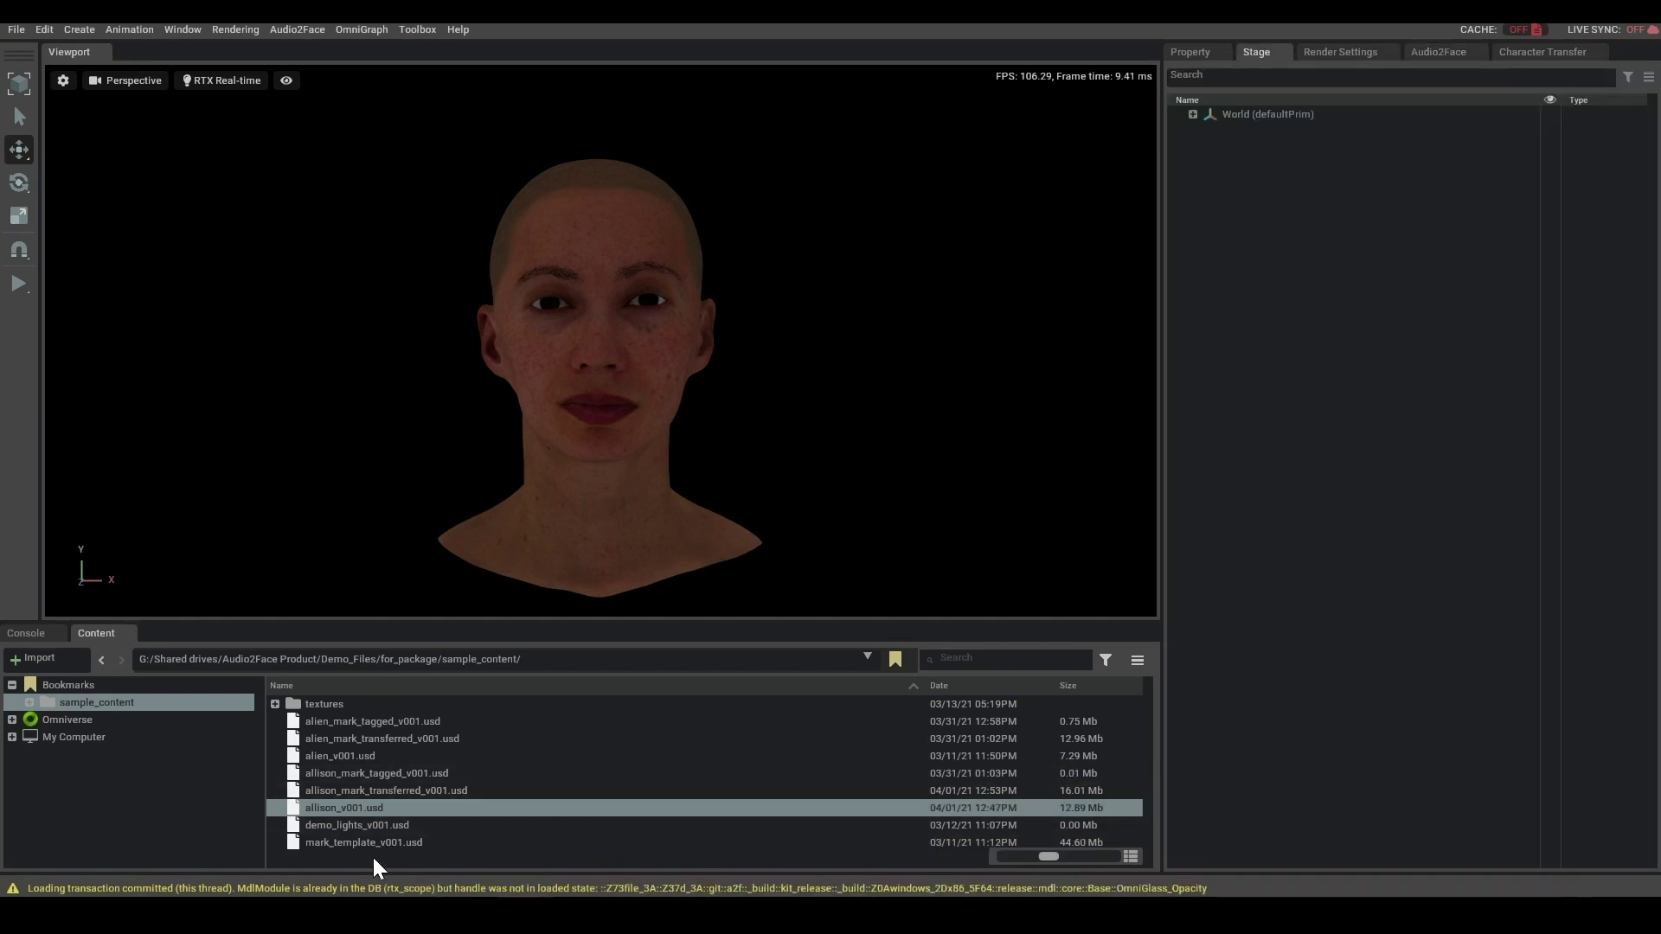
left_click_drag(349, 825, 1288, 260)
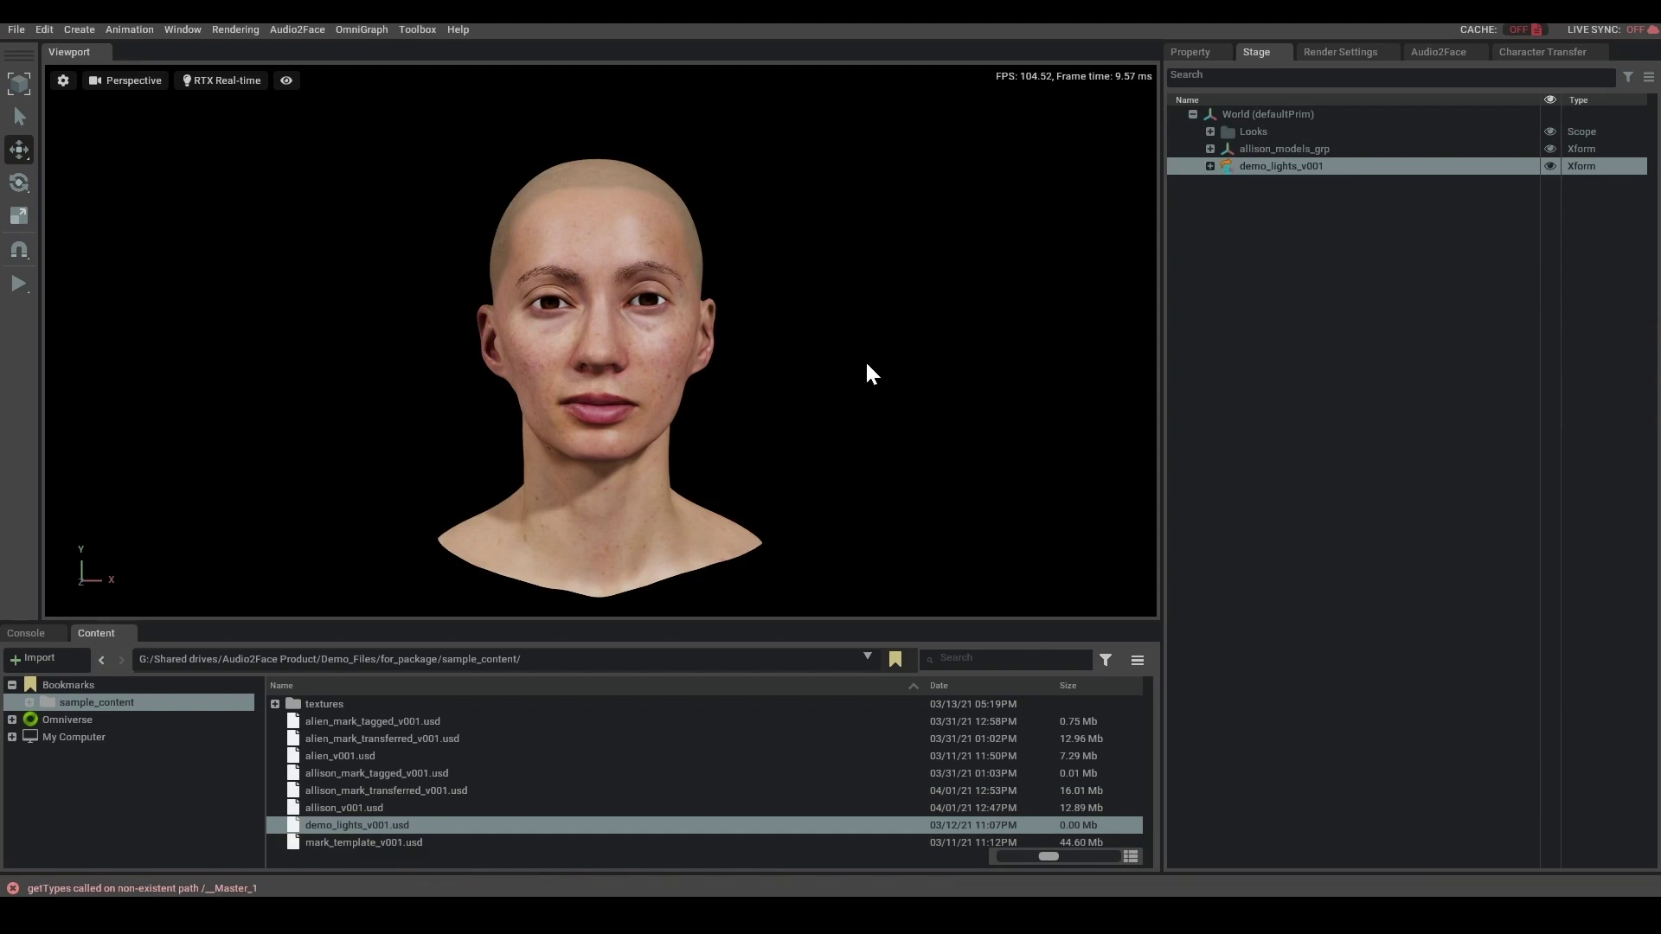
Add the male template heads to the scene for character transfer.
left_click(1540, 52)
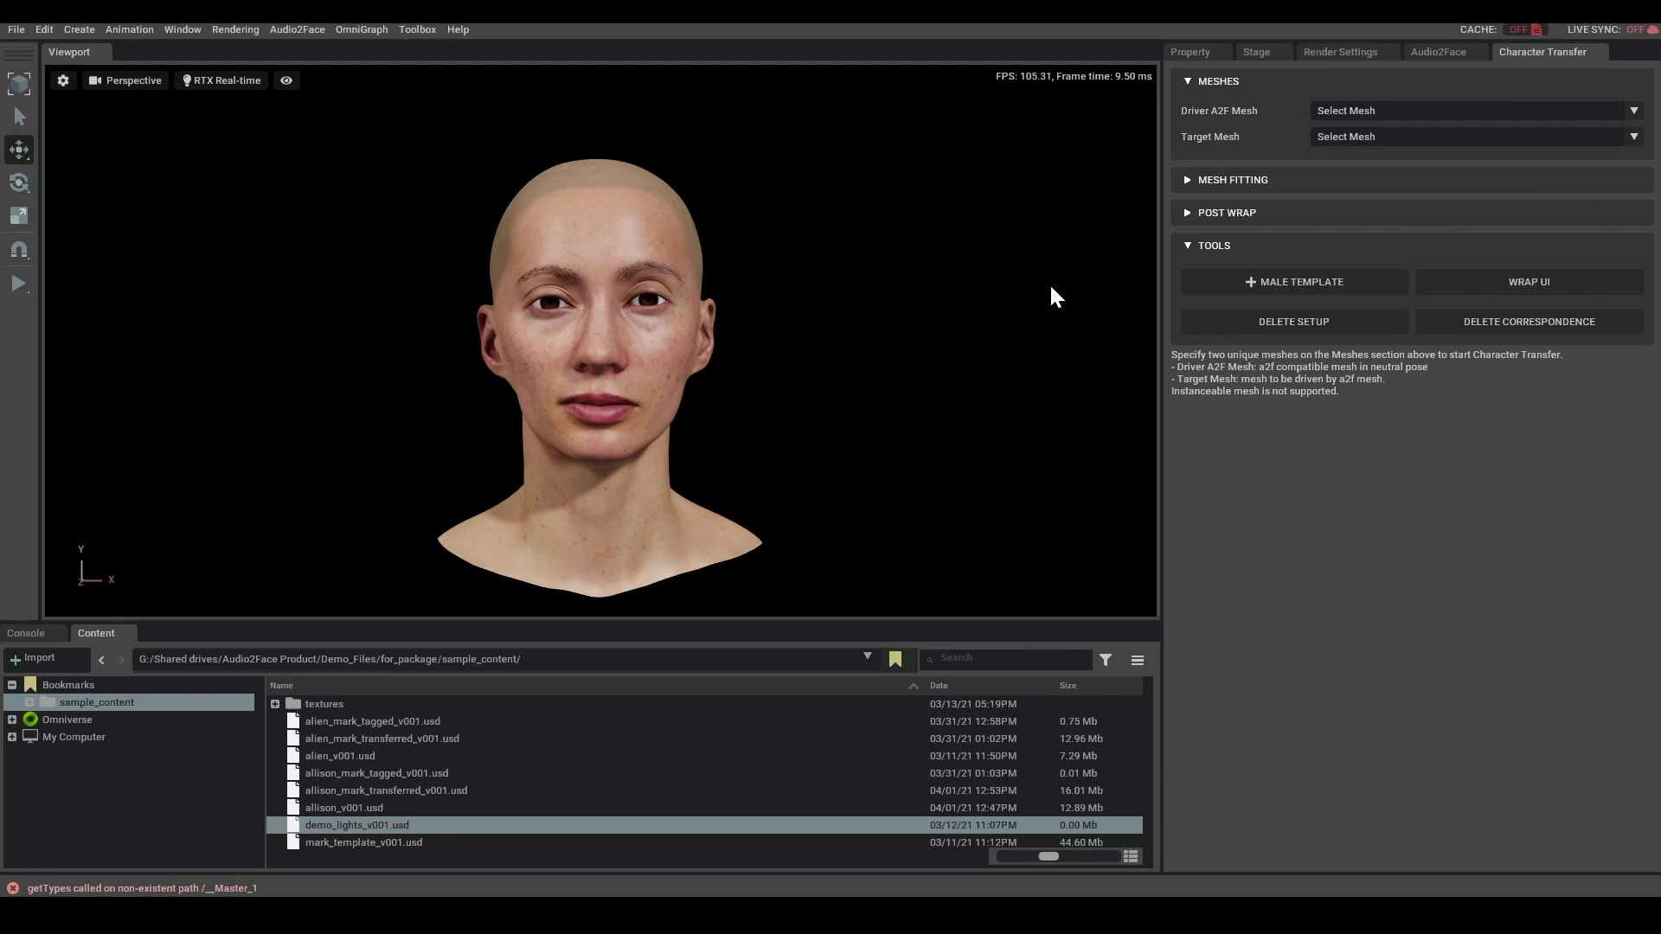
left_click(1304, 280)
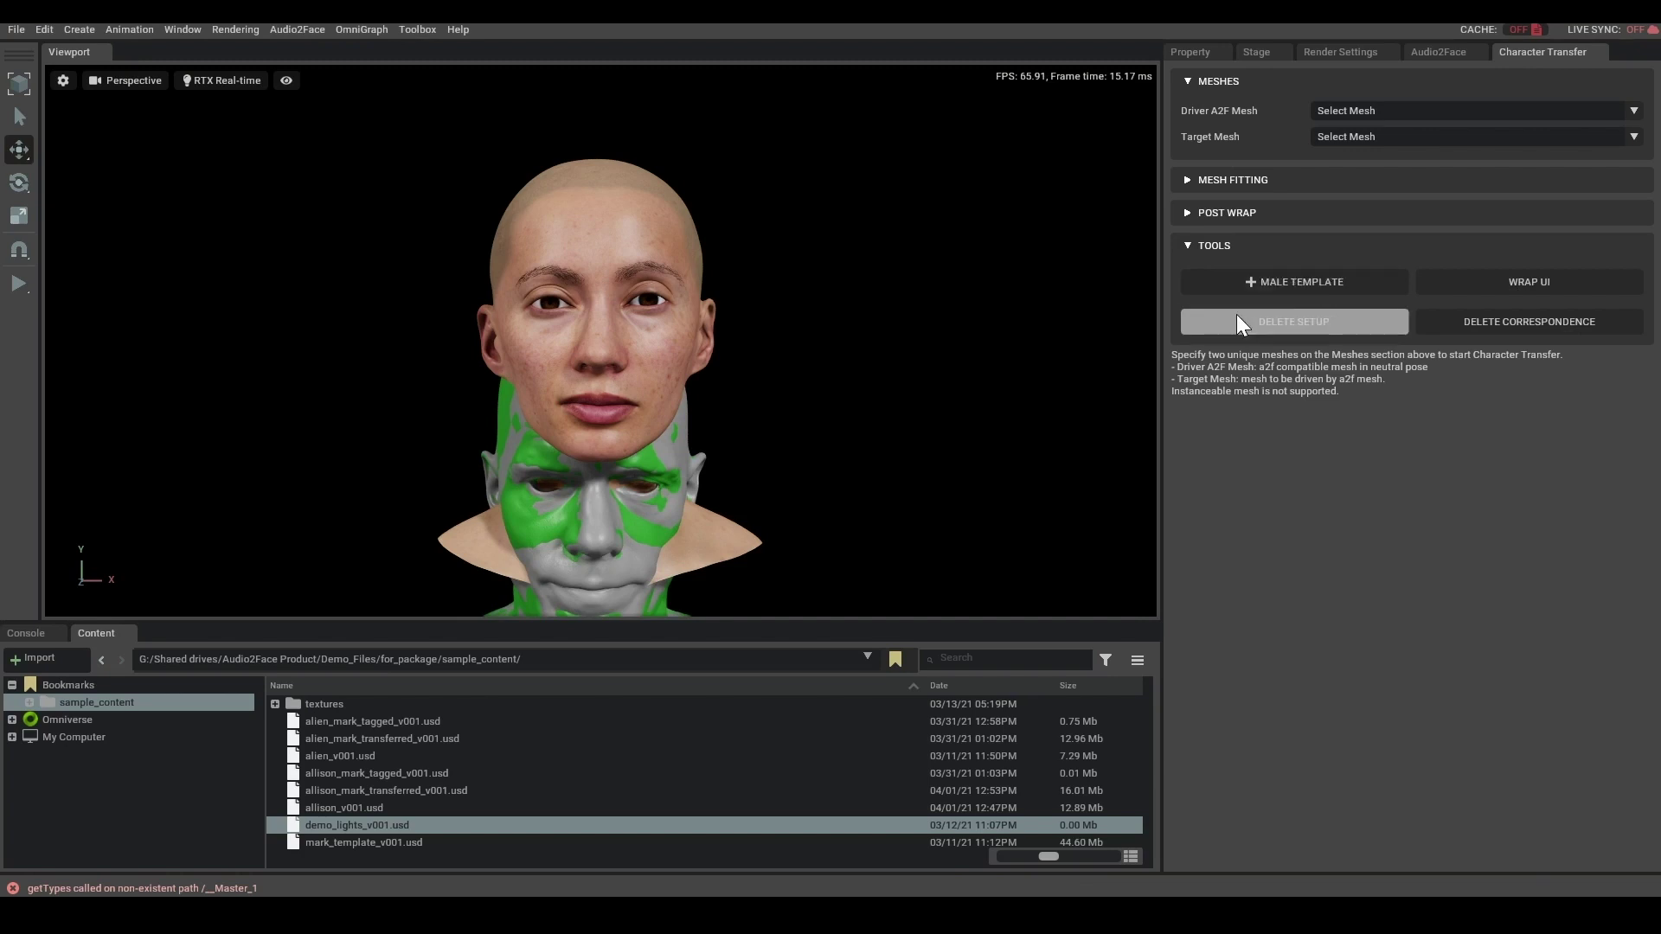
left_click(699, 463)
left_click(811, 463)
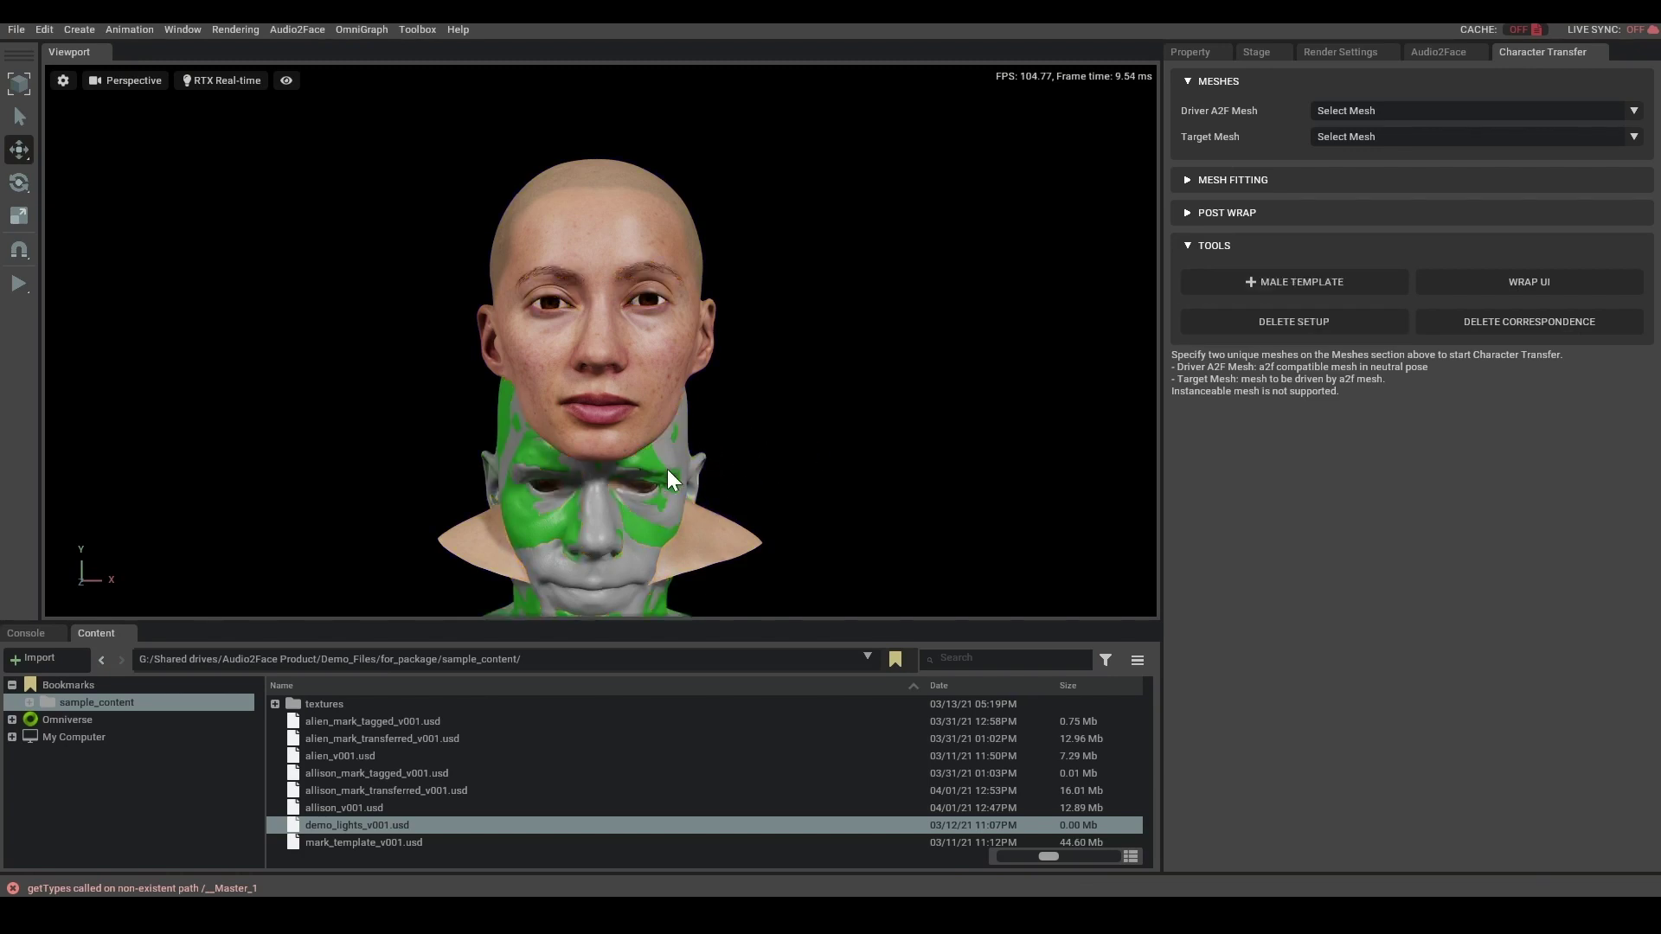
right_click_drag(859, 459, 476, 439, "alt")
middle_click_drag(828, 511, 818, 403)
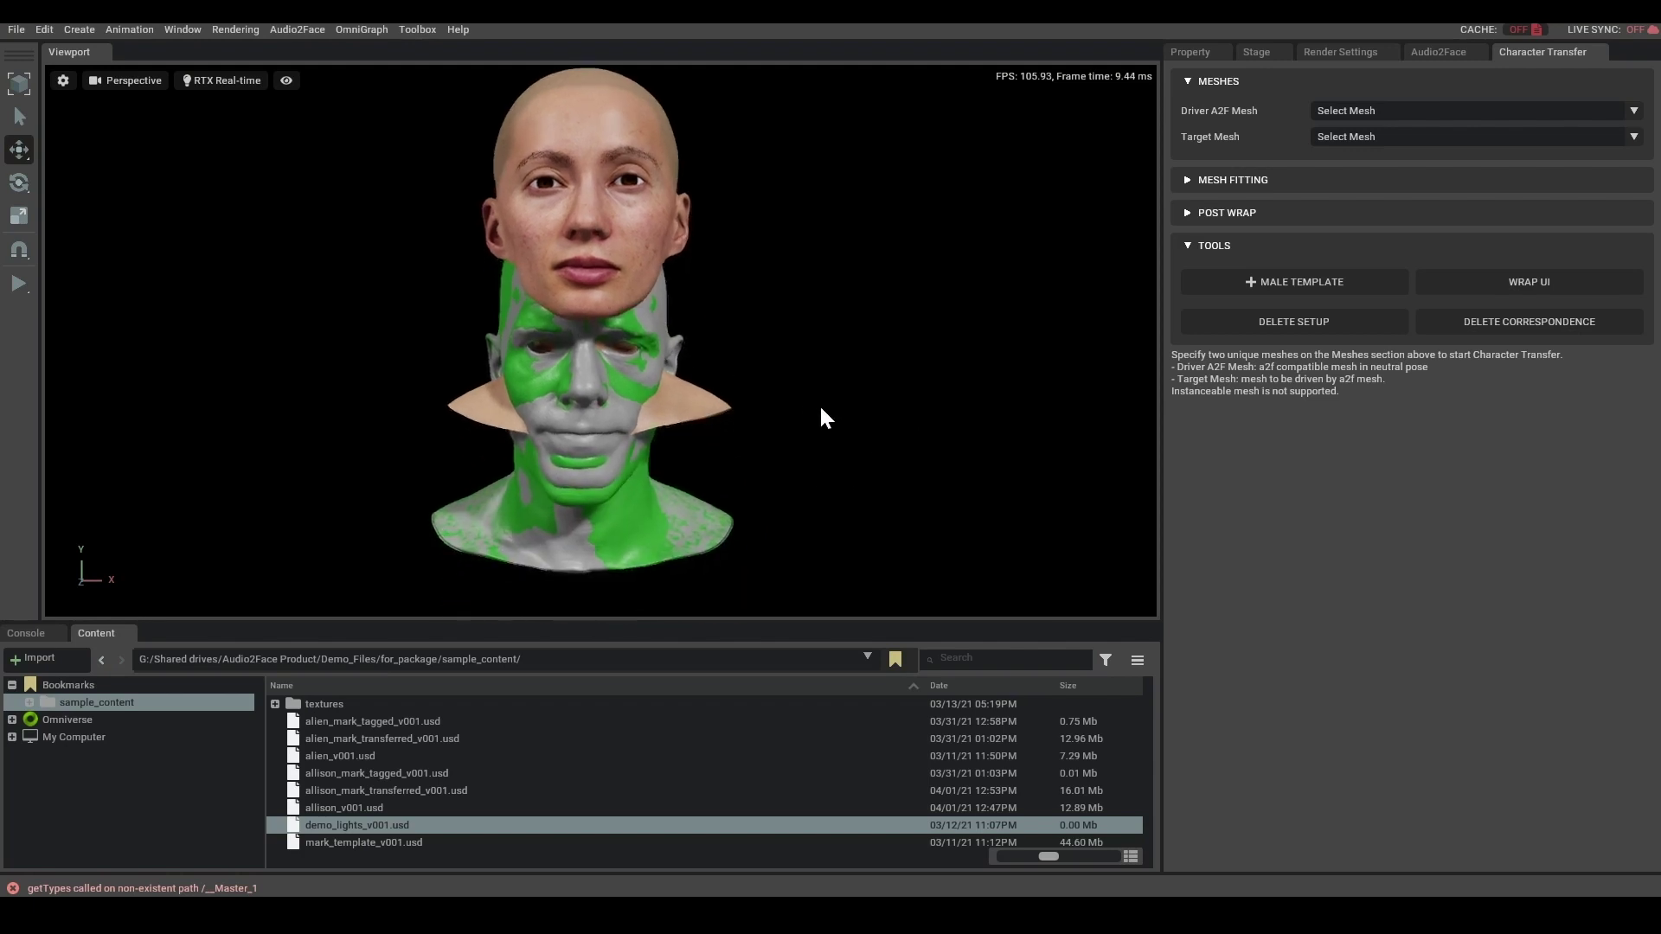
right_click_drag(819, 403, 727, 415, "alt")
Move the green open-mouth template head out to the left side of the female head.
left_click(630, 519)
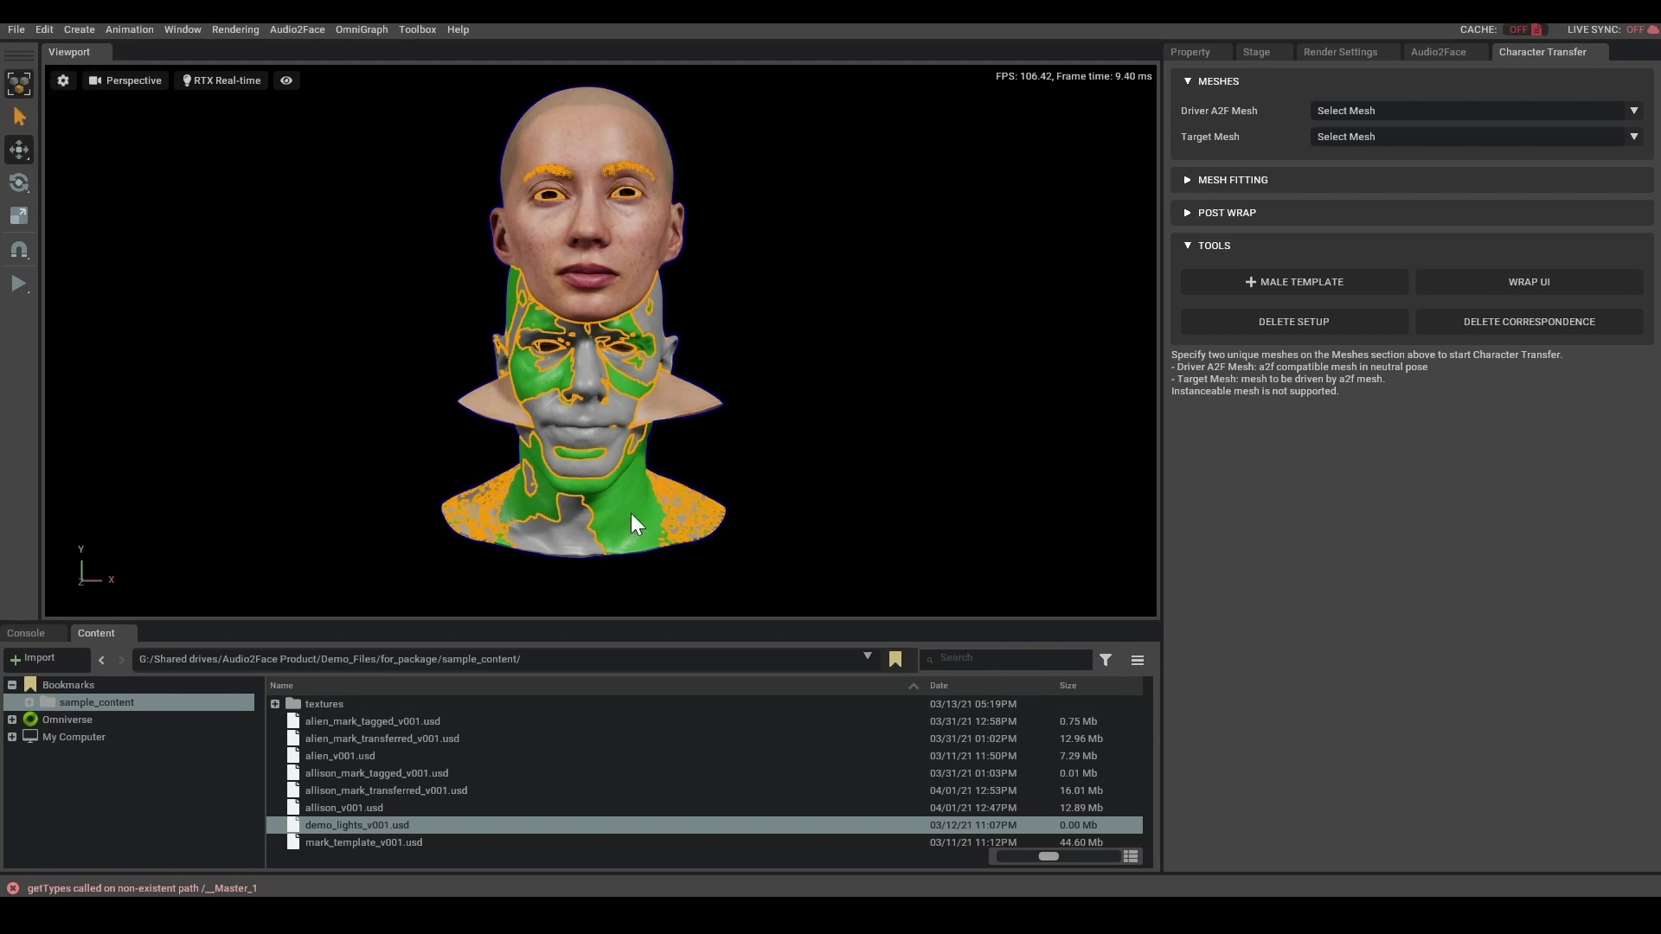
left_click(681, 507)
middle_click_drag(749, 376, 744, 397)
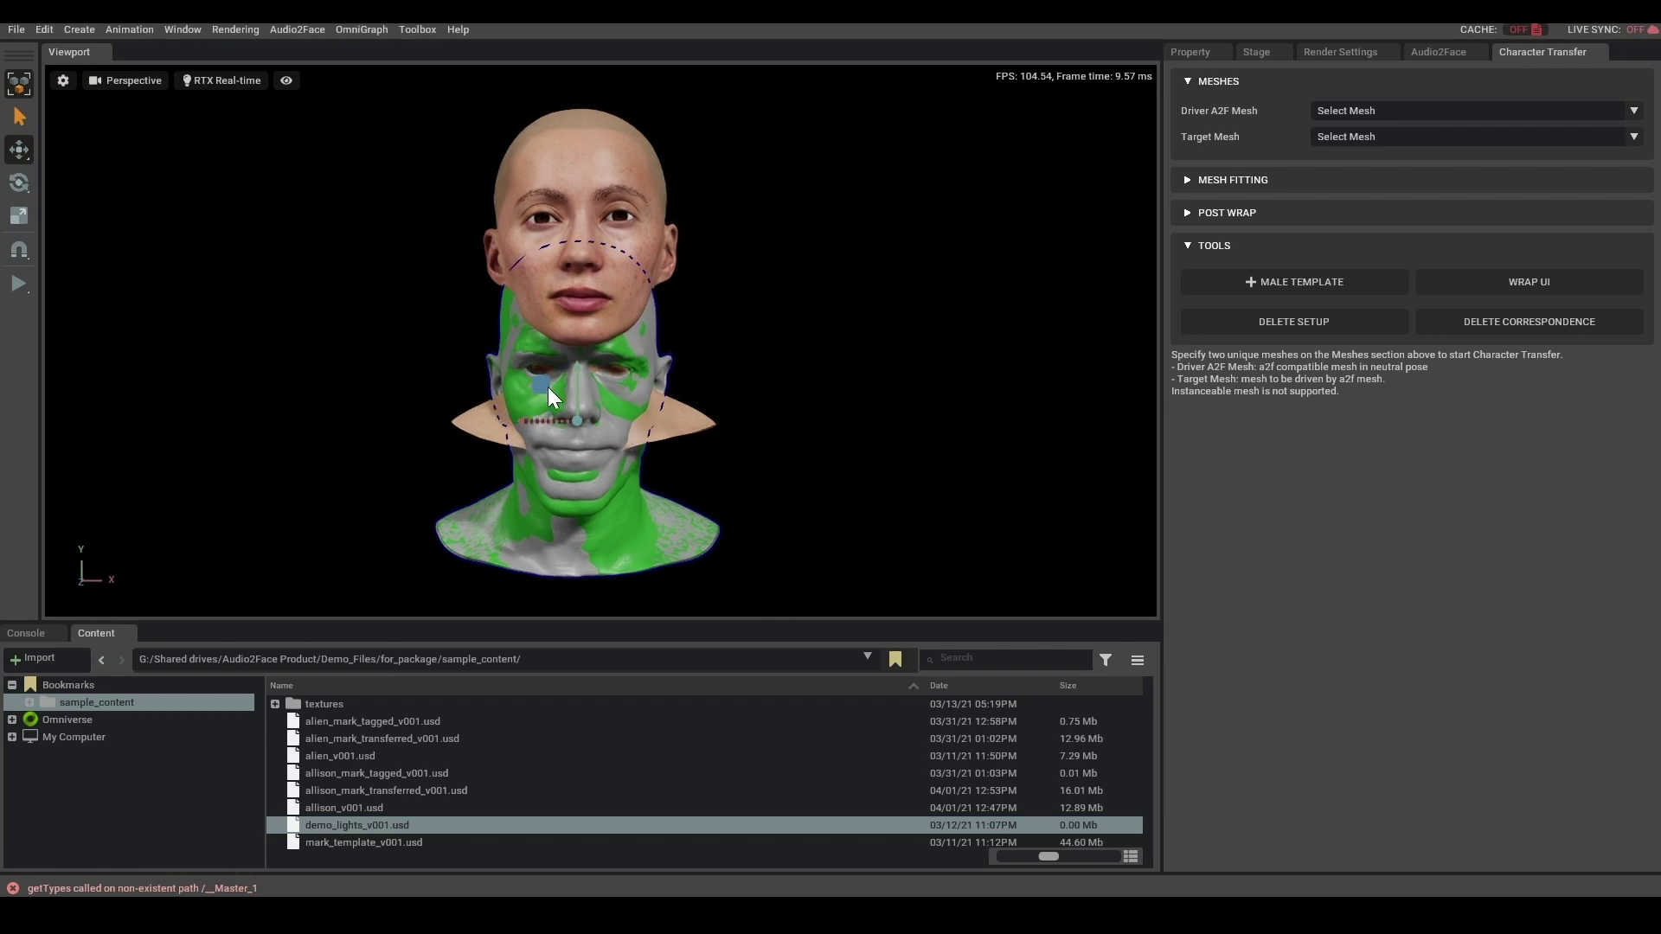
left_click_drag(548, 384, 281, 272)
Move the grey neutral template head up to the right side of the female head, level with the others.
left_click(653, 473)
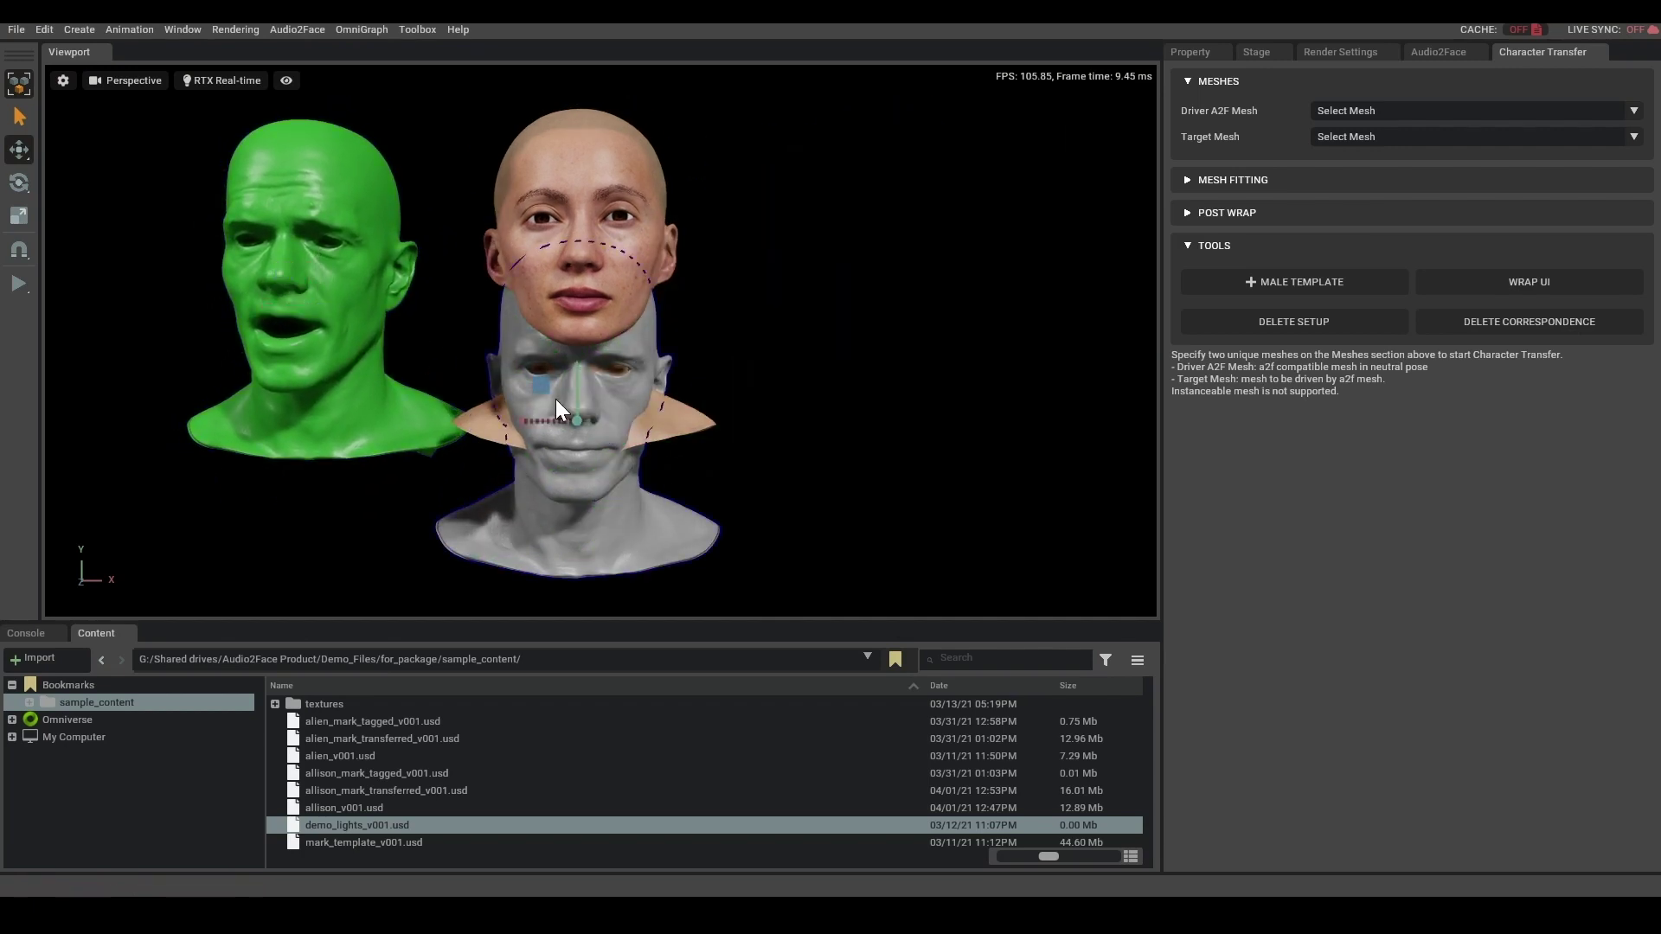
left_click_drag(556, 381, 670, 346)
left_click(663, 542)
left_click_drag(539, 384, 813, 287)
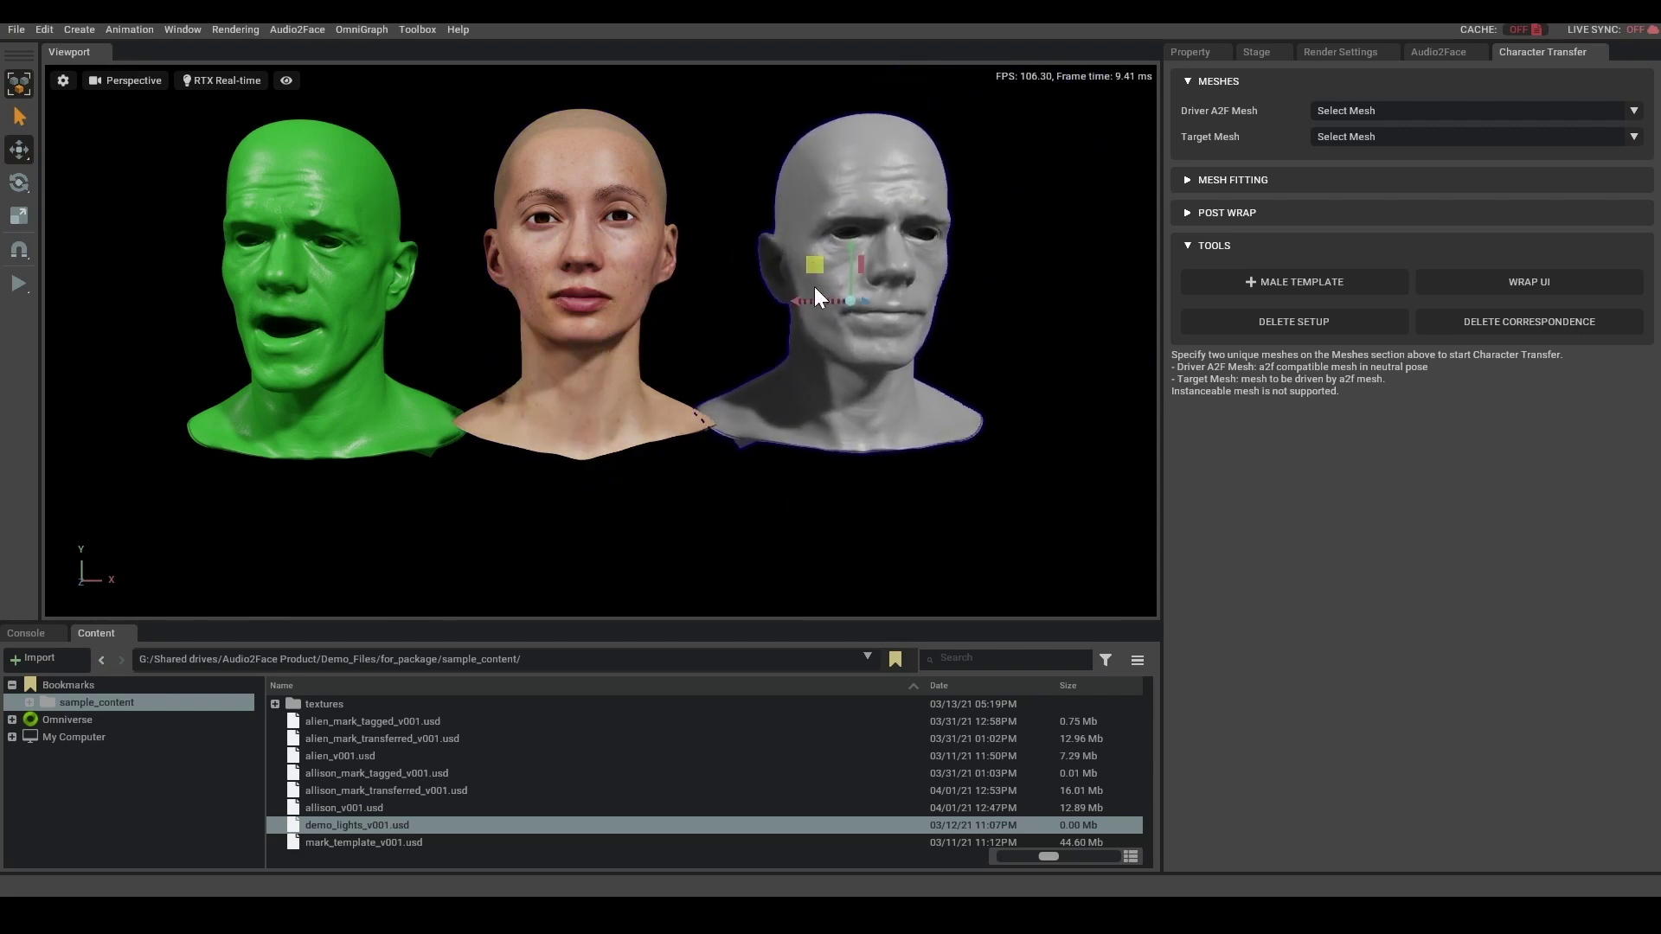
middle_click_drag(714, 335, 726, 401)
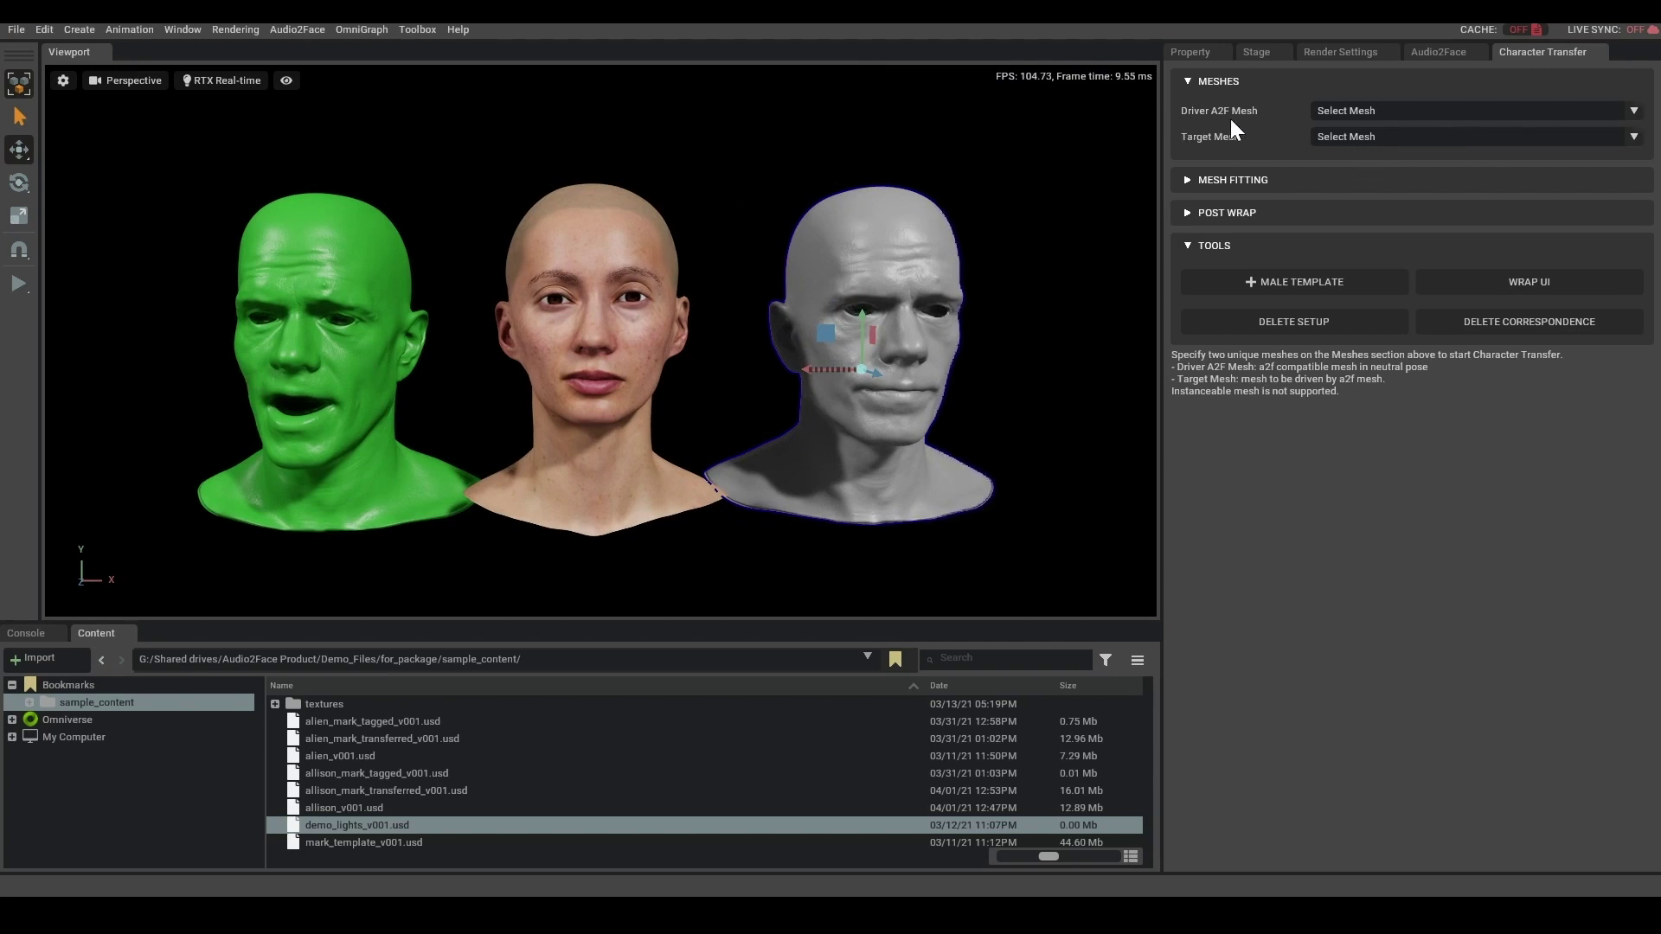
Set the Driver A2F Mesh for the character transfer to /World/charTransfer/mark.
left_click(1634, 111)
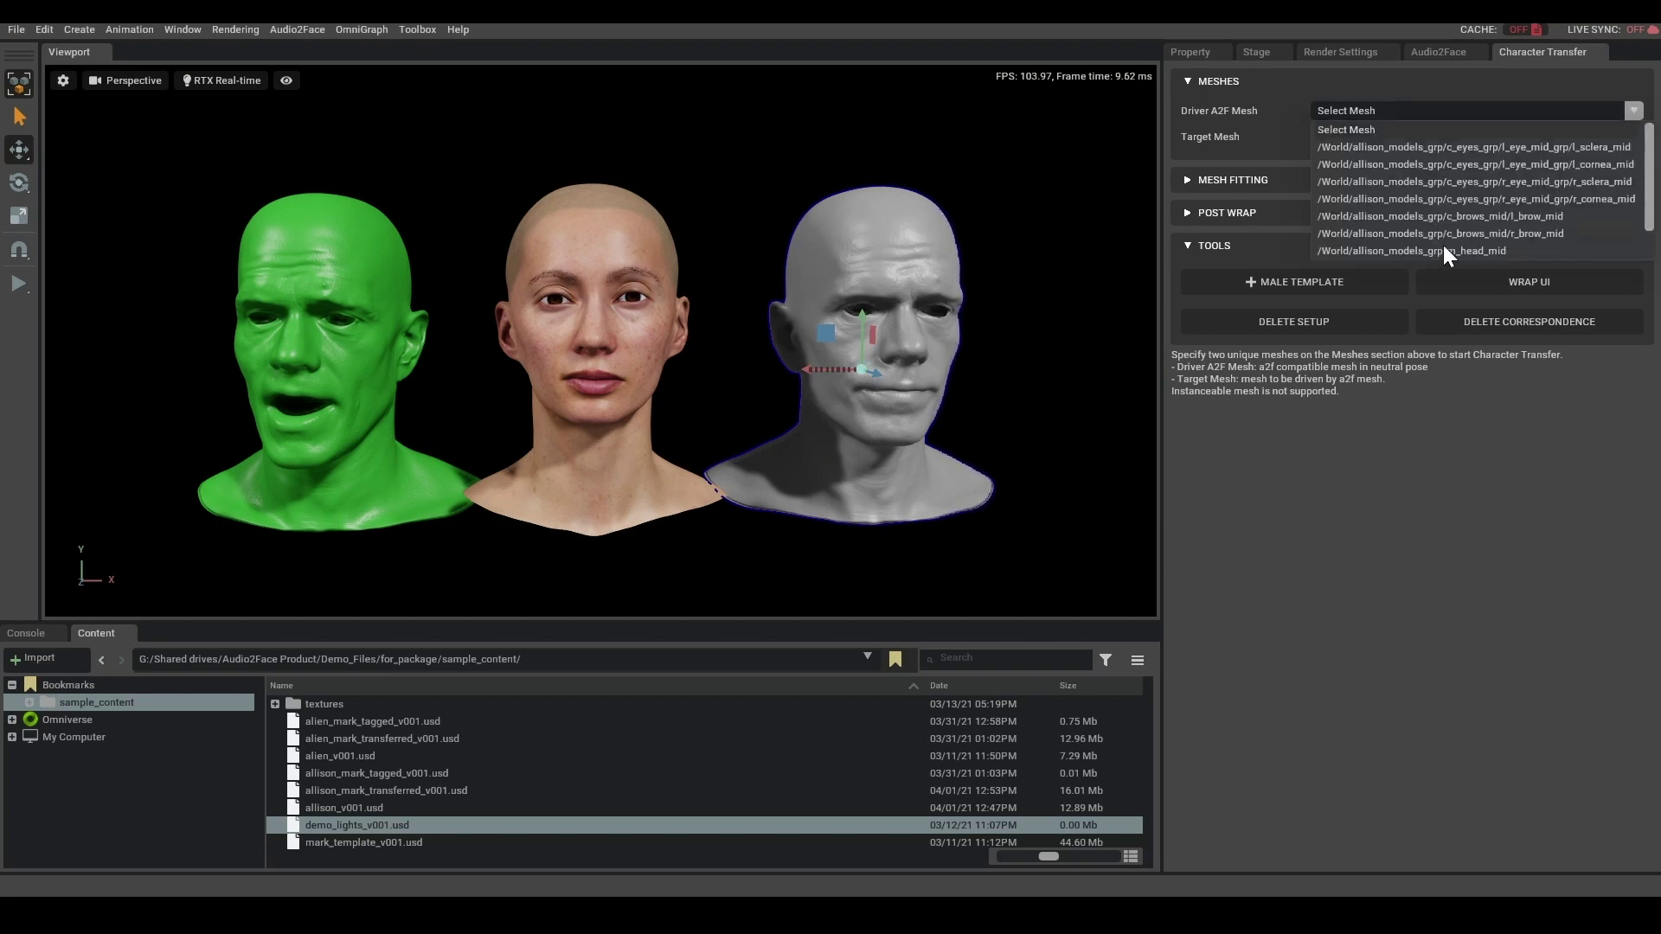
scroll(1418, 243, "down", 2)
left_click(1414, 235)
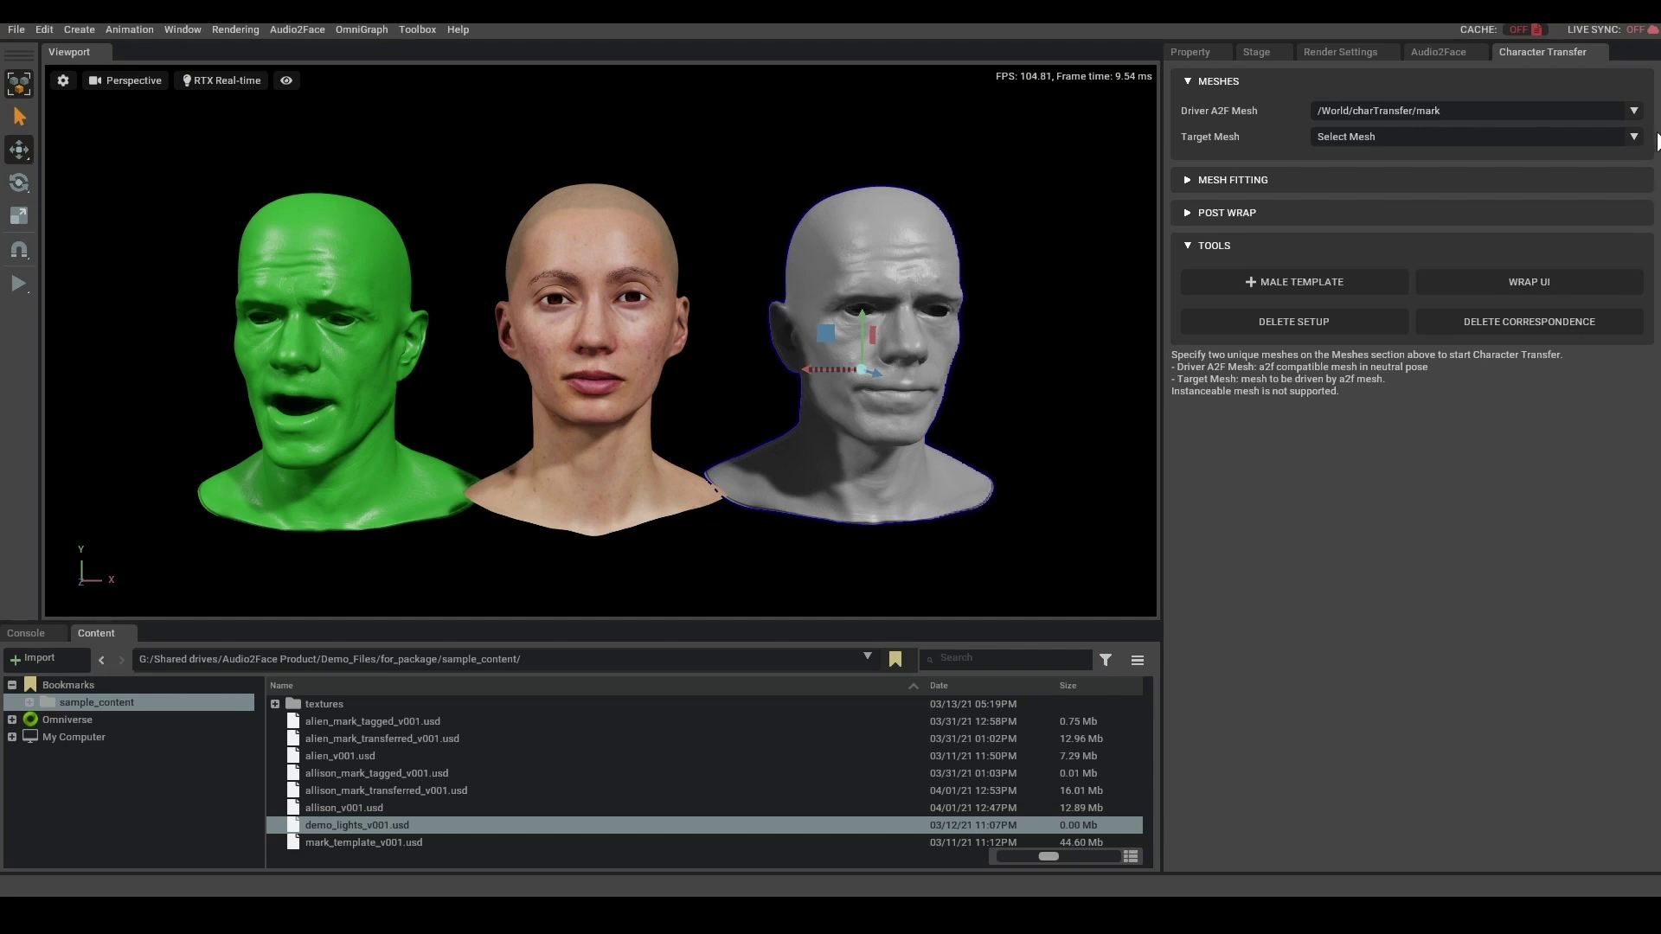
Set the Target Mesh to /World/allison_models_grp/m_head_mid and the OpenMouth A2F Mesh to /World/charTransfer/mark_openMouth.
left_click(1634, 136)
scroll(1547, 228, "down", 1)
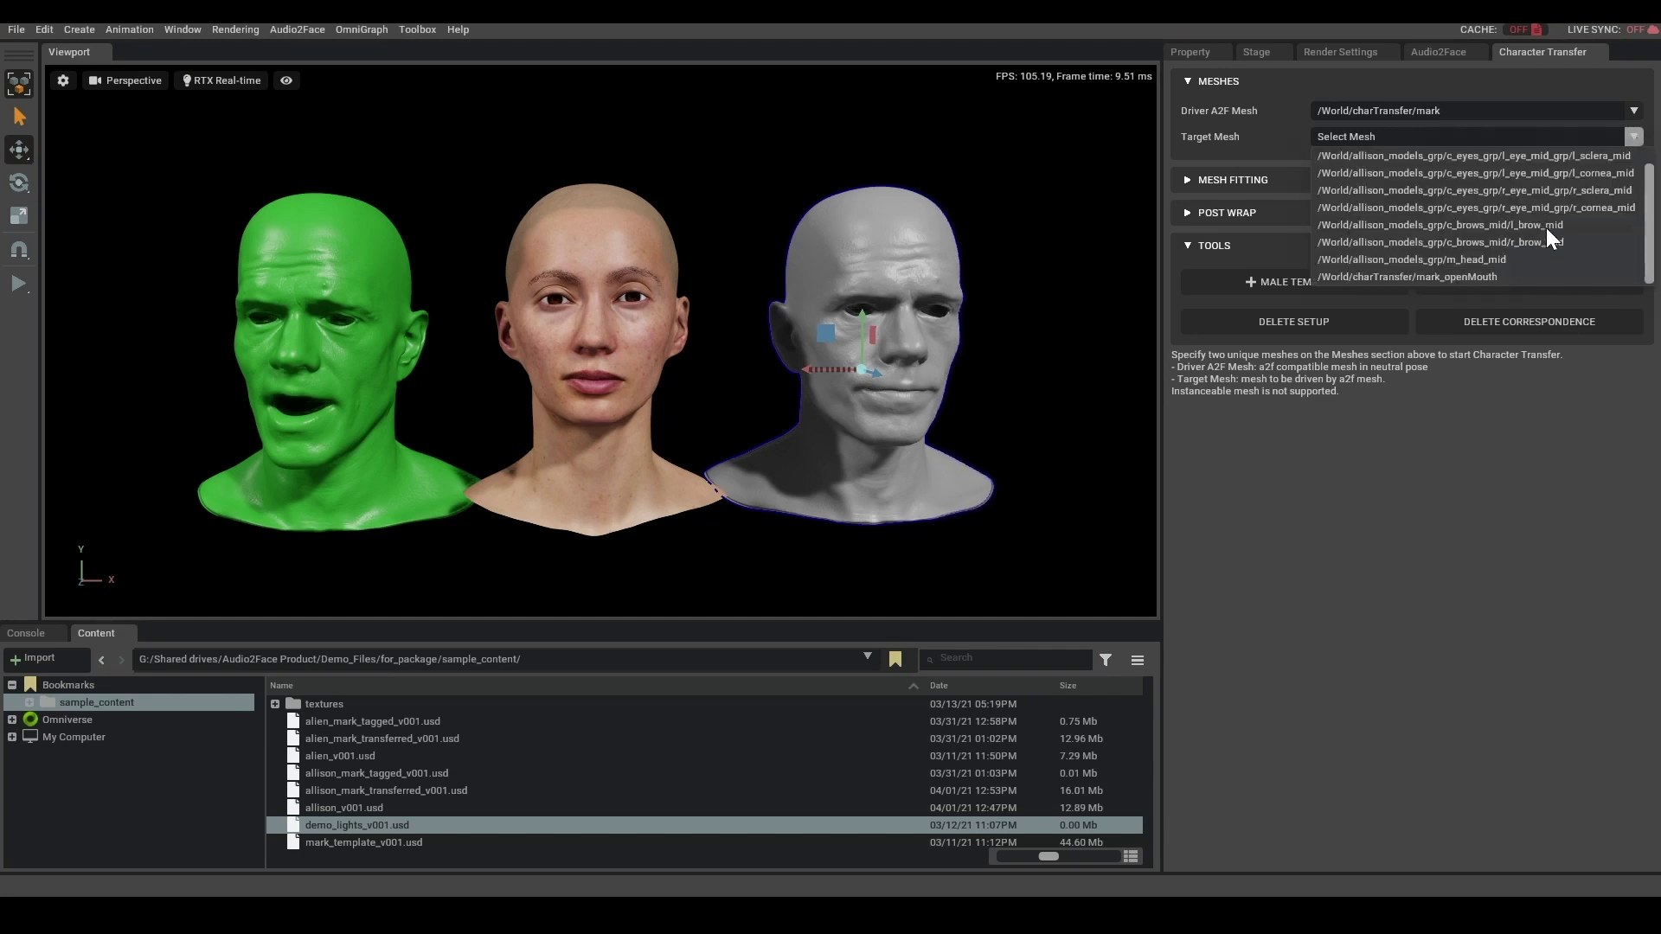
left_click(1483, 261)
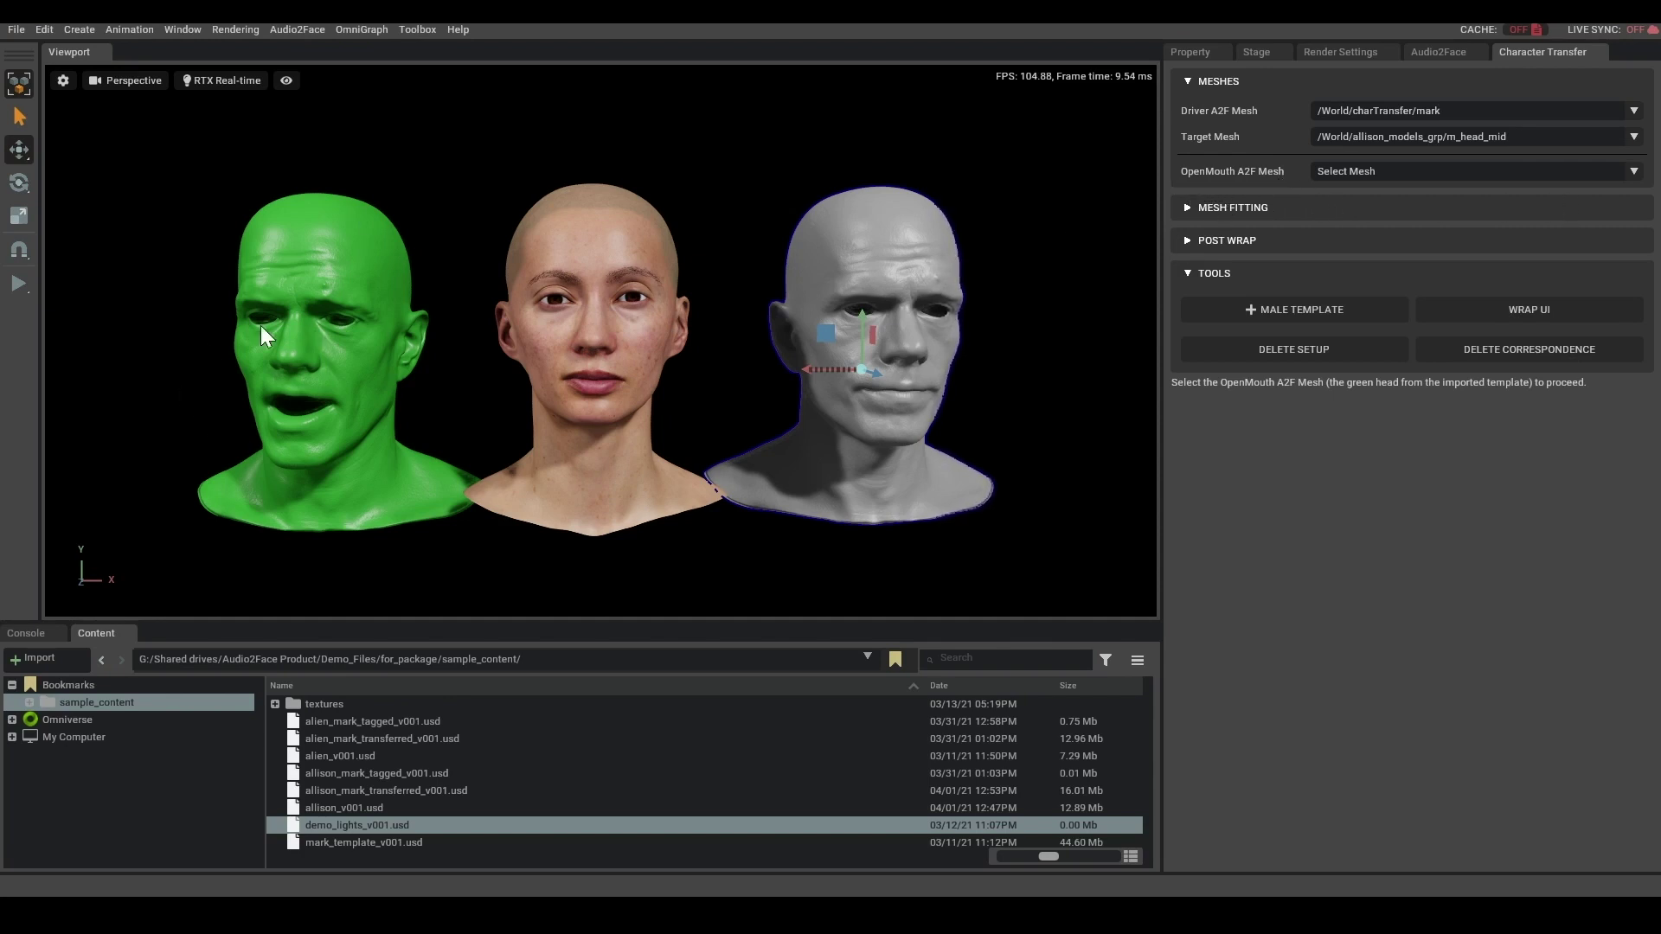
left_click(1583, 171)
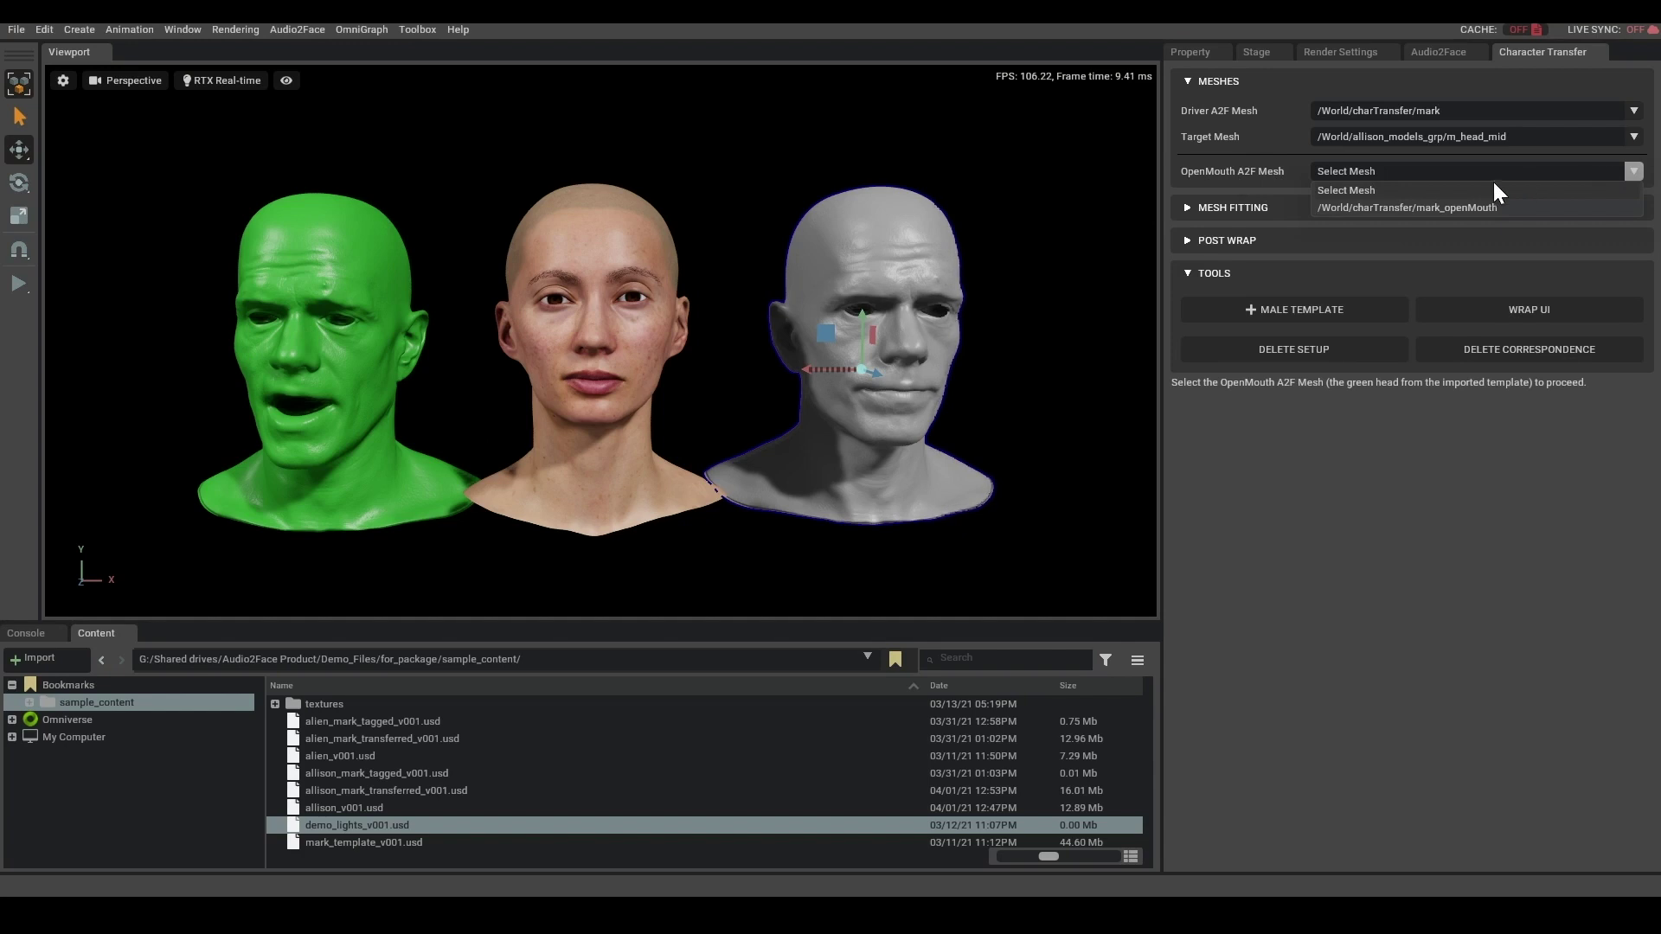
left_click(1455, 208)
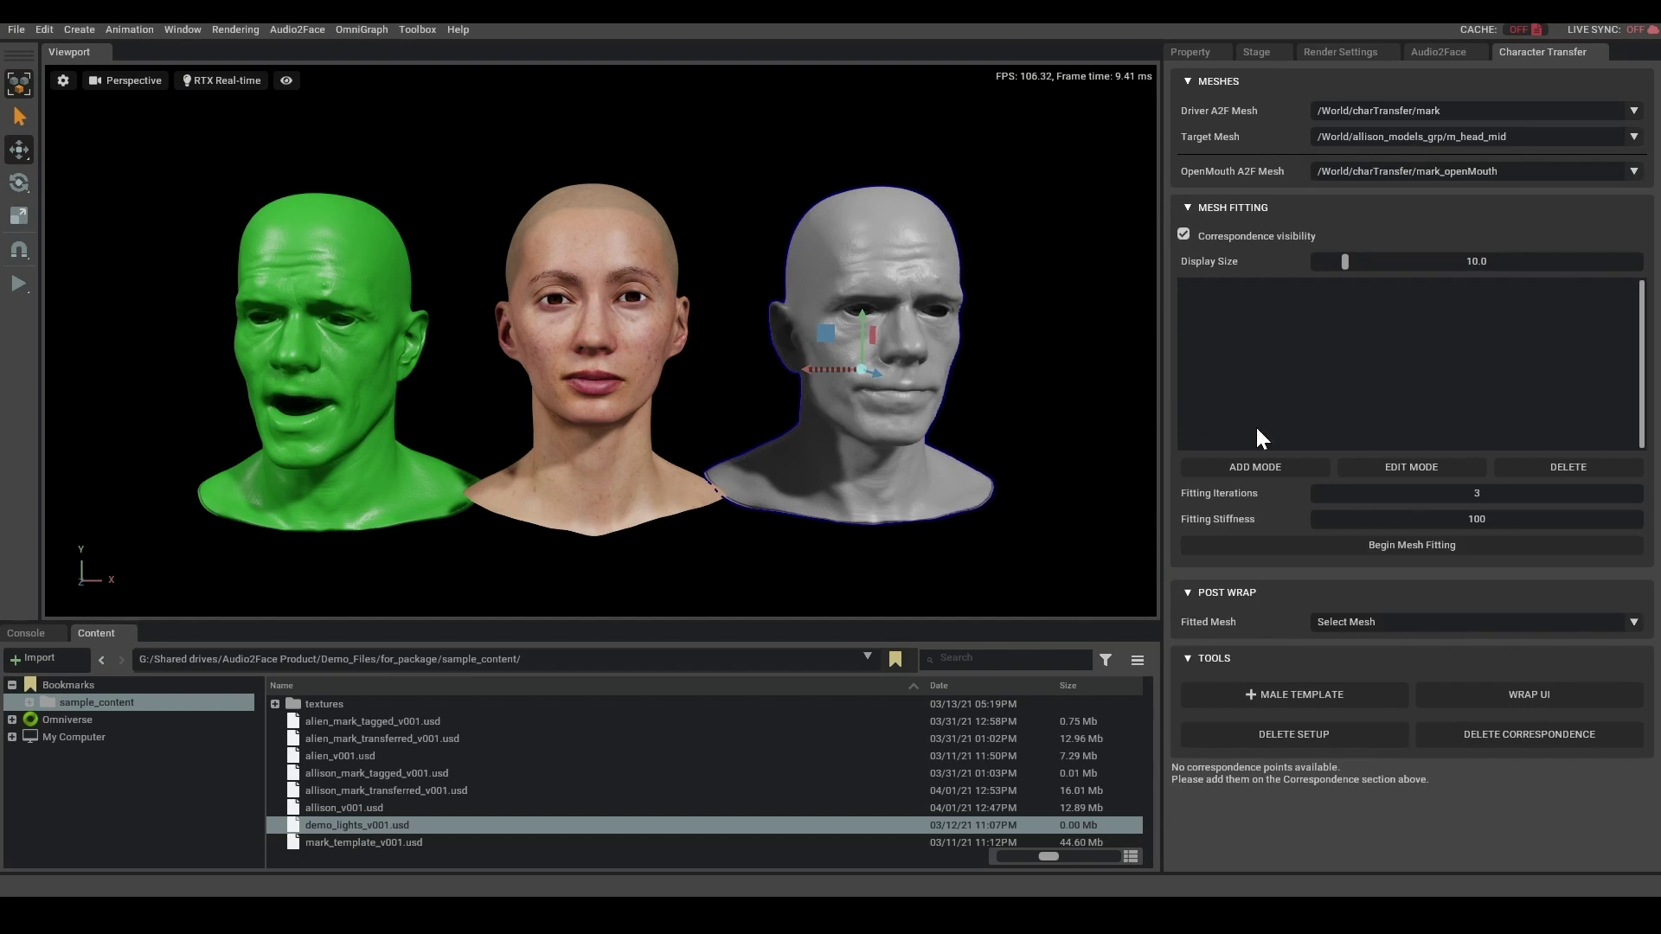
Add mesh-fitting correspondence pairs along the face centreline of the green and female heads: between the brows, nose, upper lip, lower lip and chin.
left_click(1254, 468)
left_click(295, 295)
left_click(594, 274)
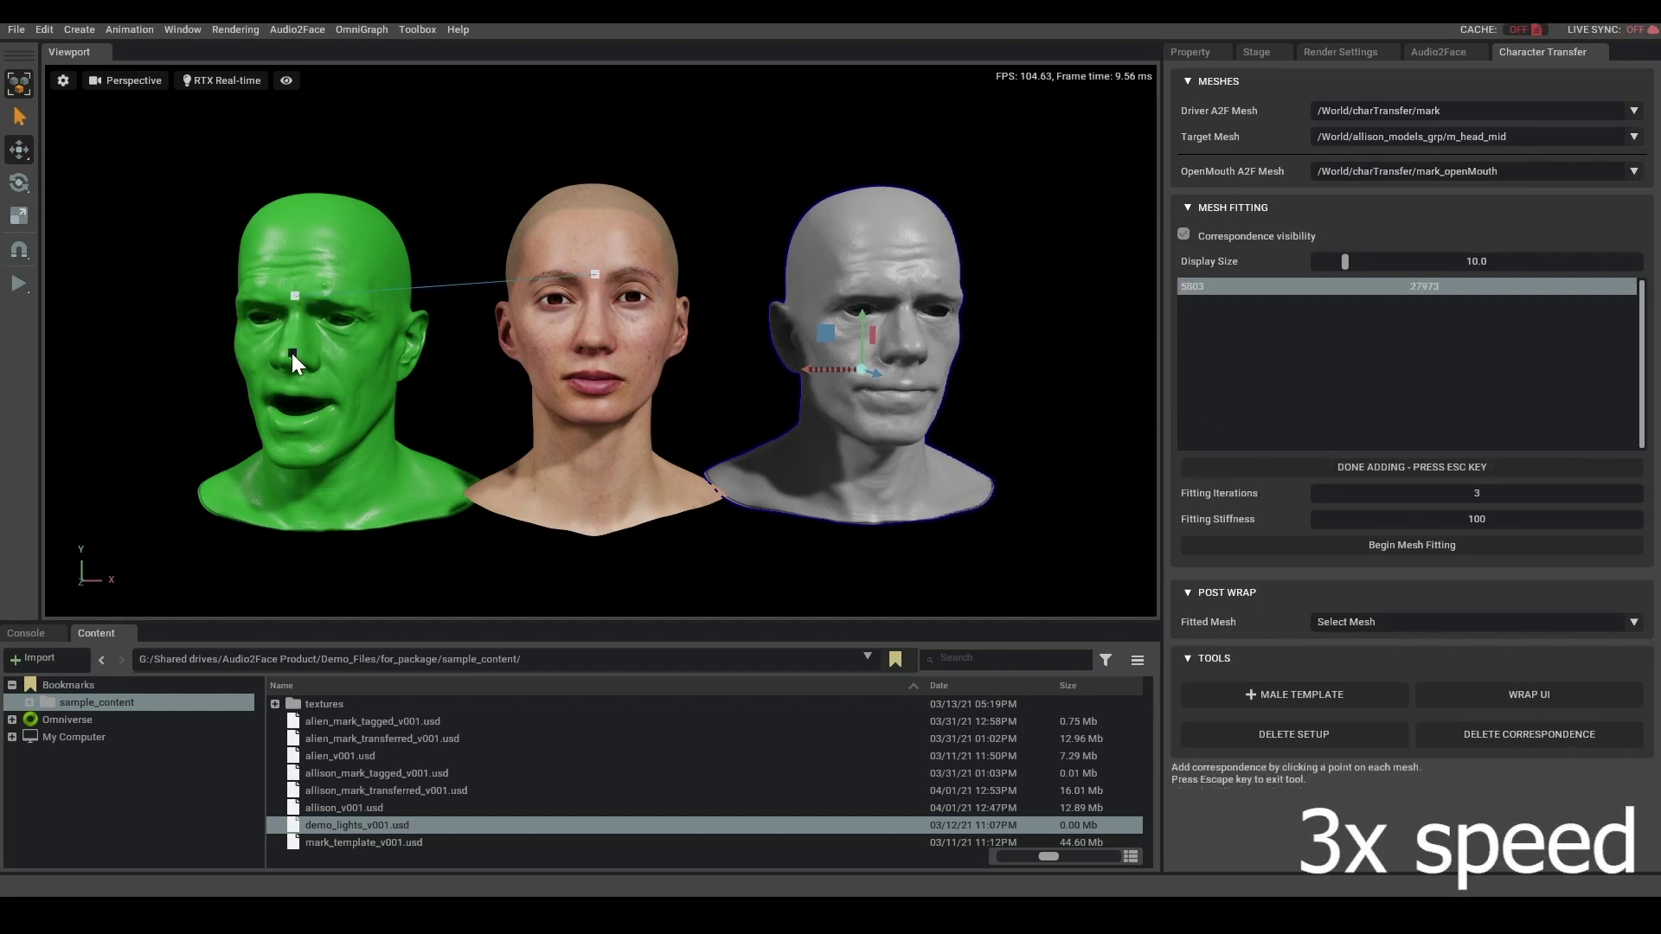
left_click(593, 341)
left_click(293, 391)
left_click(593, 372)
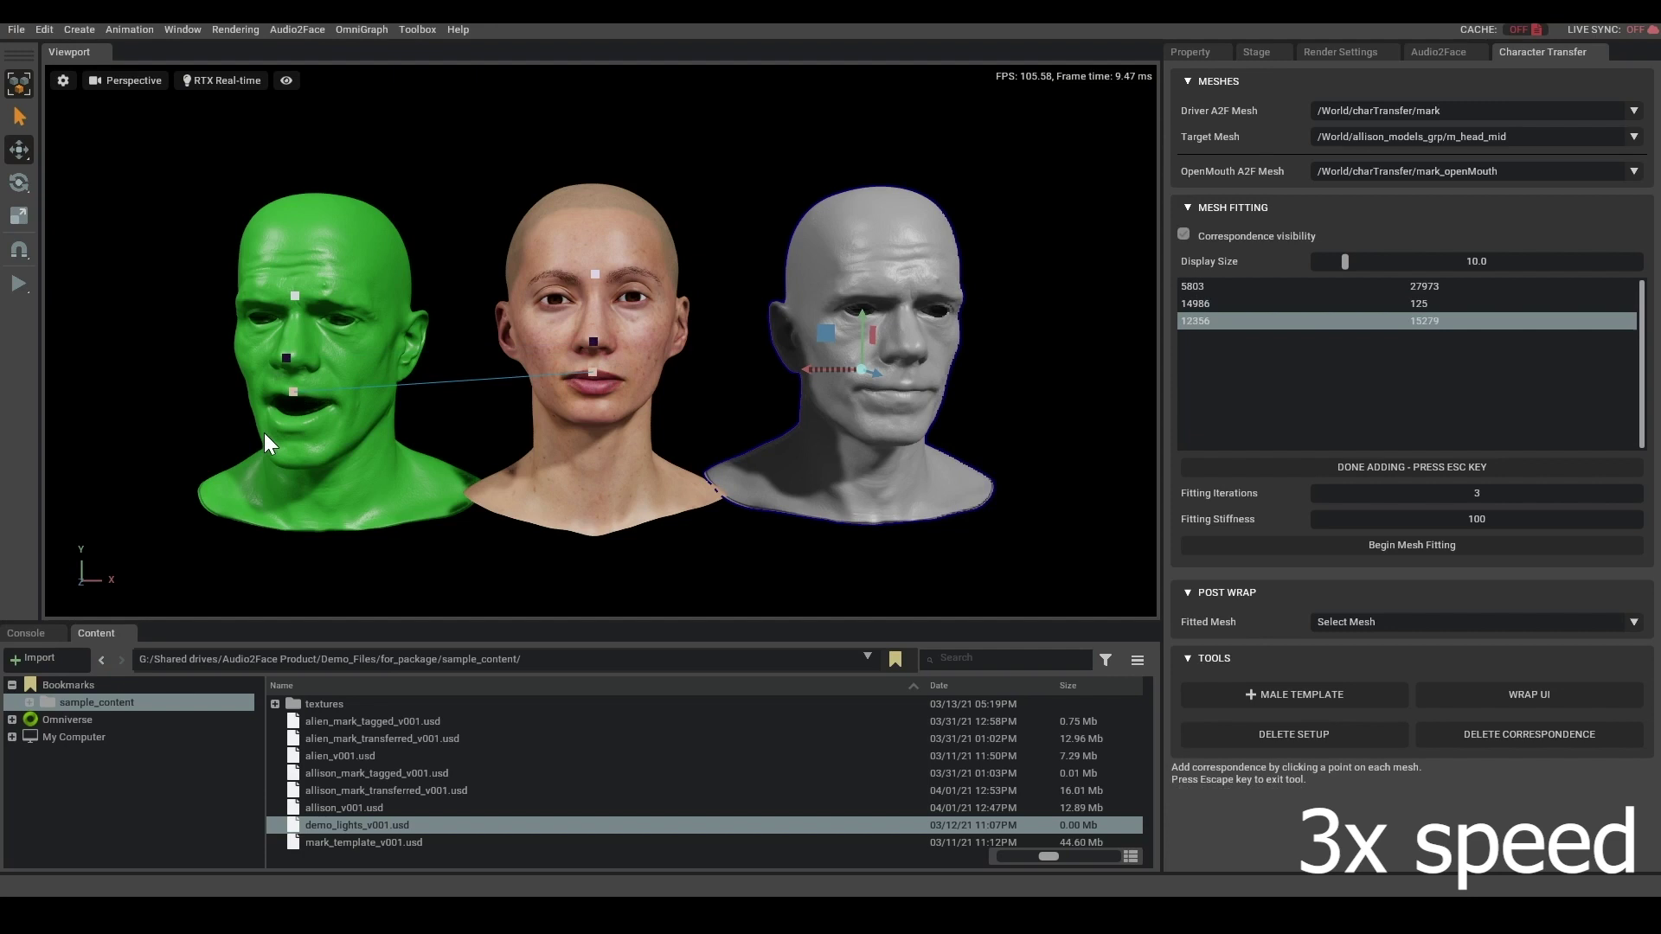
left_click(291, 430)
left_click(593, 392)
left_click(292, 462)
left_click(595, 418)
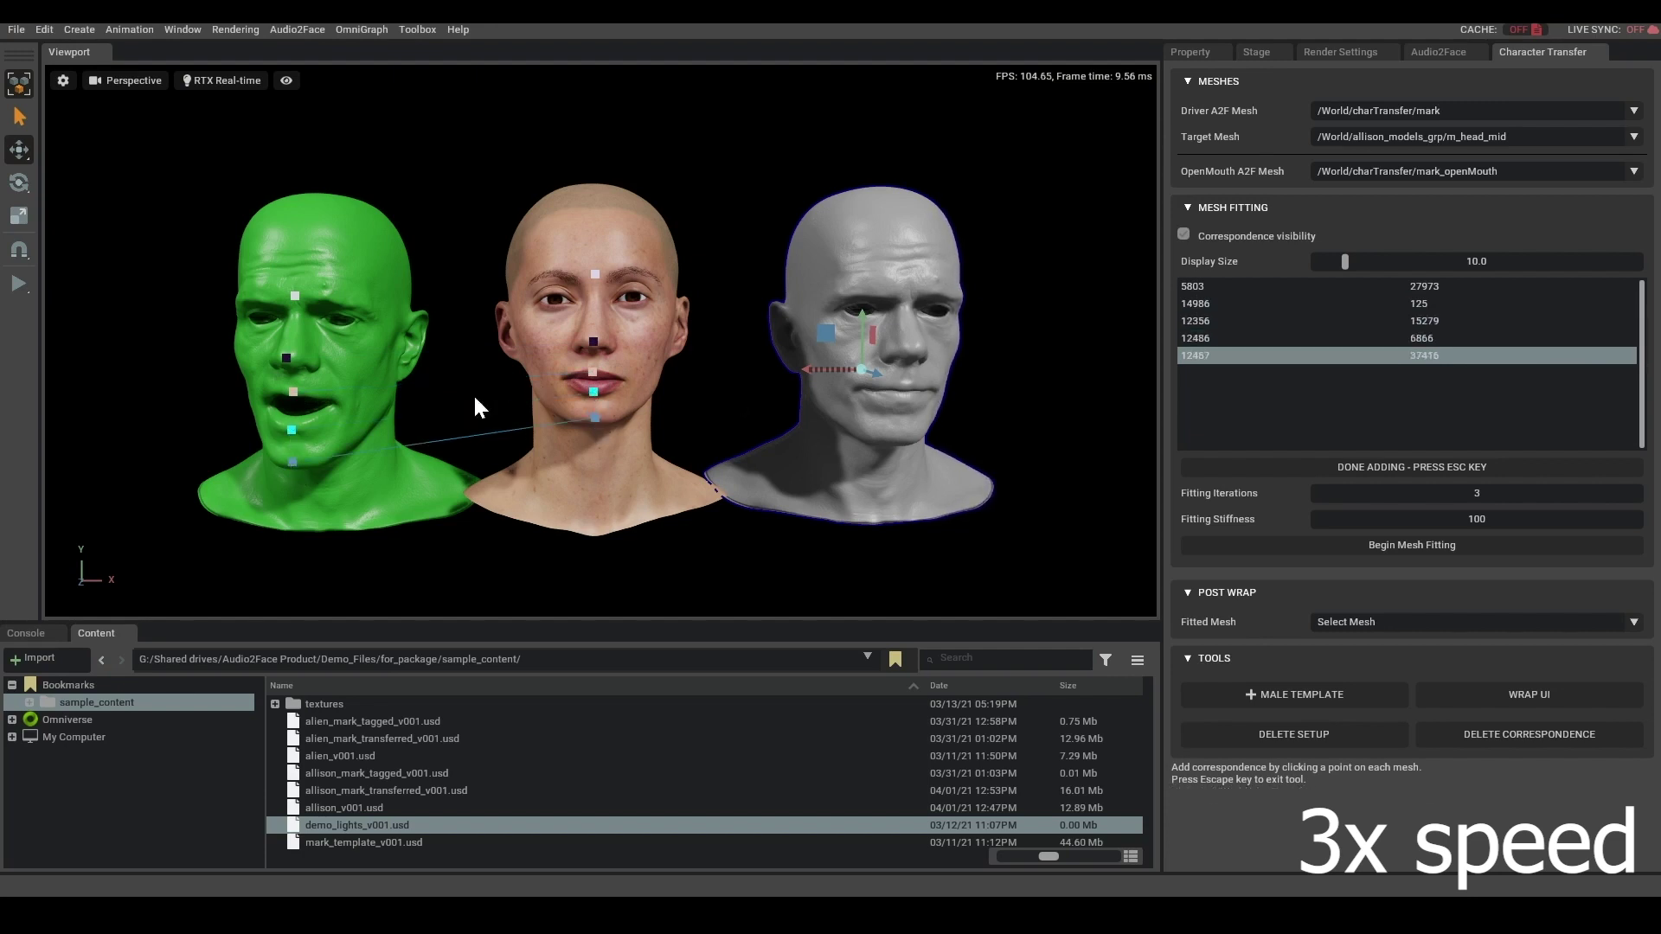
Add correspondence pairs at the inner and outer corners of both eyes on the green and female heads.
left_click_drag(475, 398, 402, 356, "alt")
left_click(363, 365)
left_click(676, 347)
left_click(320, 365)
left_click(405, 363)
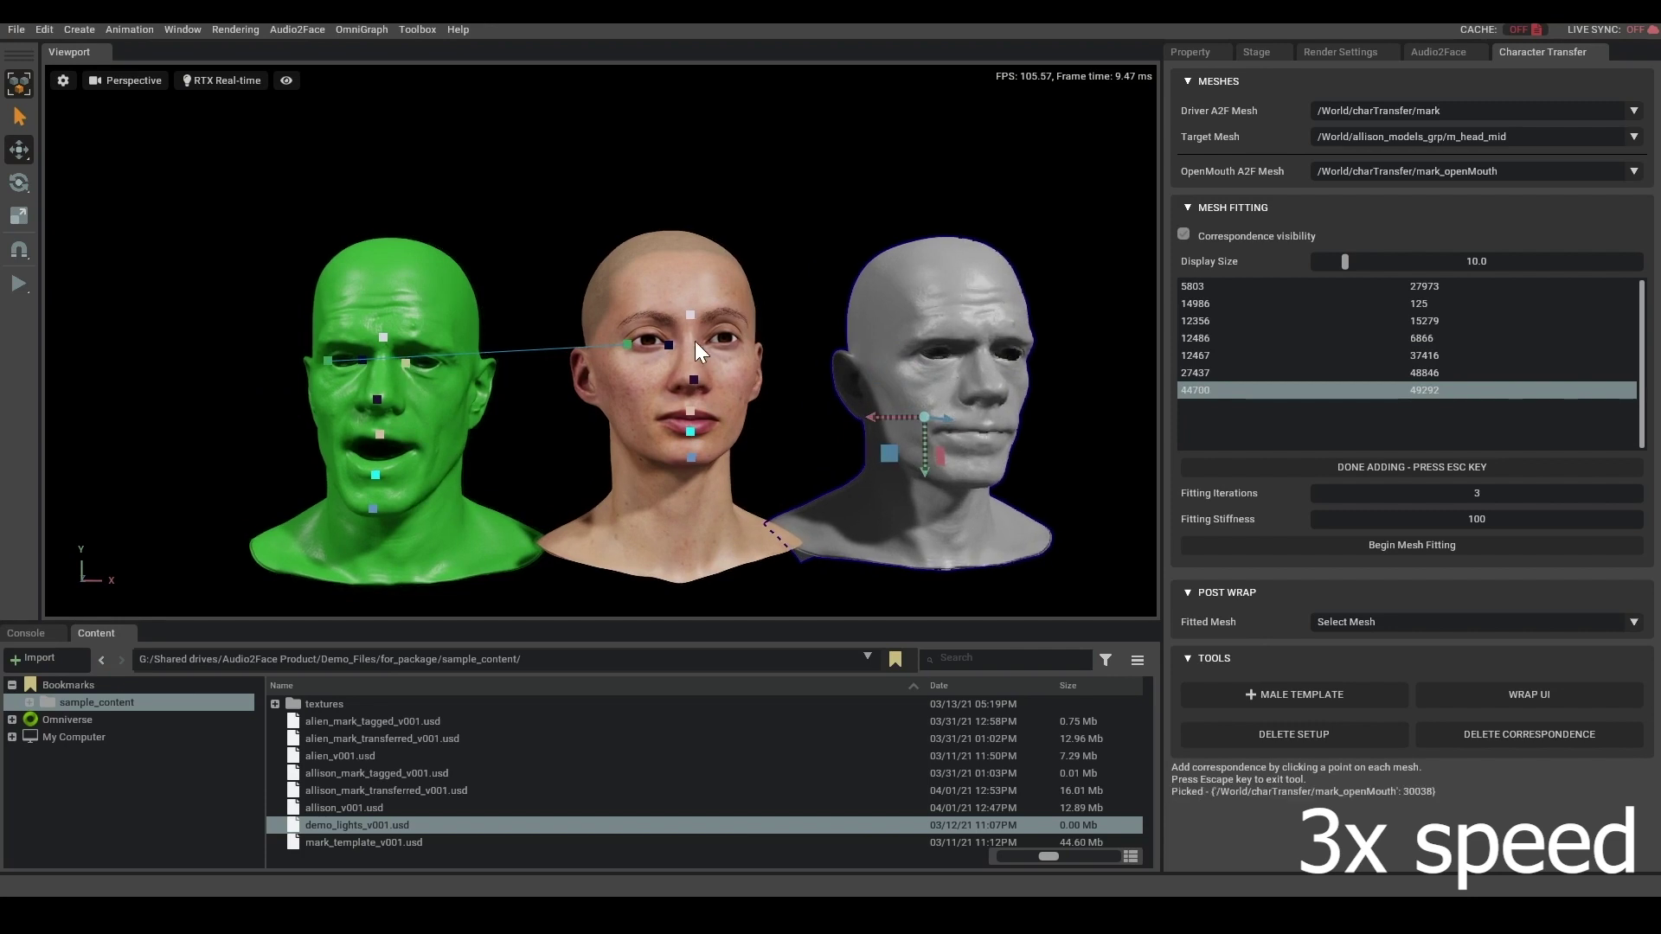
left_click(704, 344)
left_click_drag(554, 476, 456, 480, "alt")
left_click(451, 366)
left_click(733, 335)
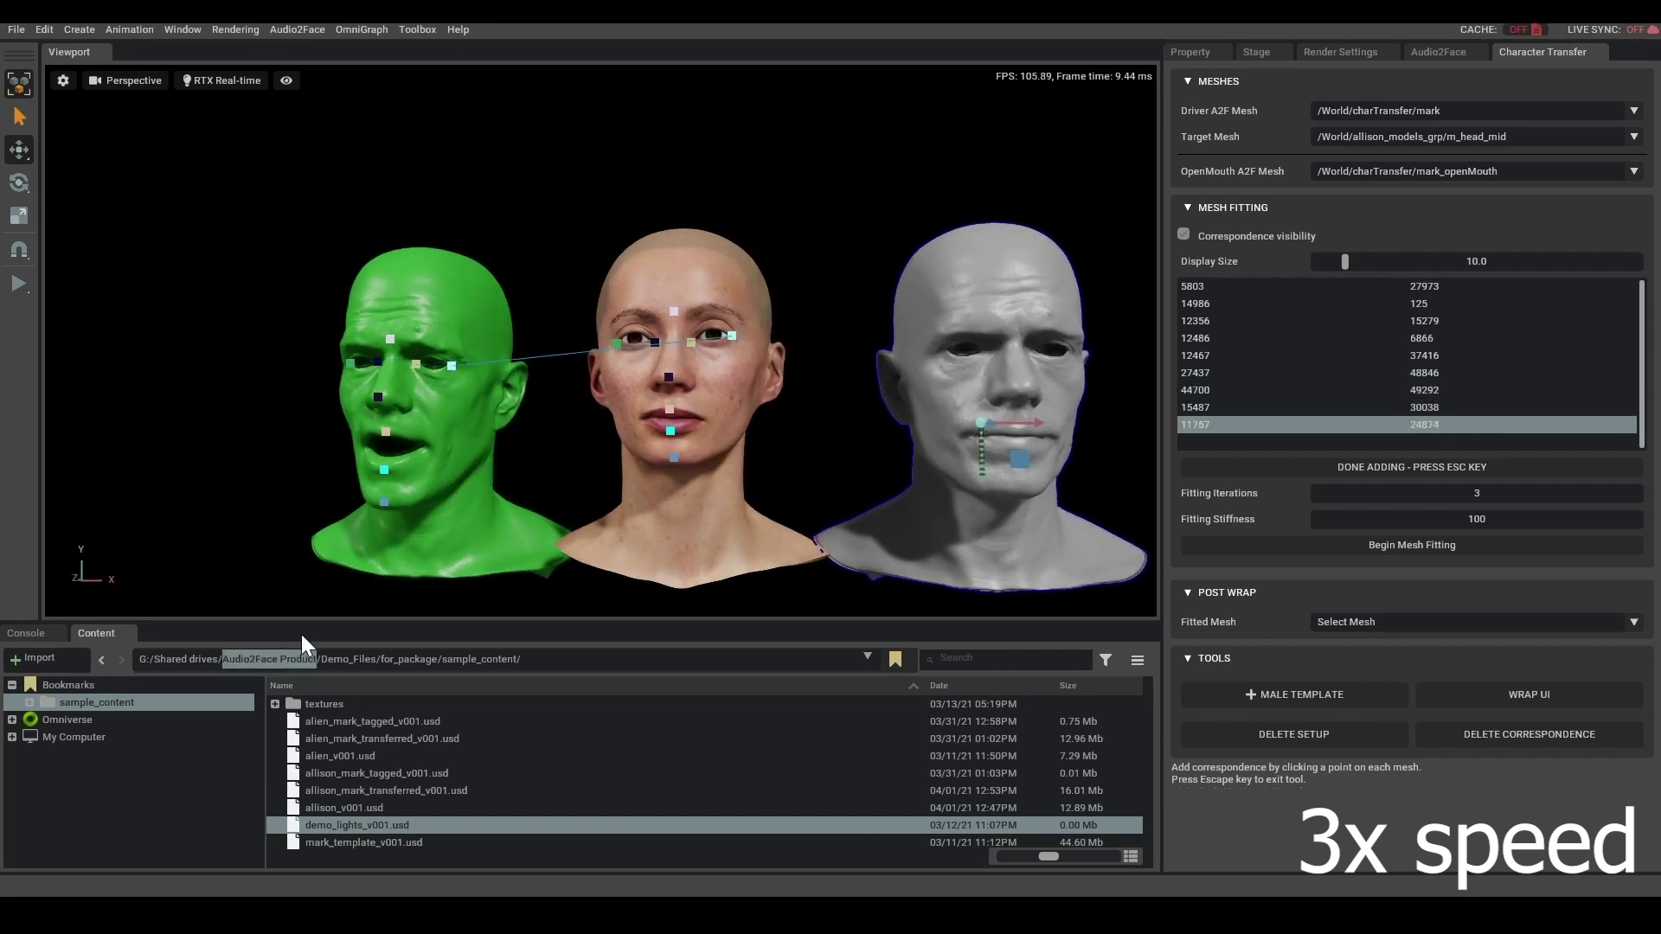
Add correspondence pairs at both mouth corners on the green and female heads.
left_click_drag(364, 519, 458, 428, "alt")
left_click(430, 442)
left_click(702, 432)
left_click_drag(628, 394, 684, 480, "alt")
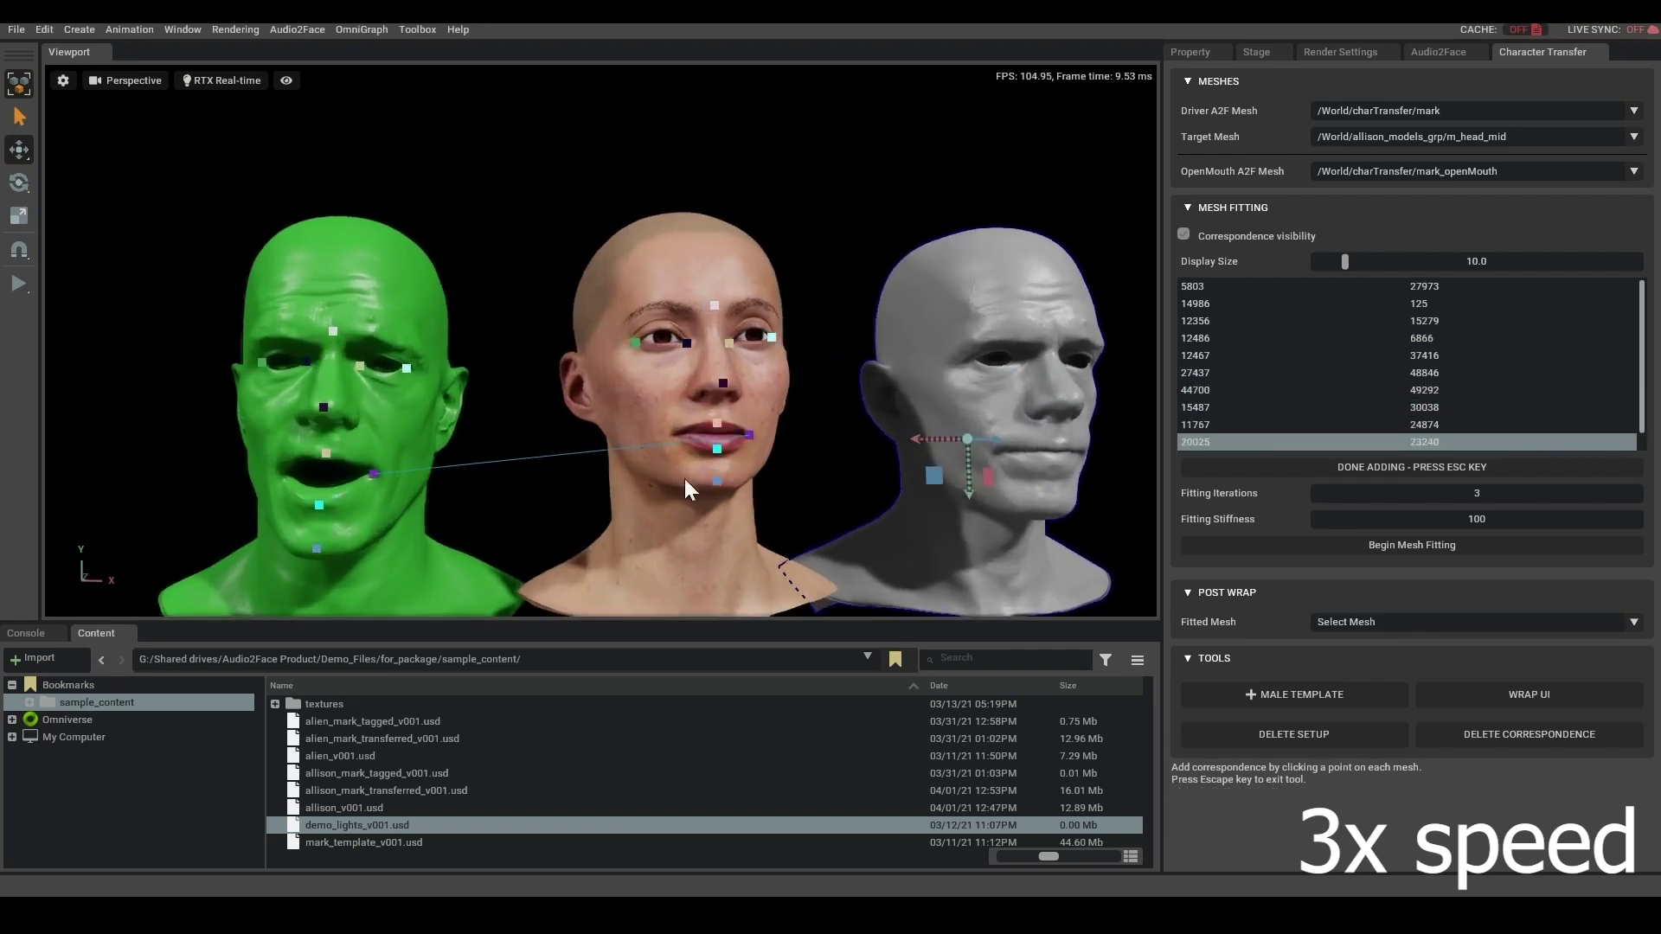
middle_click_drag(685, 480, 725, 423)
left_click(720, 377)
left_click(328, 412)
Add correspondence pairs at both ears on the green and female heads, and finish adding points.
left_click_drag(631, 427, 480, 355, "alt")
left_click(511, 358)
left_click(800, 320)
left_click_drag(597, 367, 709, 364, "alt")
left_click(618, 329)
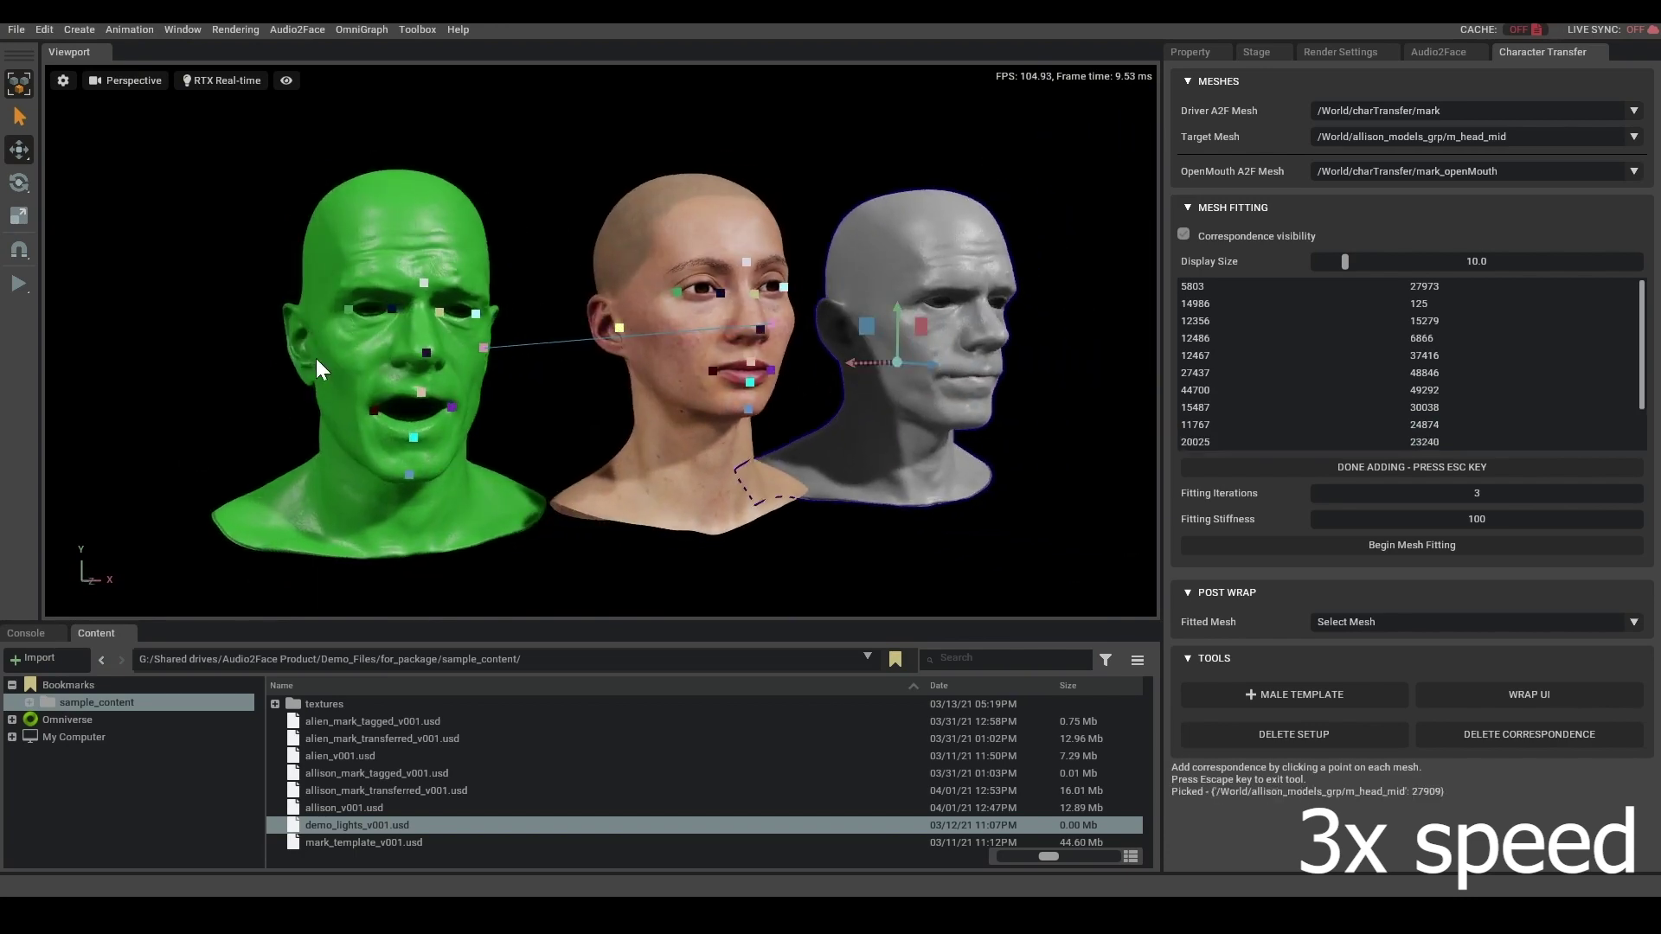
left_click_drag(316, 367, 656, 419, "alt")
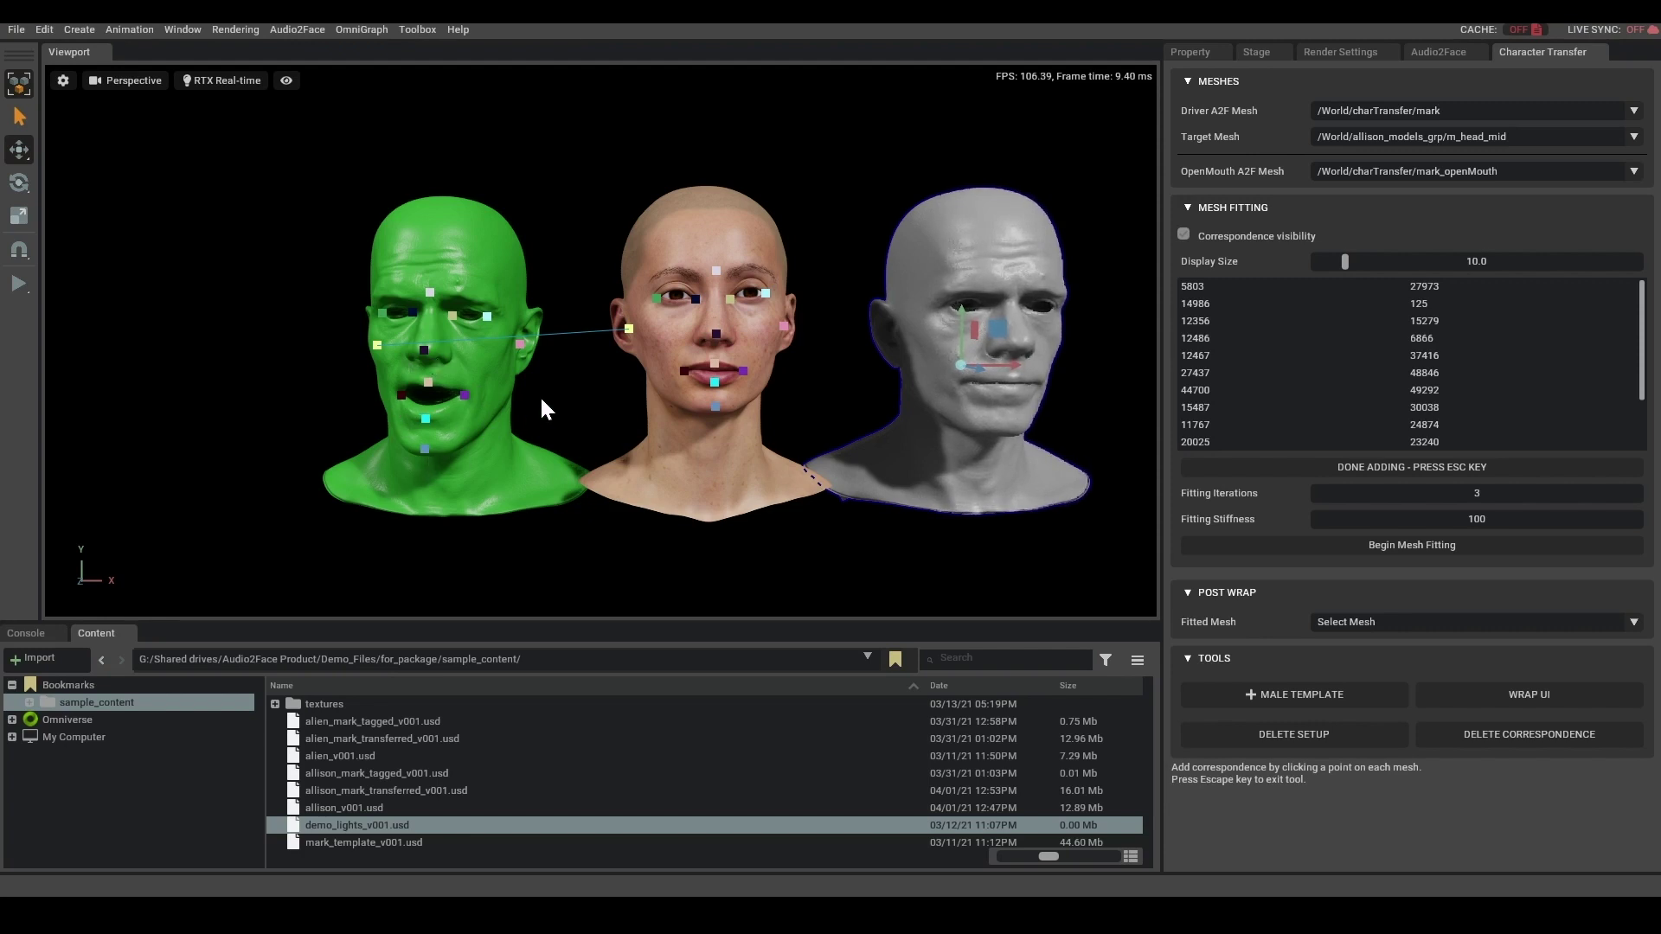
left_click_drag(728, 363, 594, 351, "alt")
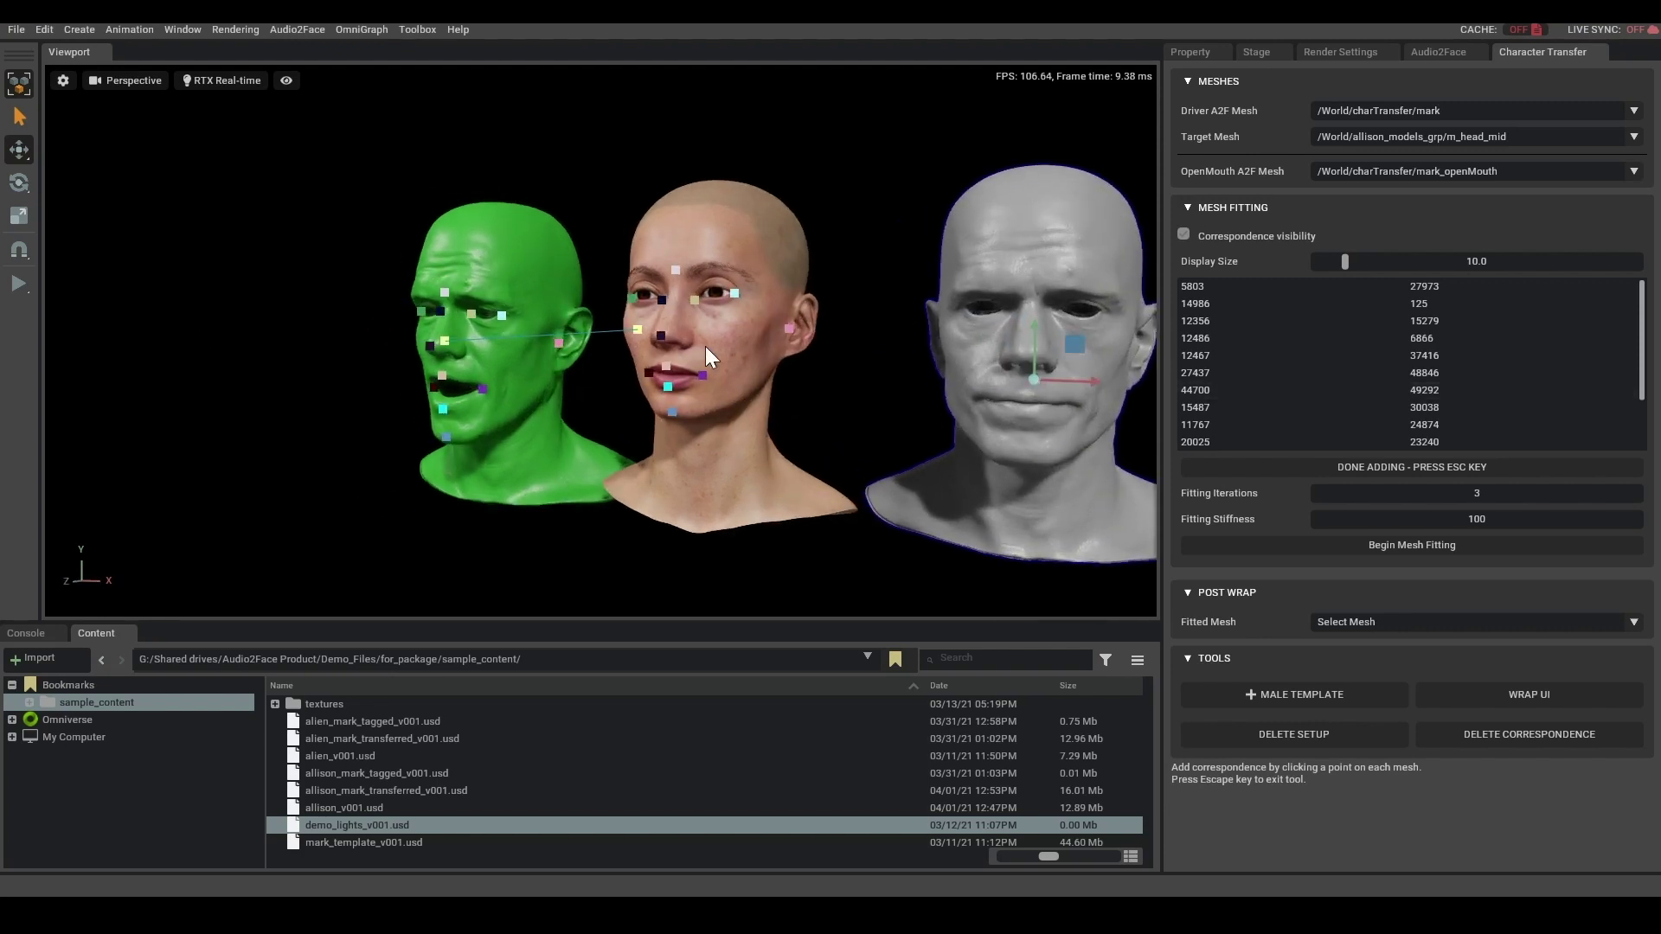
left_click_drag(704, 346, 713, 444, "alt")
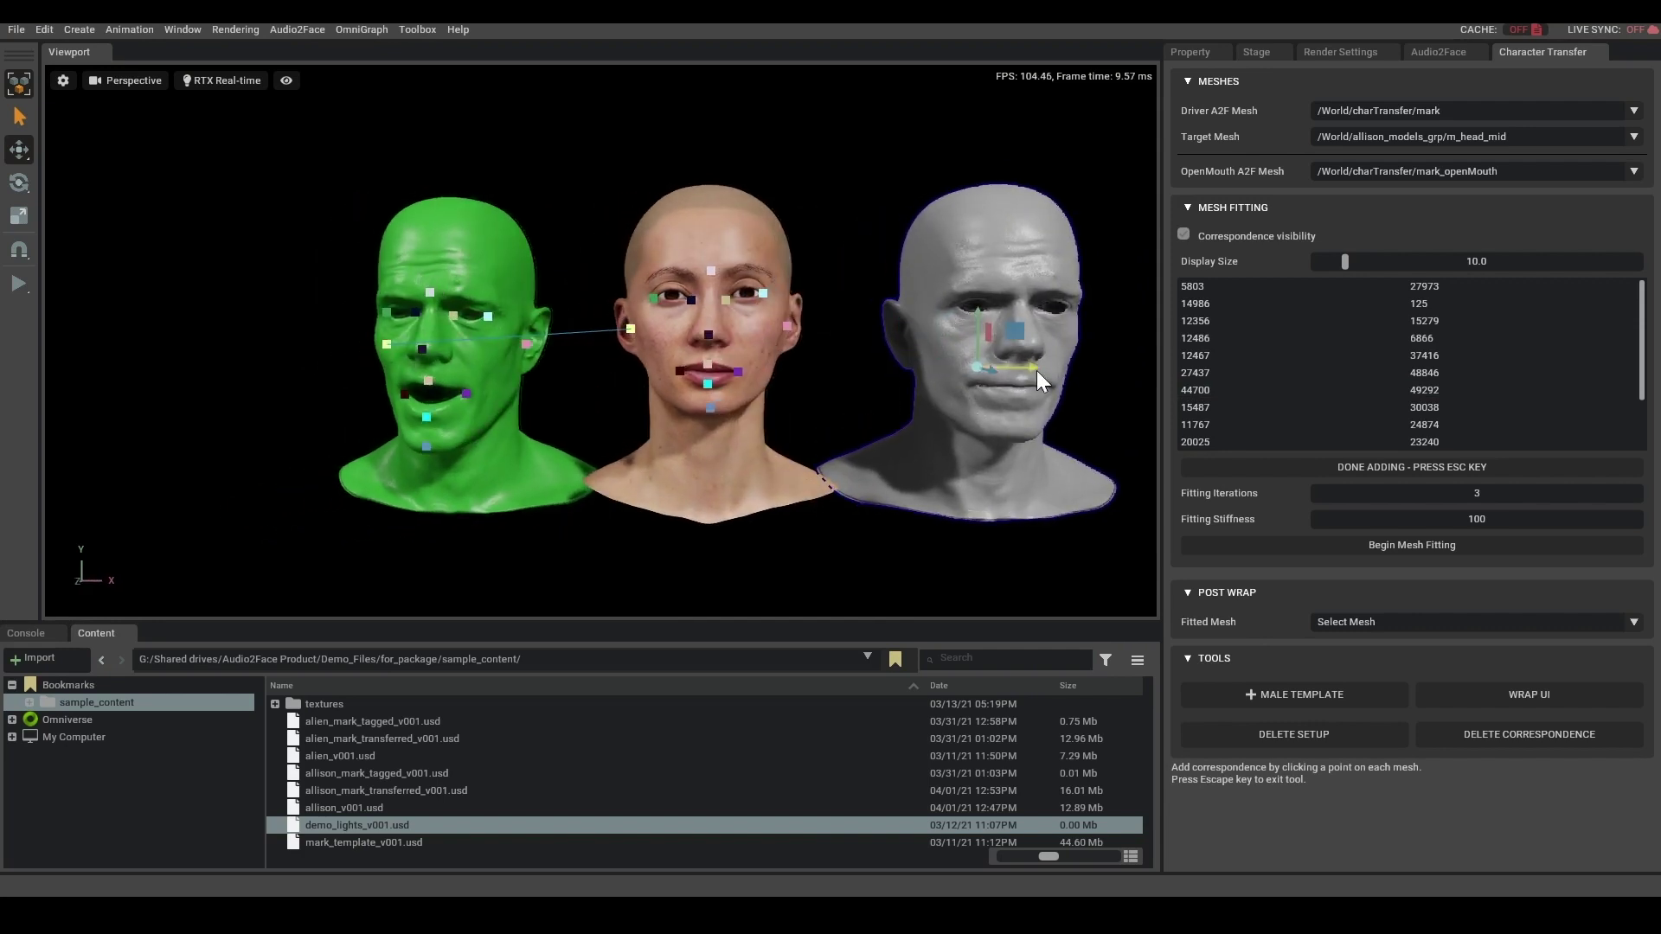
left_click(1393, 464)
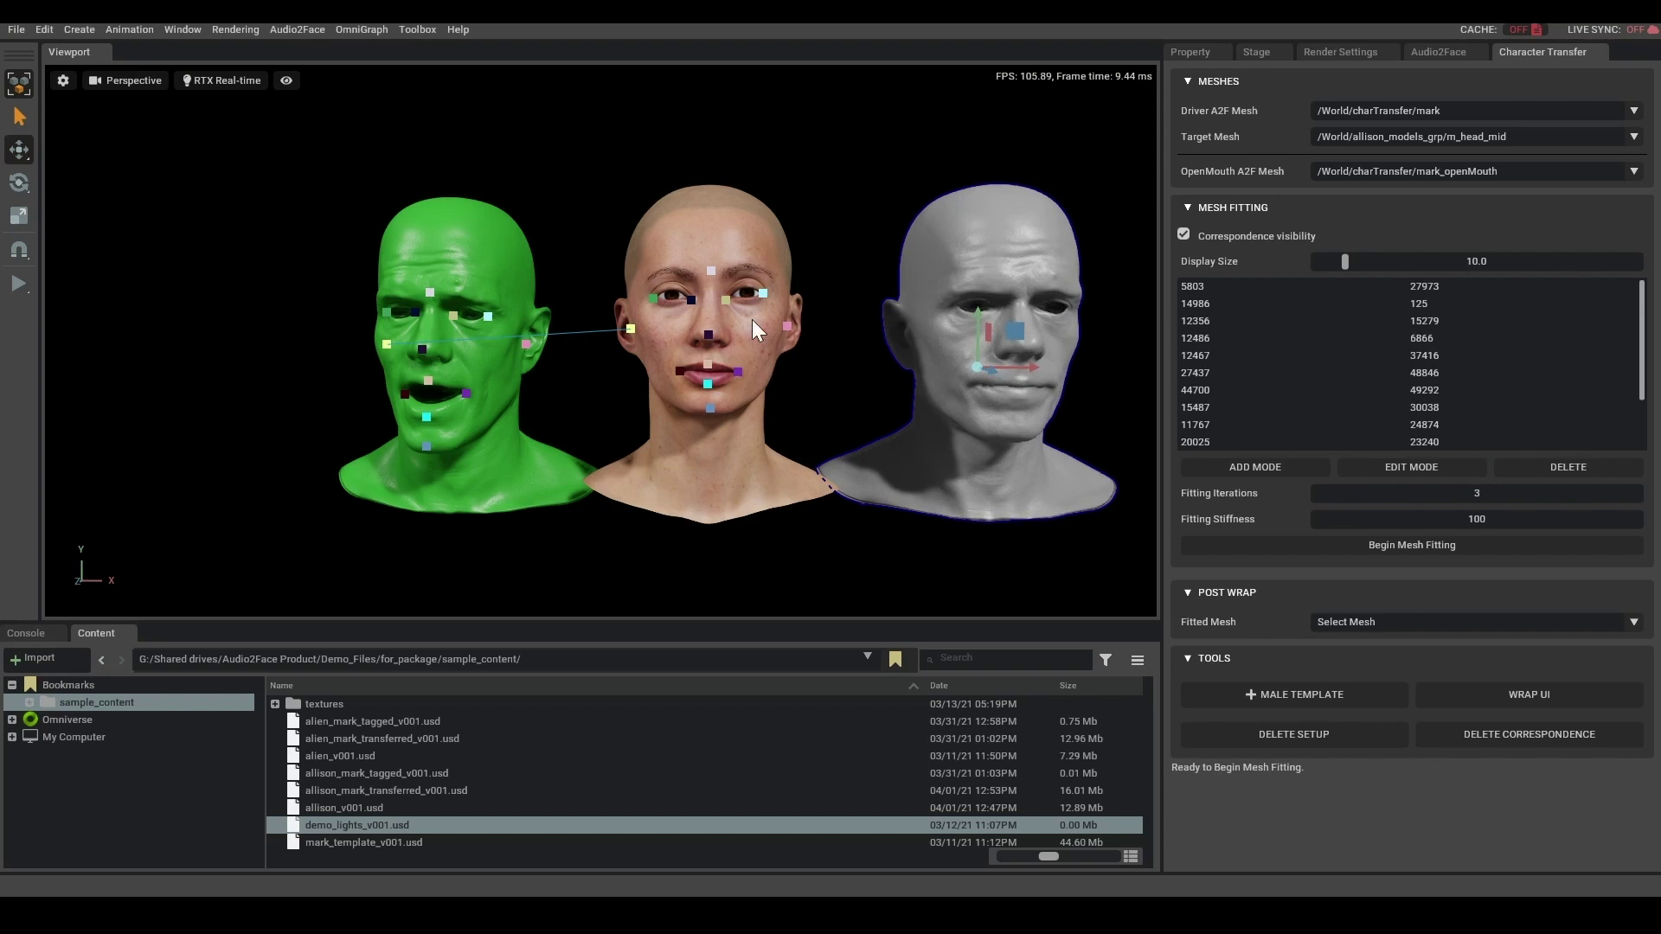
Reposition the purple mouth-corner correspondence point in edit mode, and finish editing.
left_click(1430, 468)
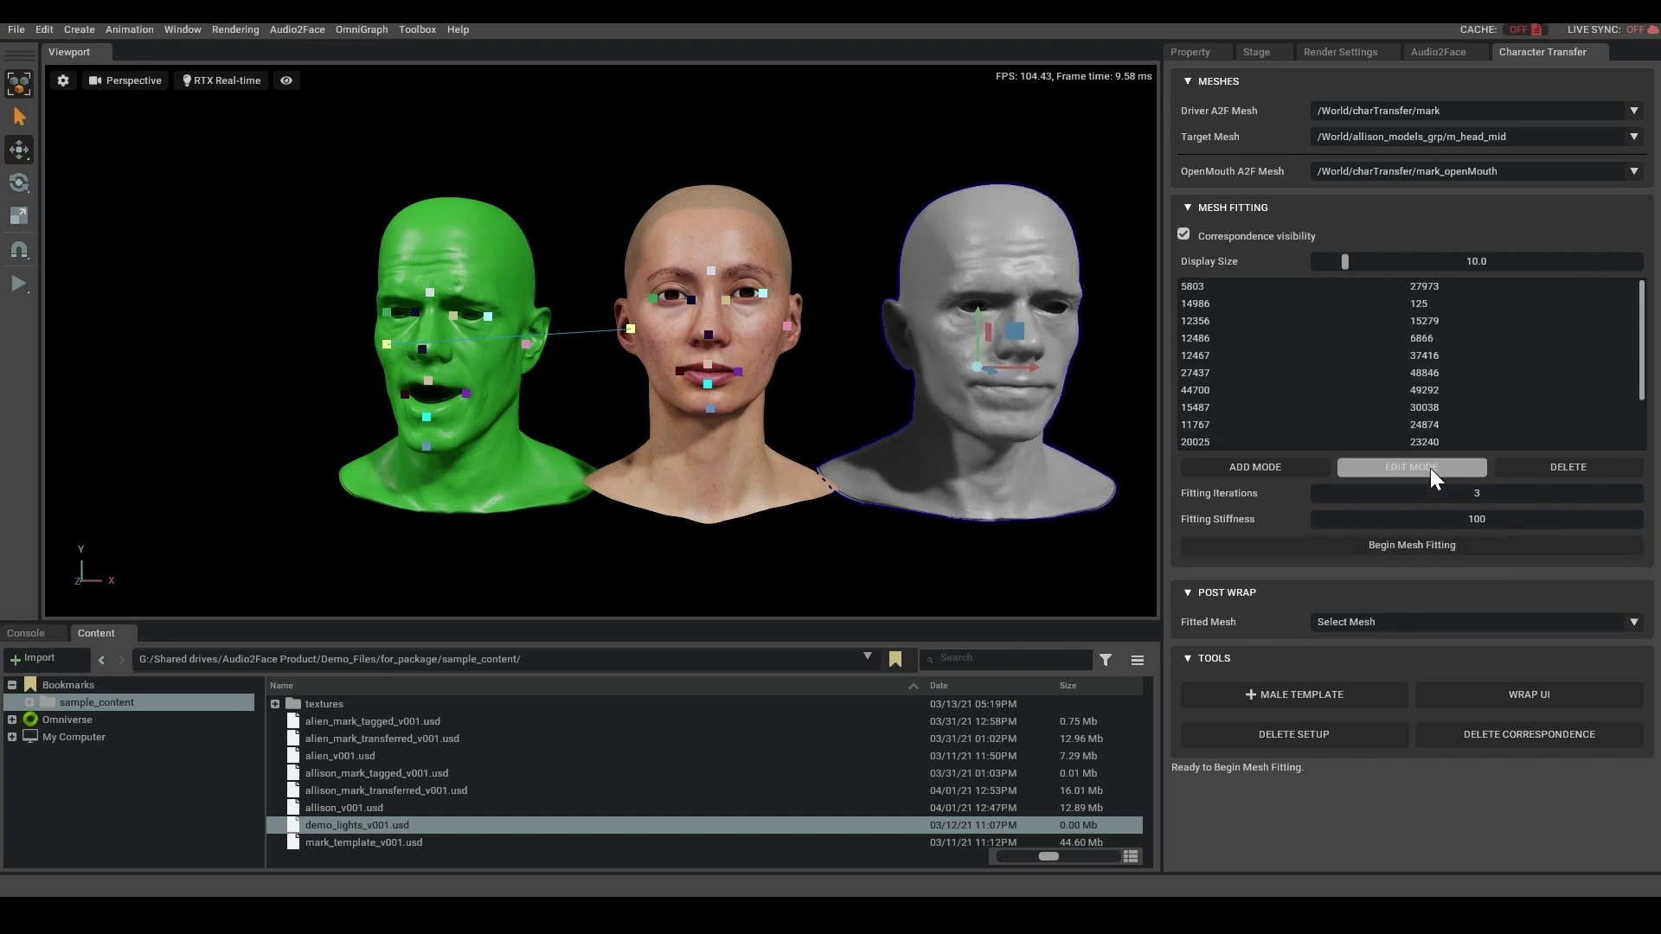
mouse_move(738, 373)
left_mouse_down()
mouse_move(755, 343)
mouse_move(739, 374)
left_mouse_up()
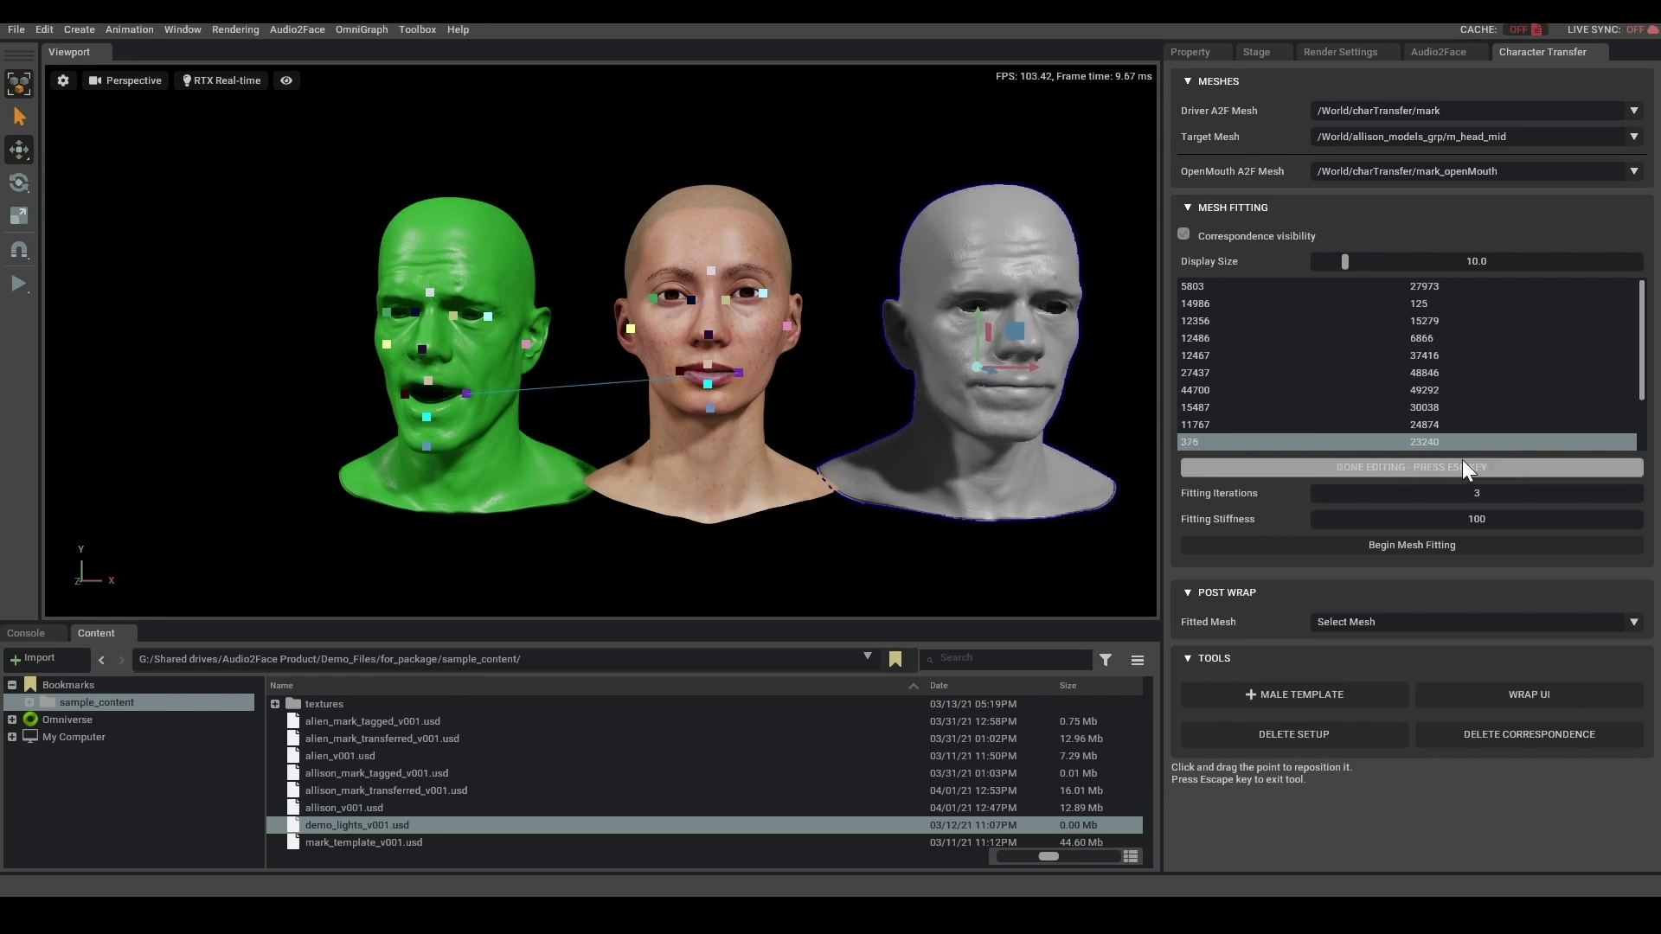
left_click(1433, 466)
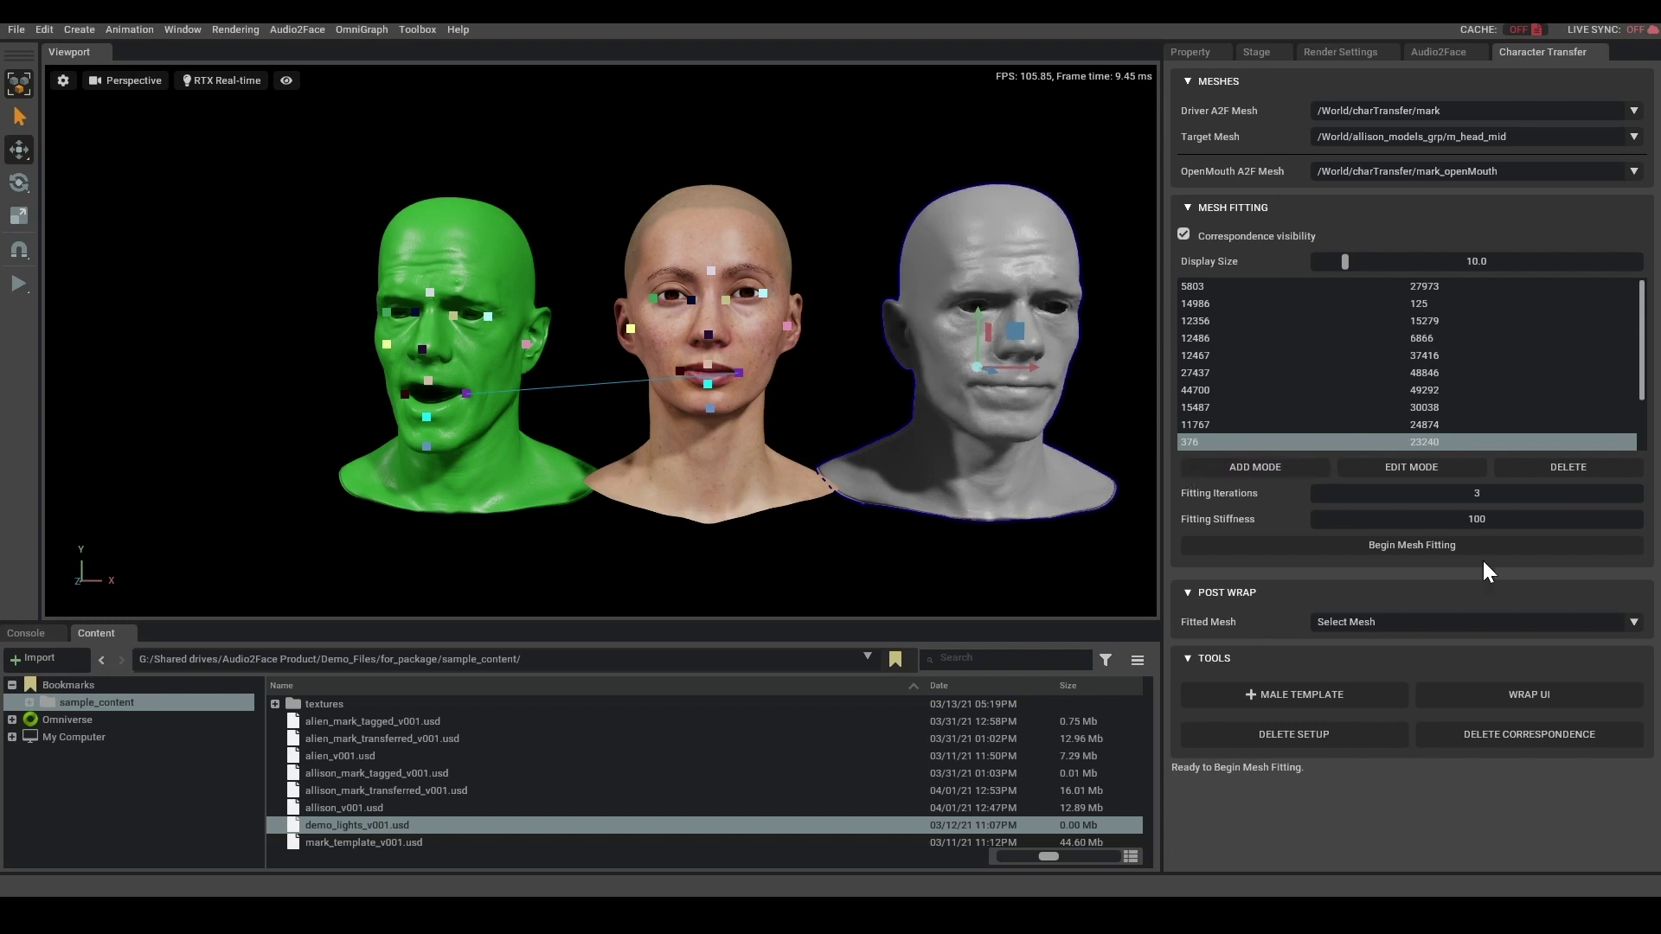
Run the mesh fitting using the placed correspondence points.
left_click(1456, 545)
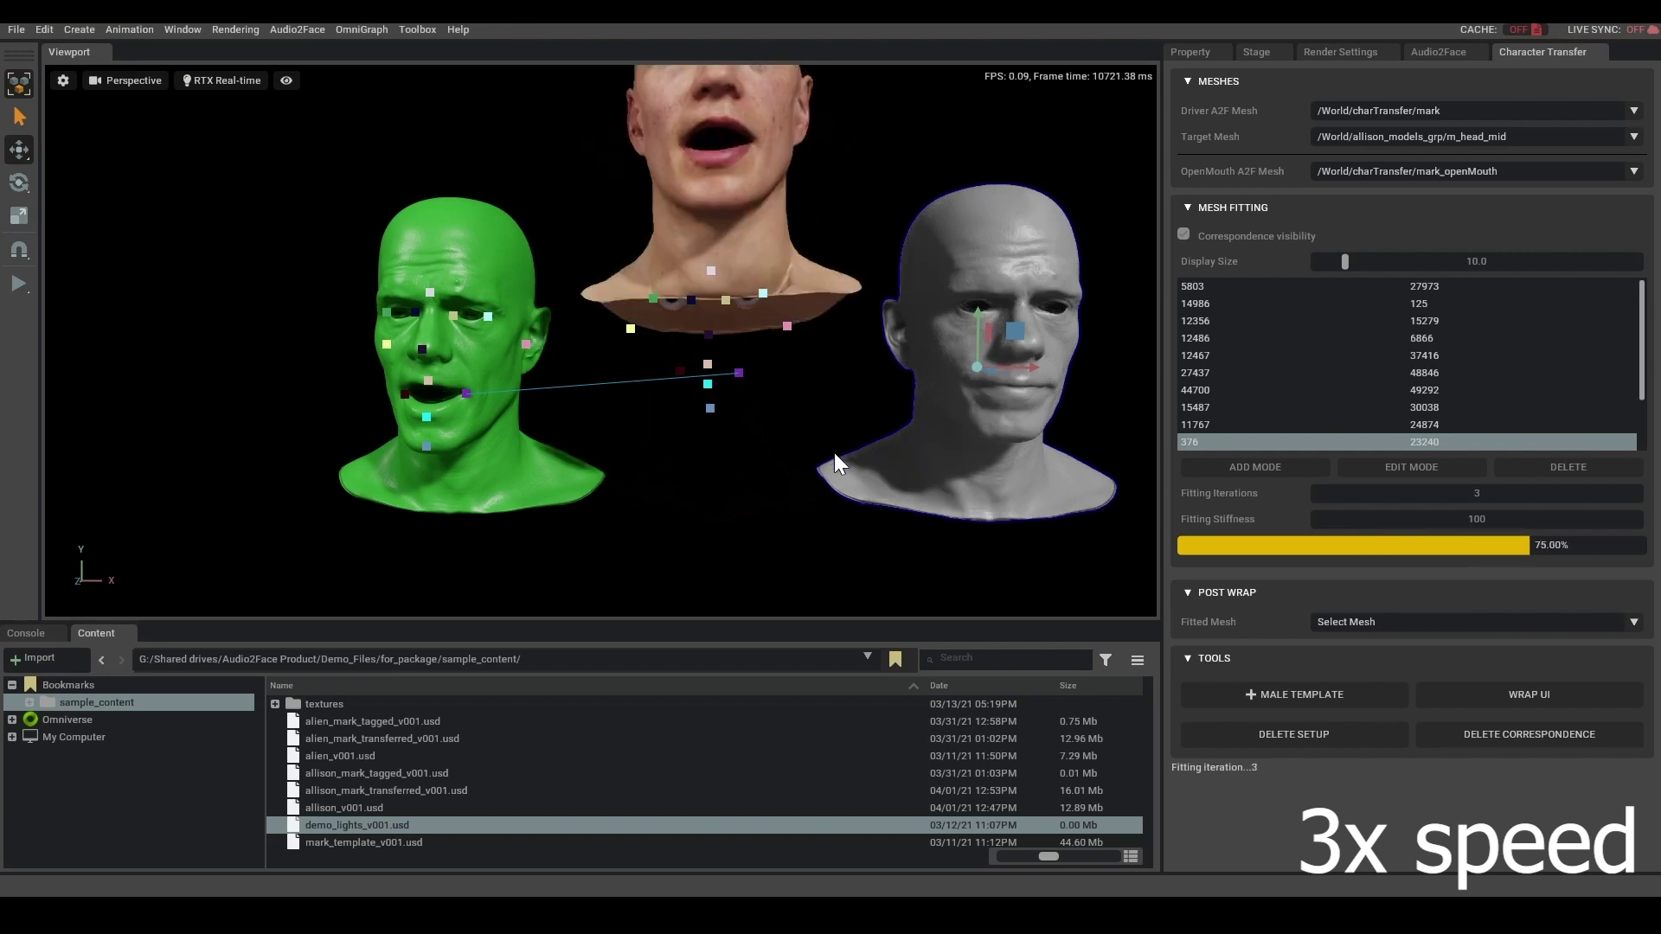
middle_click_drag(701, 411, 675, 471)
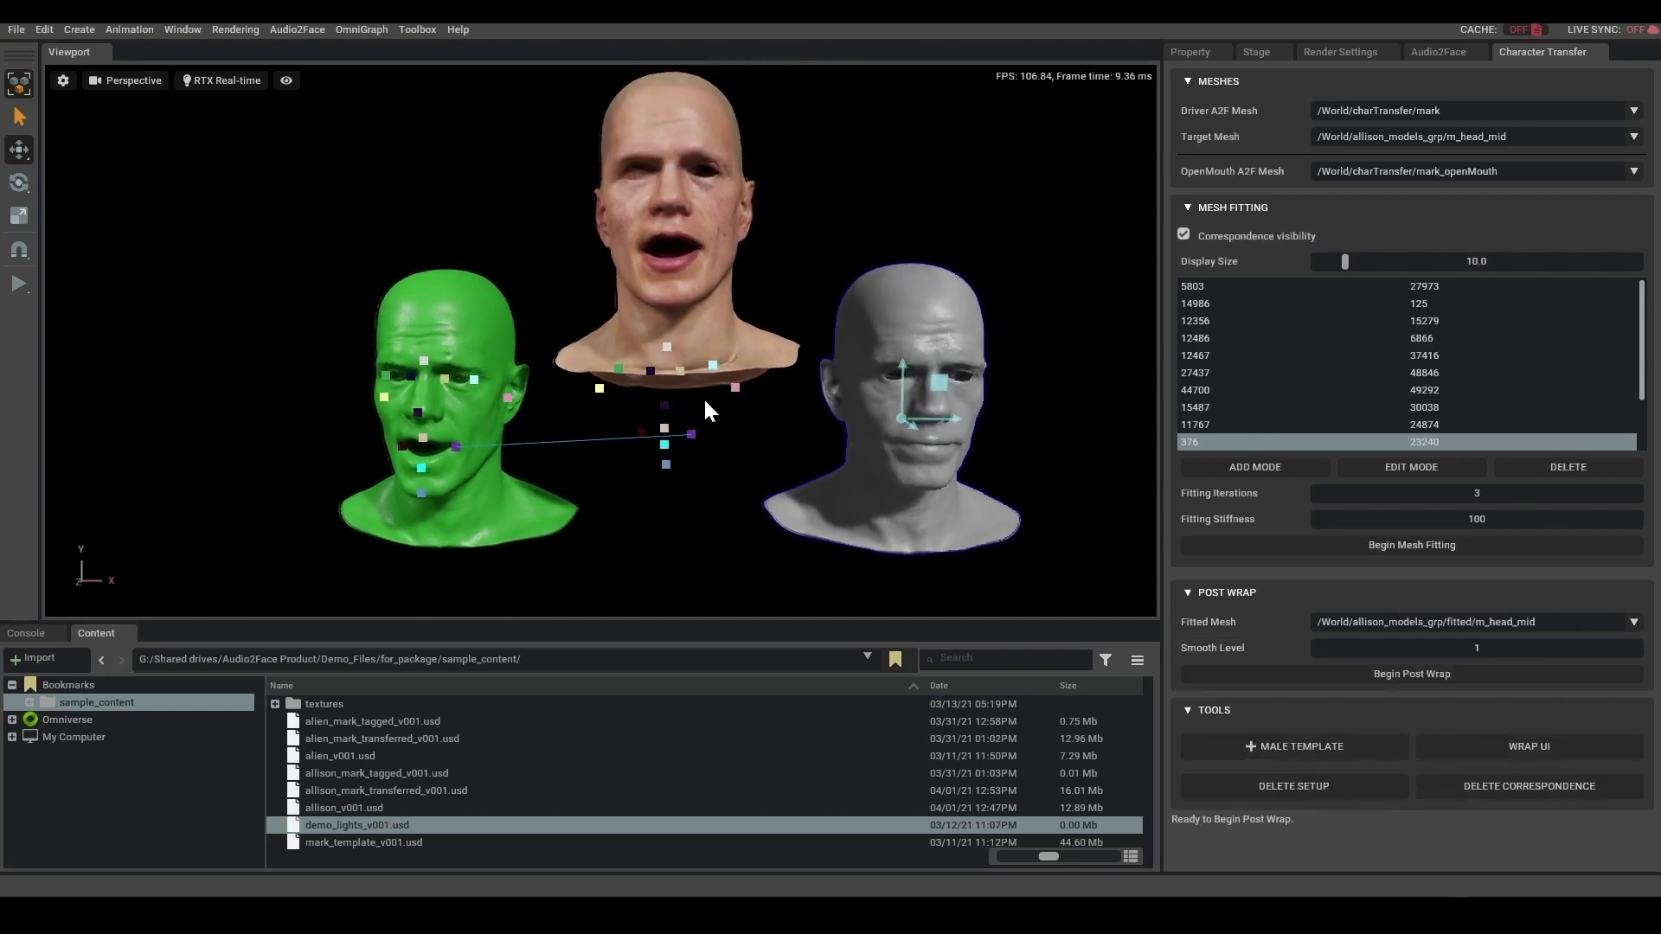
Run the post wrap on the fitted m_head_mid mesh with smooth level 1.
scroll(636, 393, "down", 2)
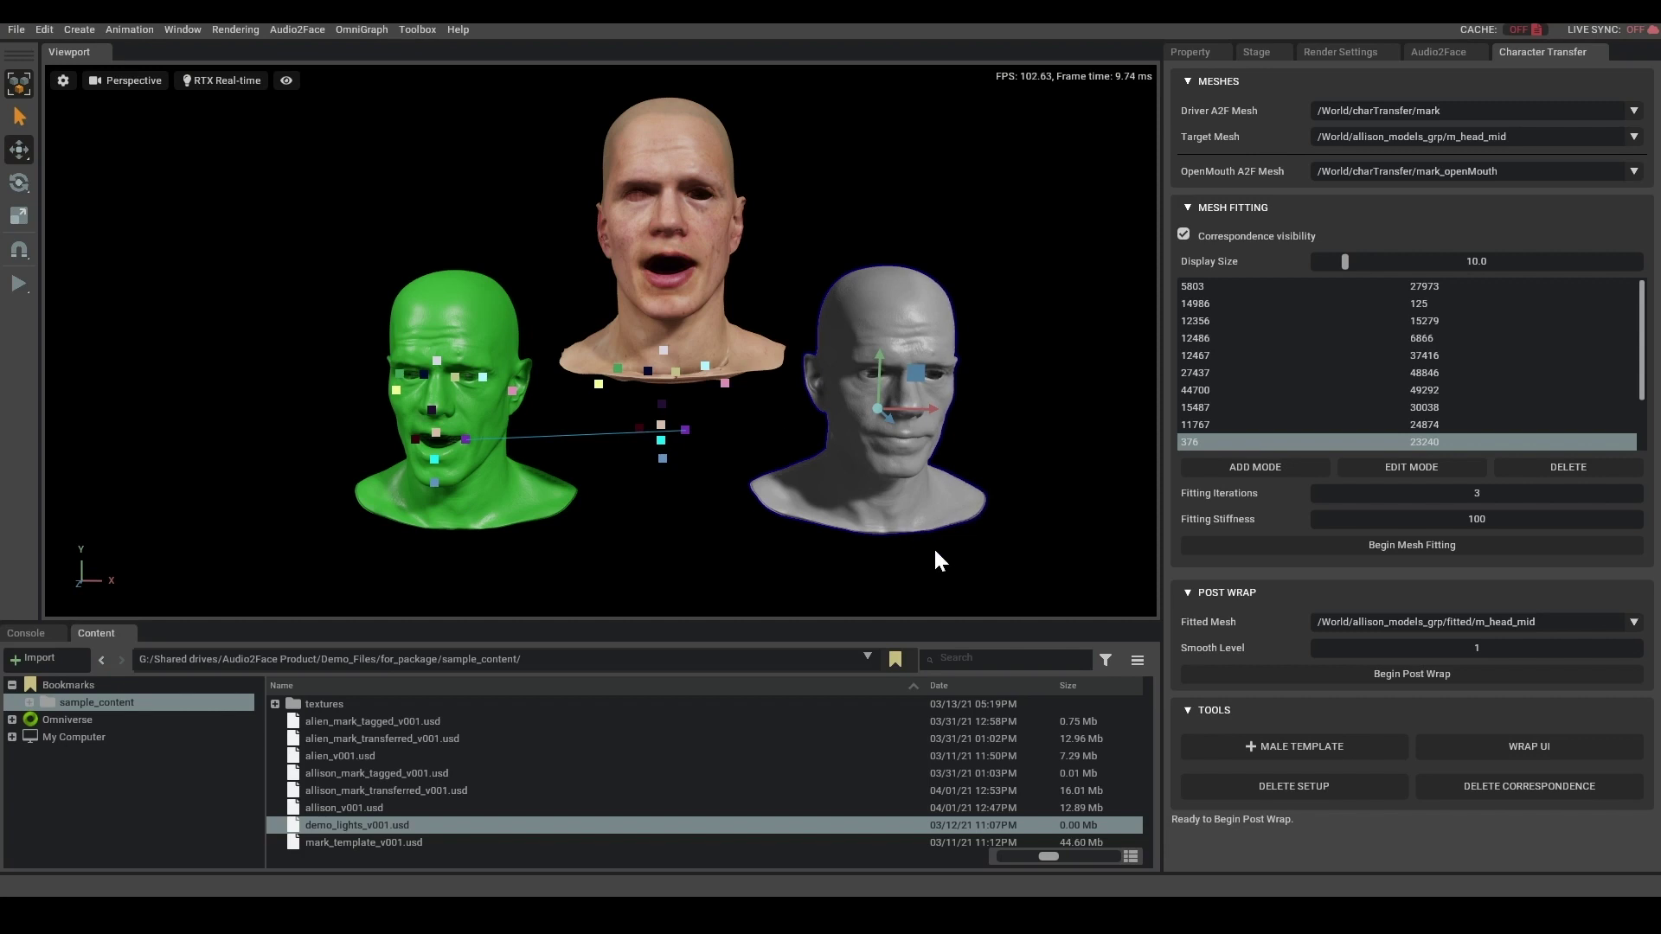
left_click(1405, 677)
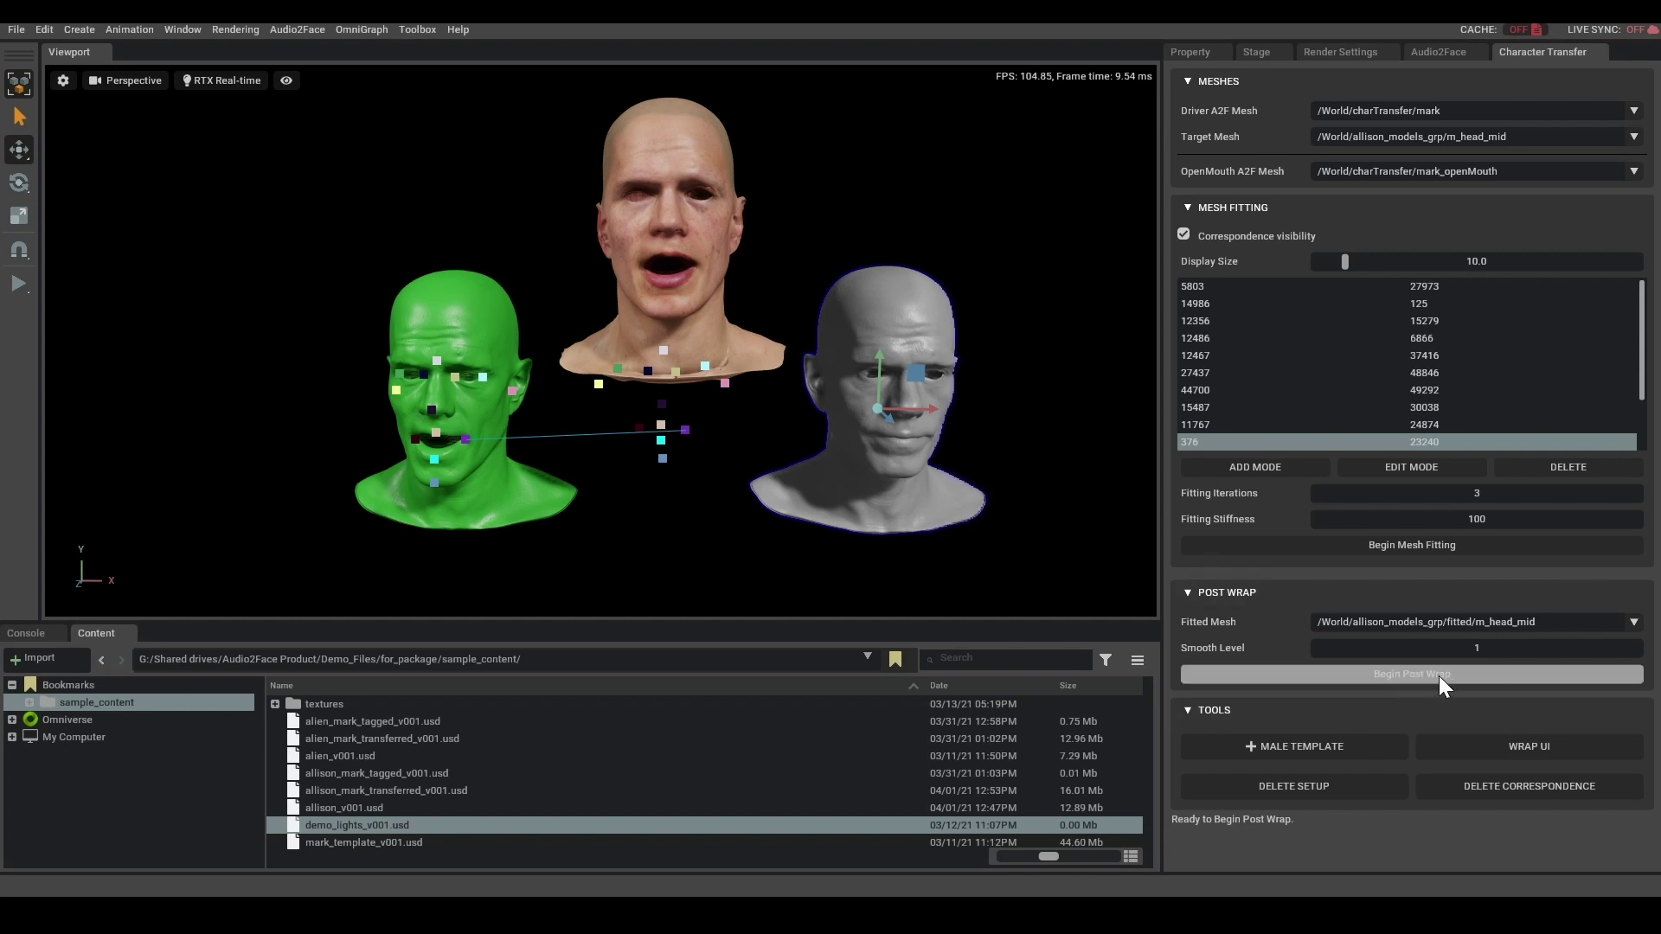
left_click(1496, 673)
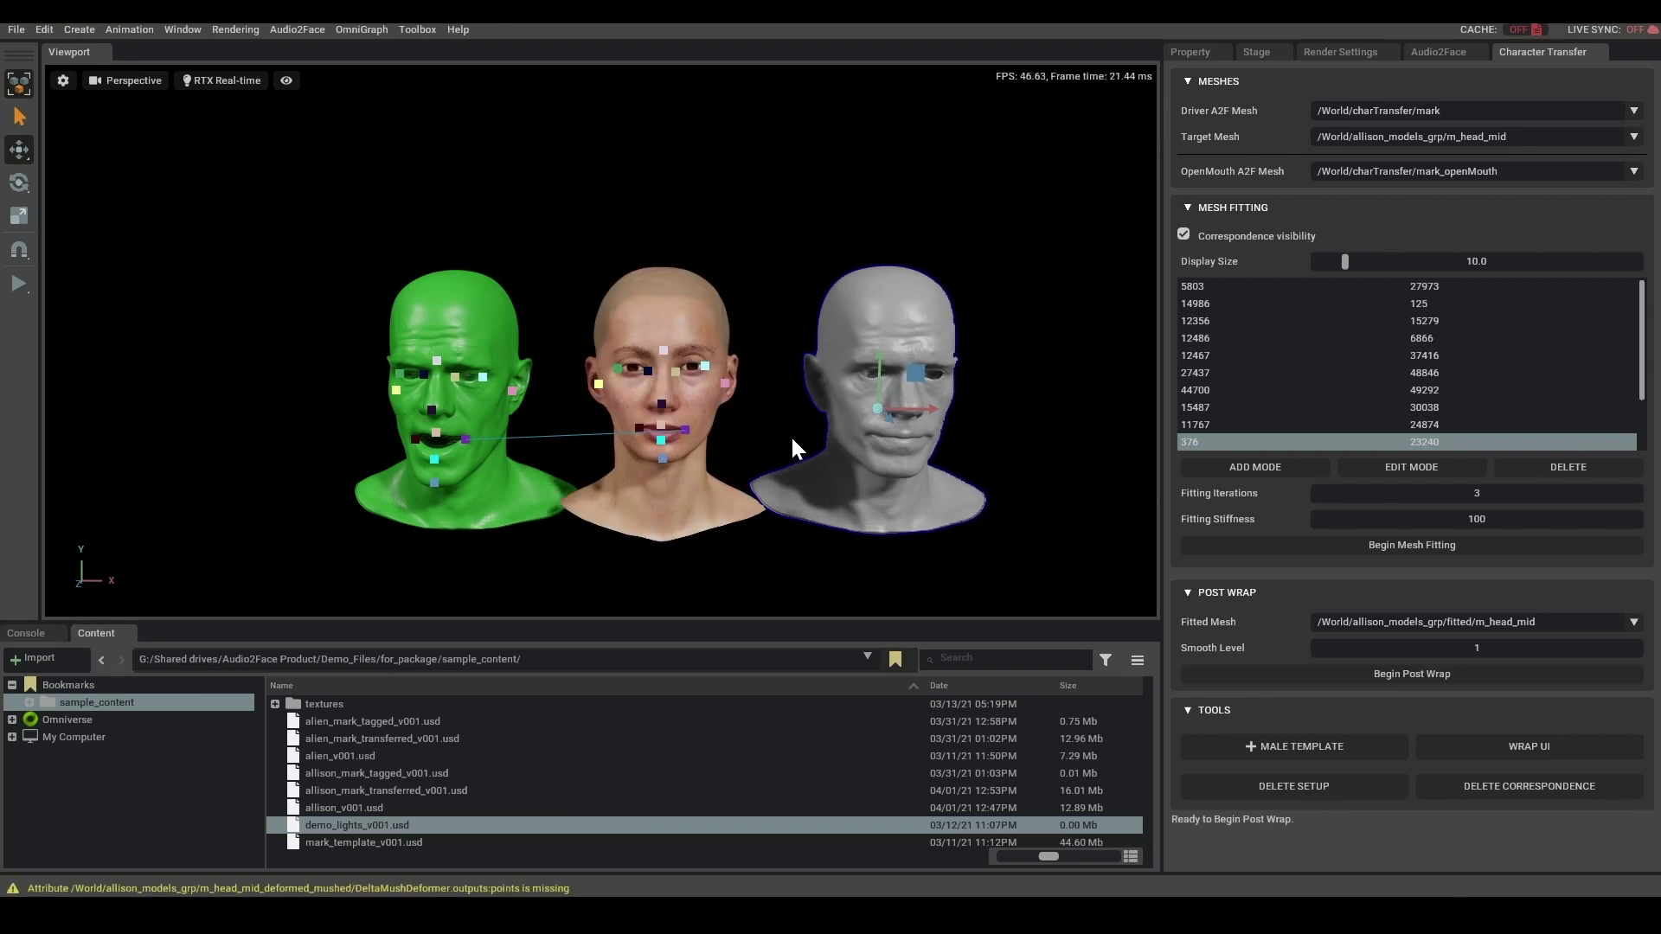
Hide the correspondence points on the heads and view the wrapped female head from an angle.
scroll(880, 476, "up", 2)
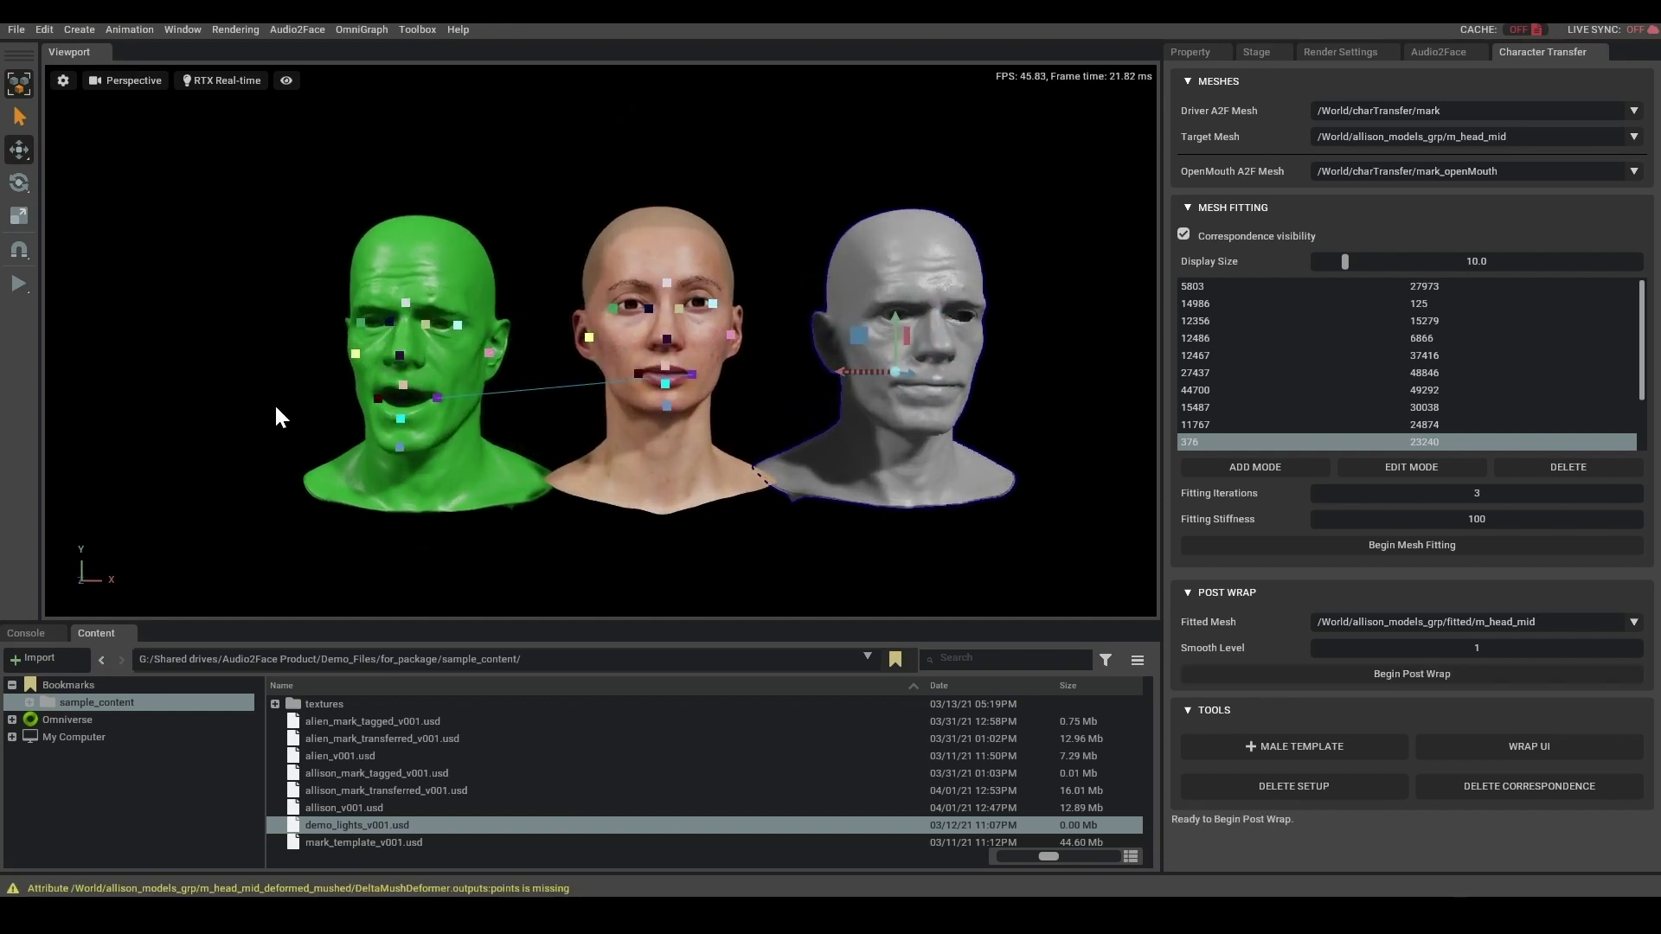
left_click(1183, 234)
left_click_drag(865, 346, 800, 361, "alt")
right_click_drag(771, 375, 823, 363, "alt")
left_click_drag(882, 366, 841, 372, "alt")
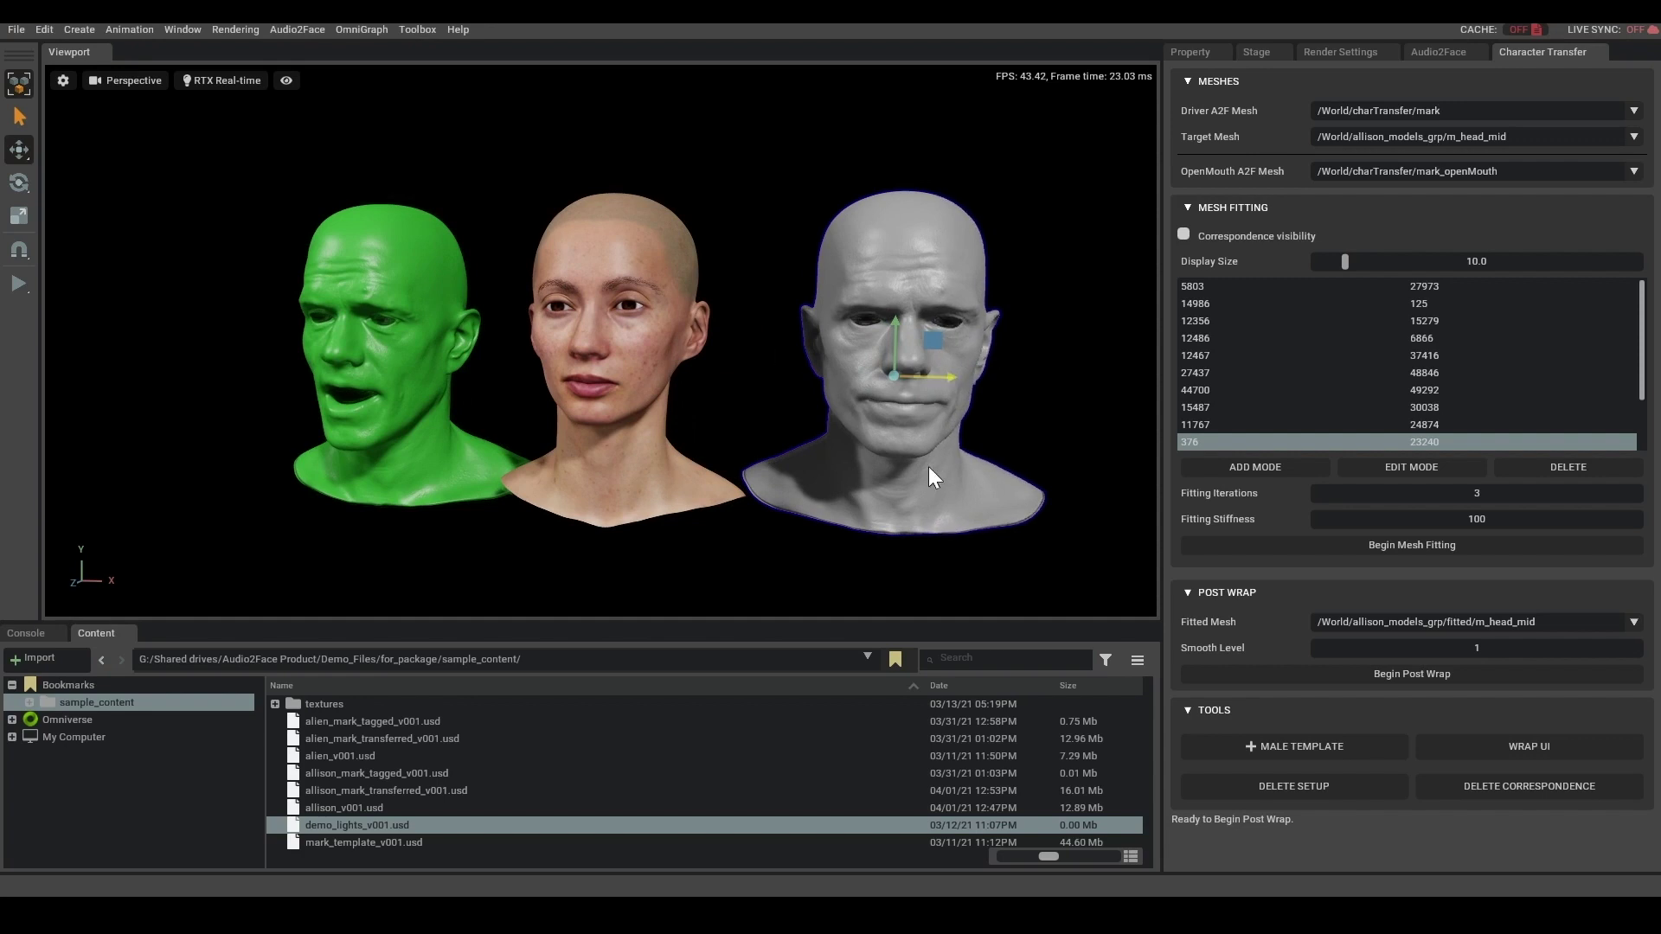
middle_click_drag(829, 493, 754, 483)
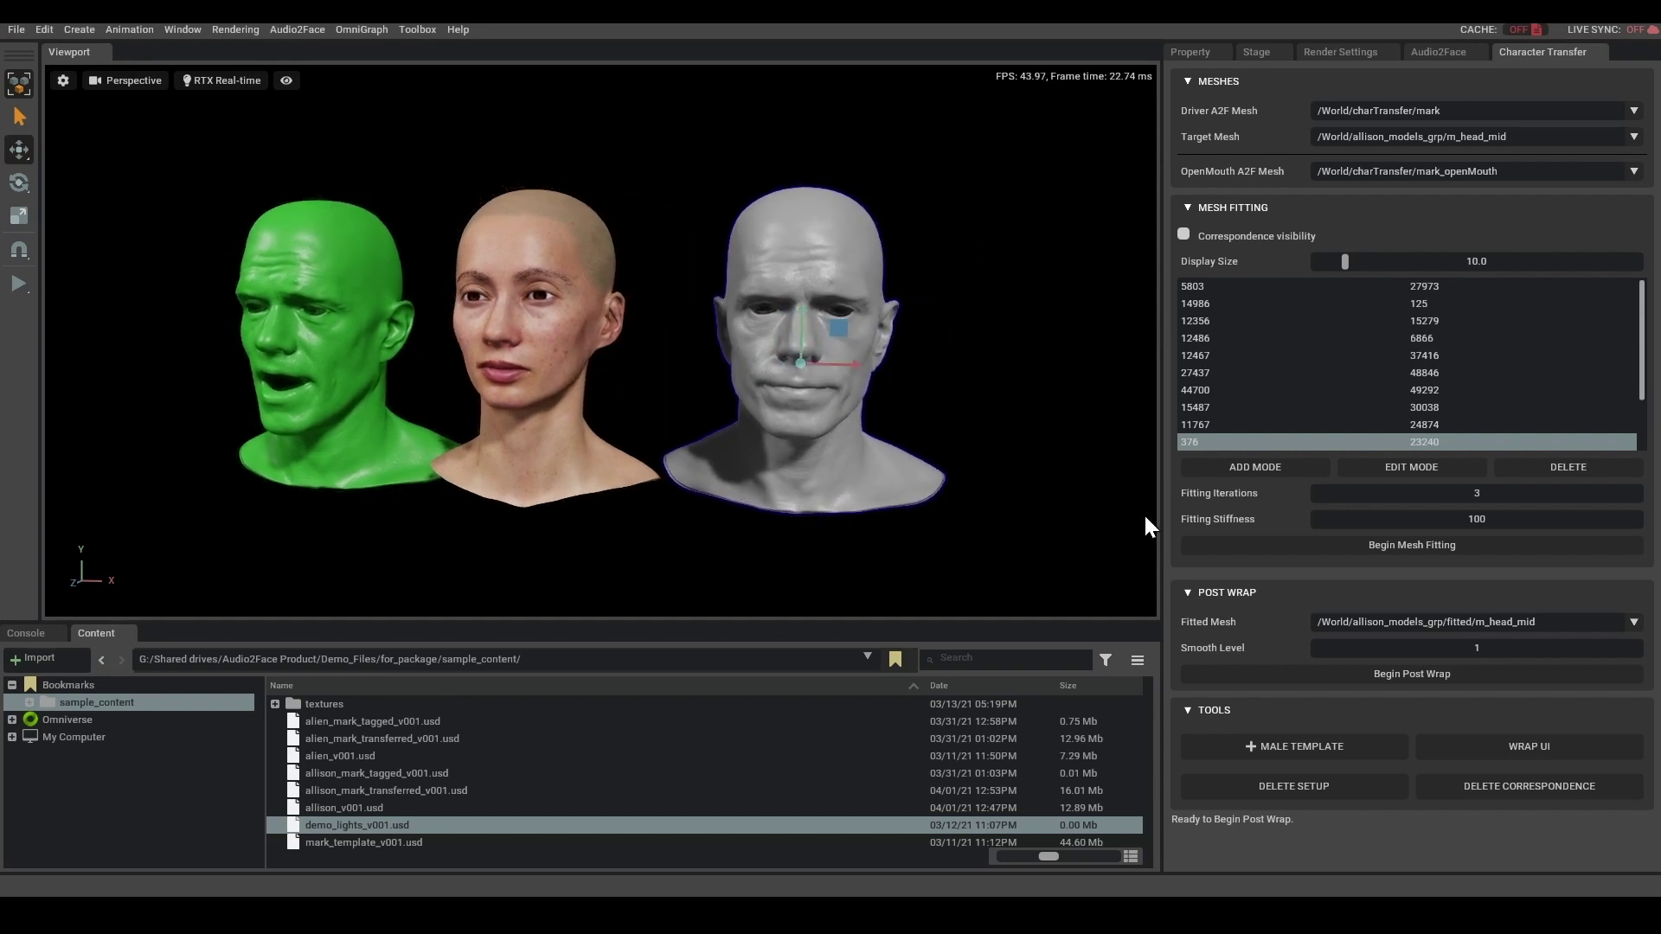
Create an A2F pipeline for the grey male head and attach its A2F instance to the /World/charTransfer/mark mesh.
left_click(1004, 231)
left_click(1449, 50)
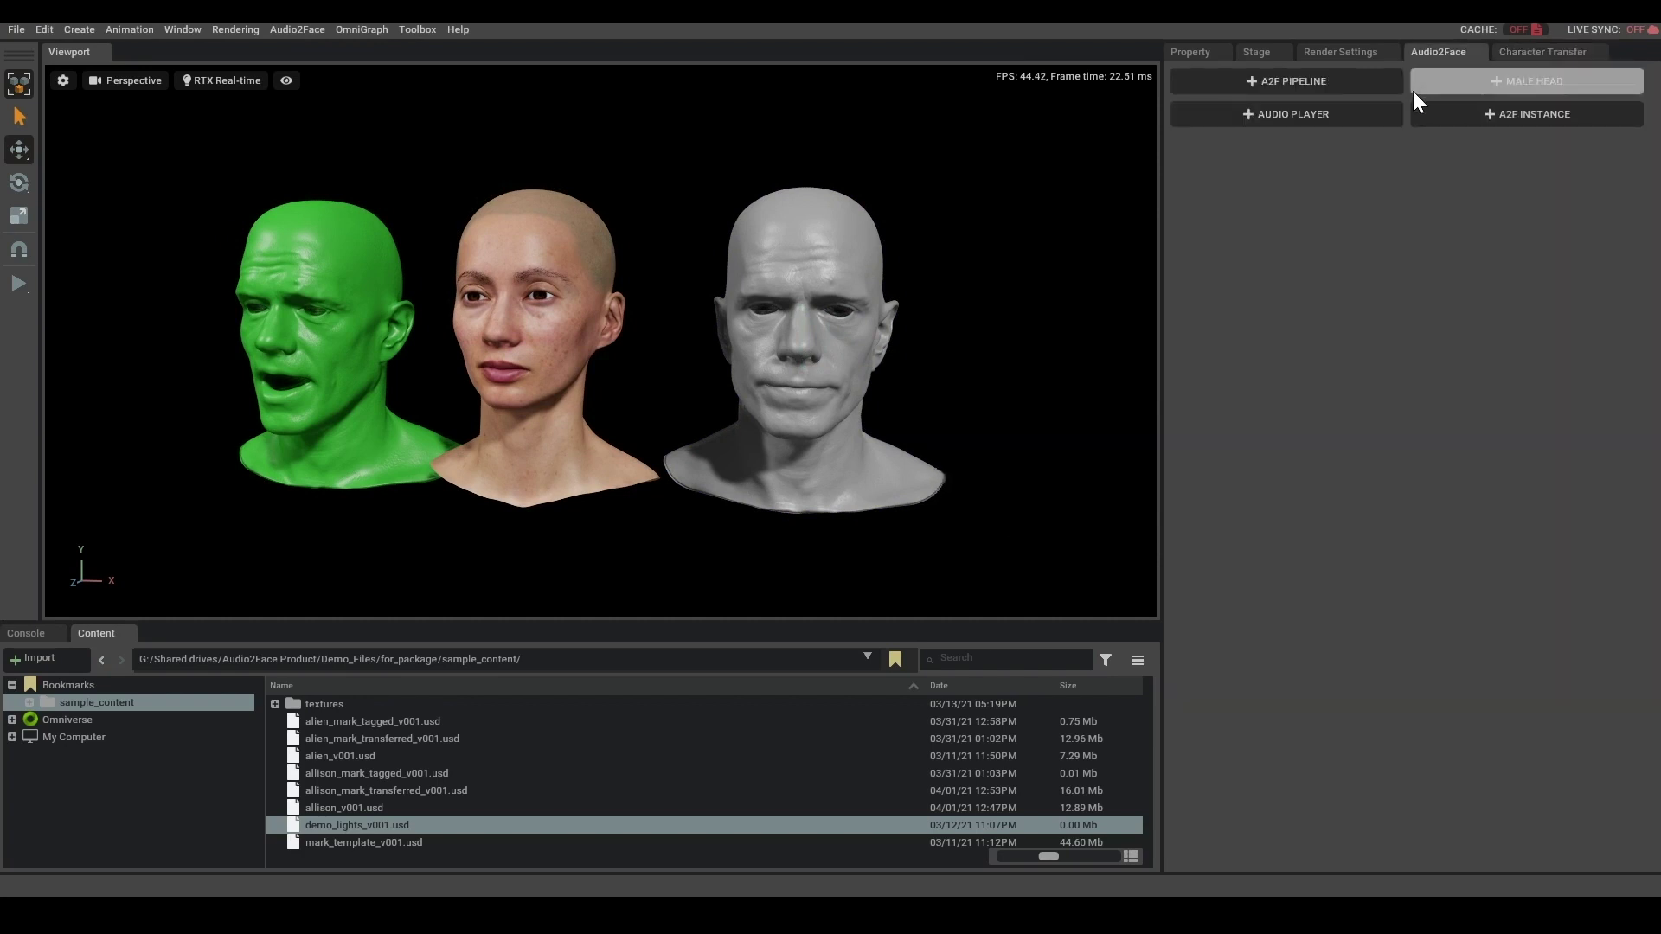
left_click(820, 252)
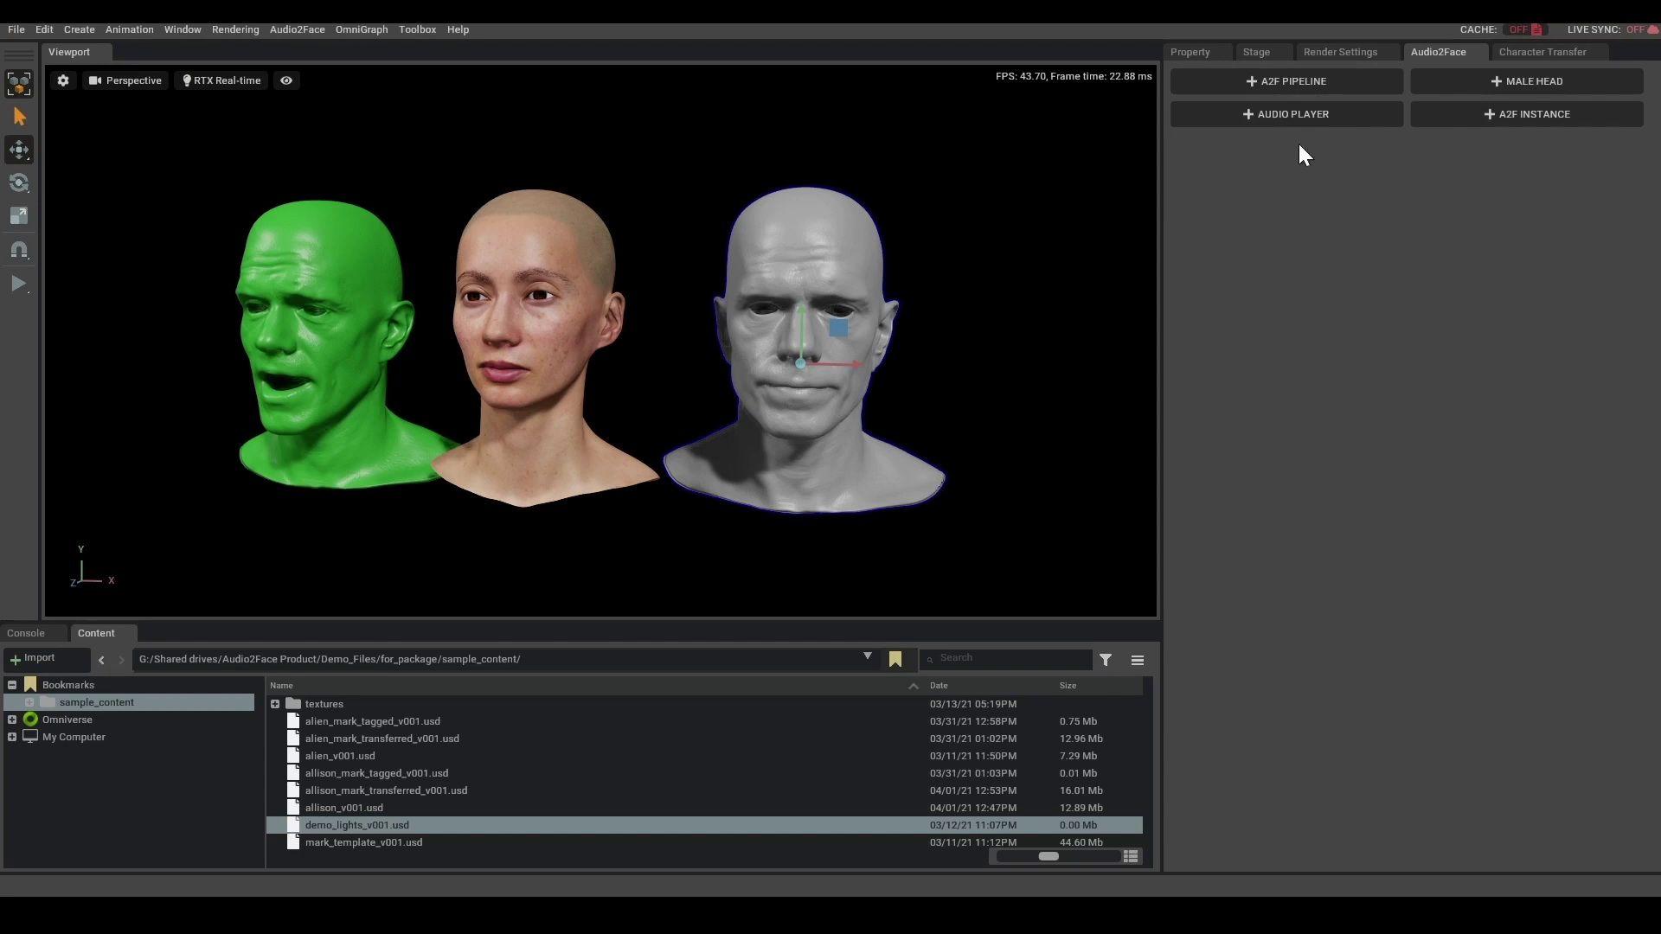
left_click(1297, 81)
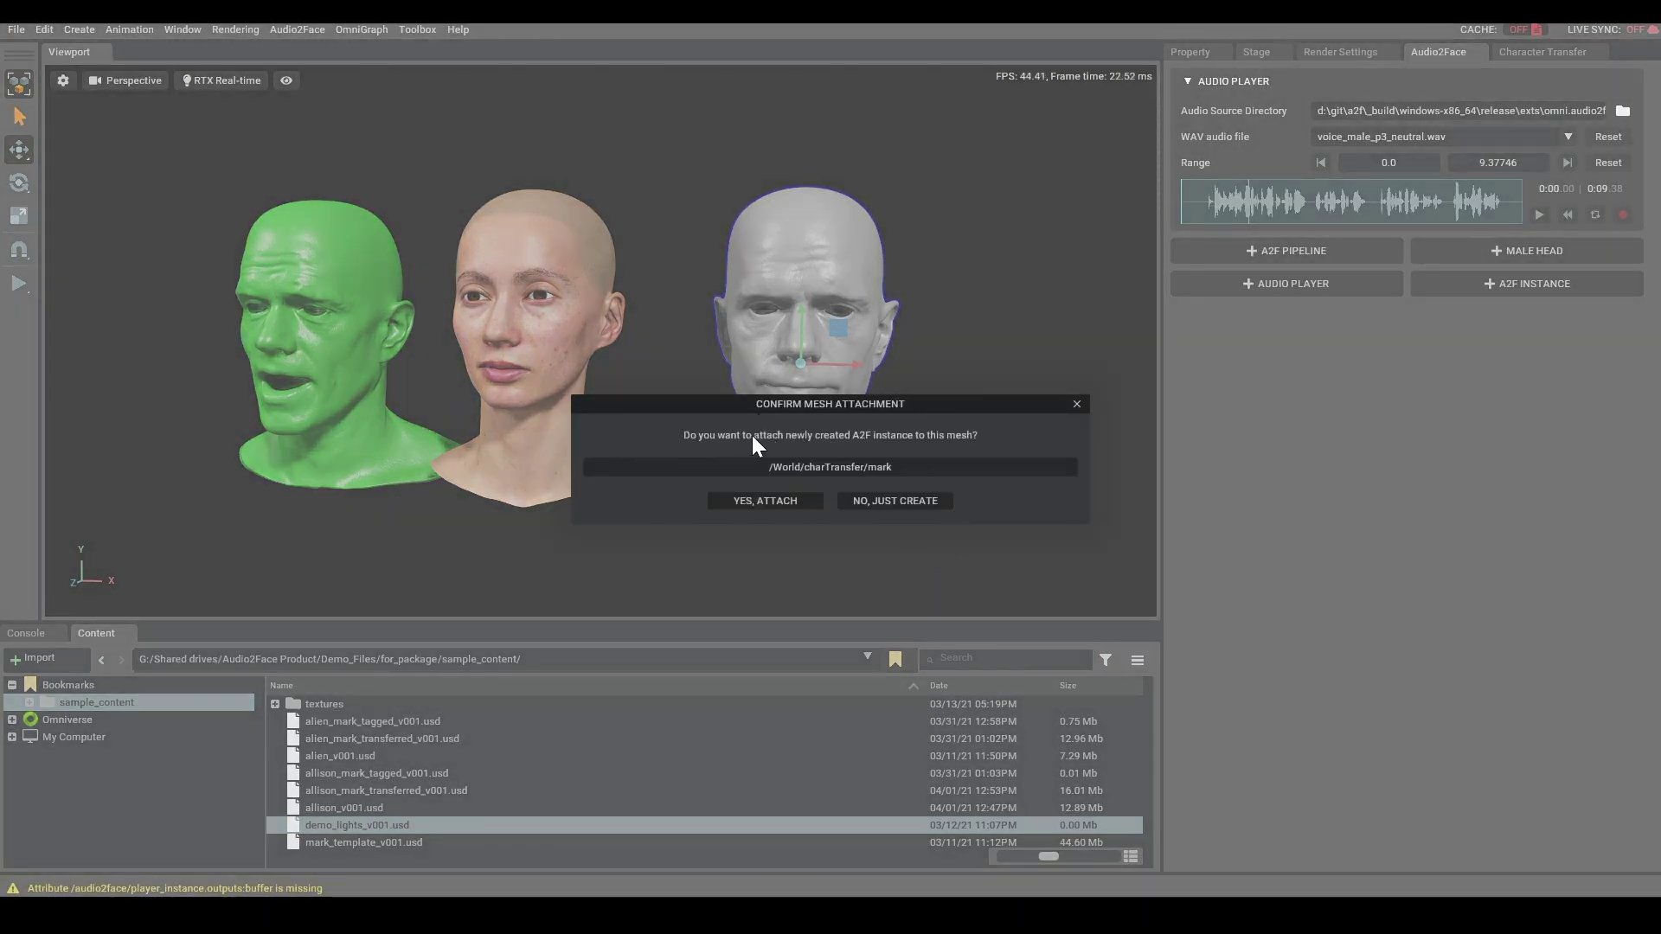
left_click(776, 504)
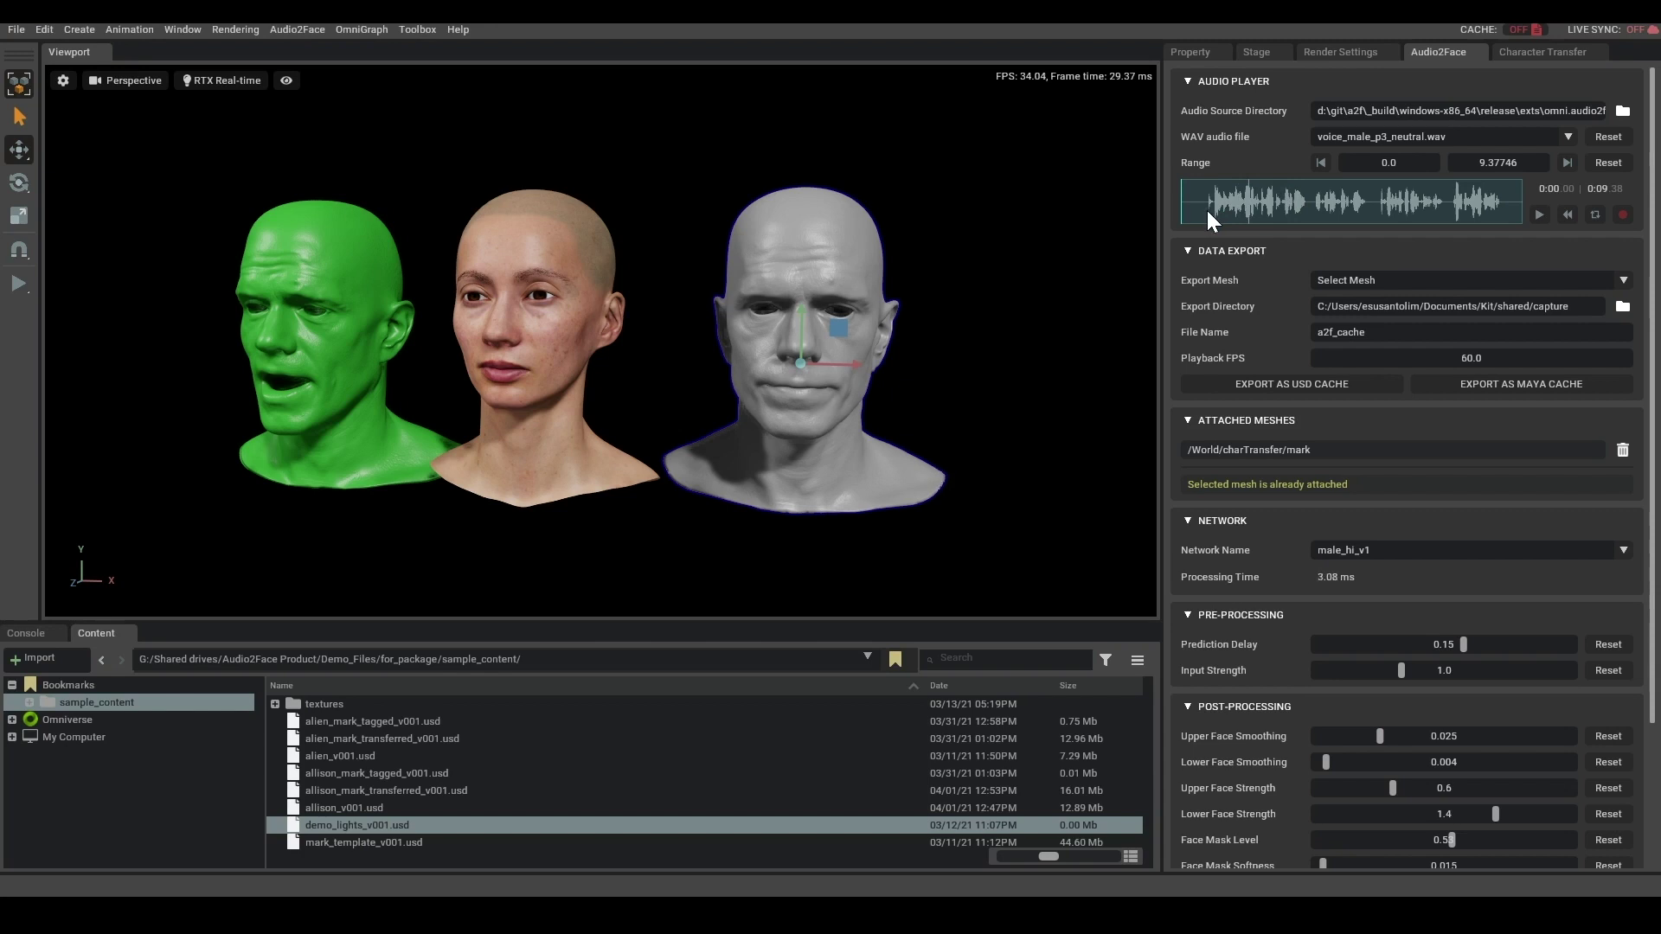
Scrub and play voice_male_p3_neutral.wav to preview the transferred facial animation, and return the playhead to the start.
mouse_move(1269, 206)
left_mouse_down()
mouse_move(1331, 204)
mouse_move(1295, 205)
left_mouse_up()
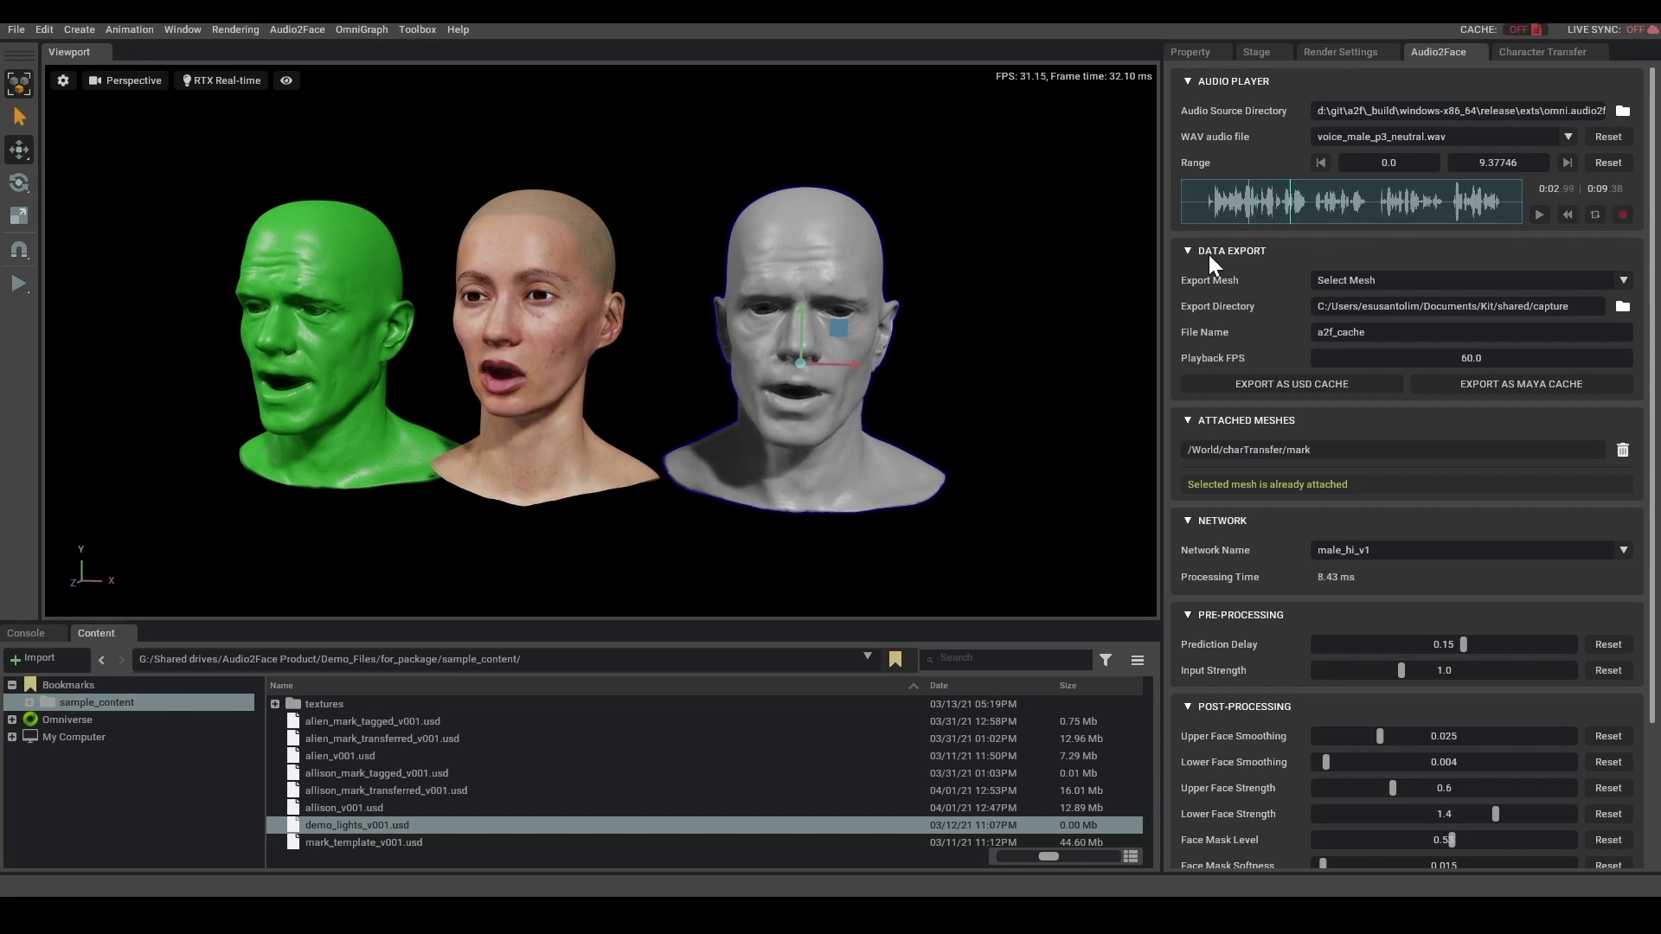
left_click_drag(1284, 206, 1161, 211)
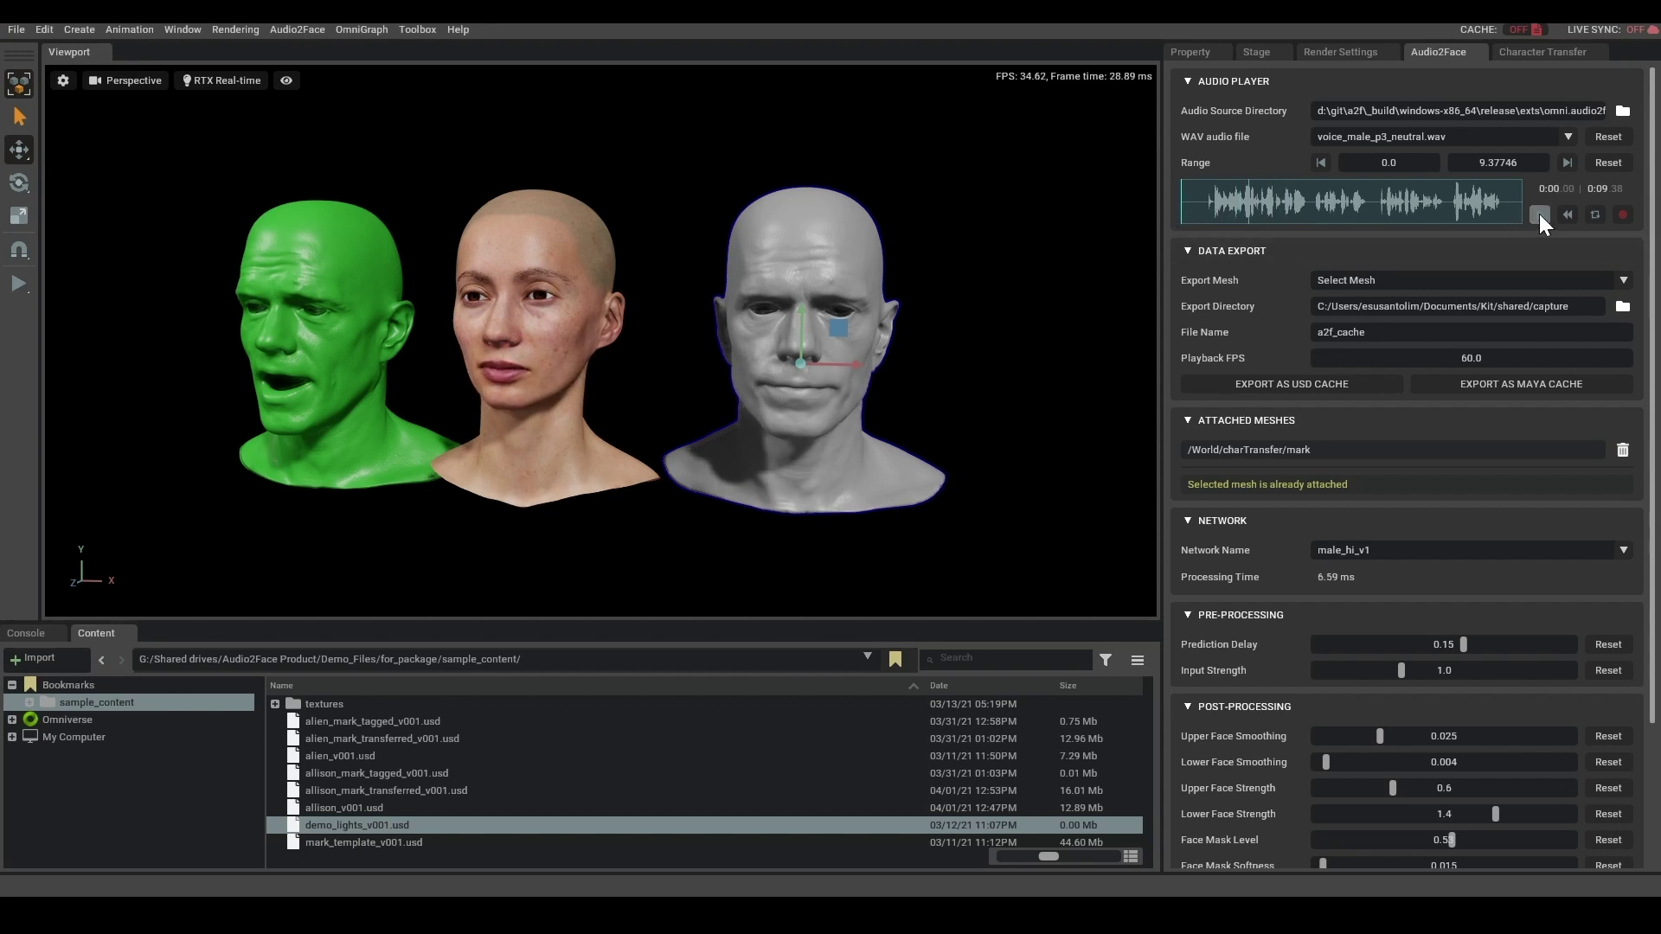
left_click(1539, 214)
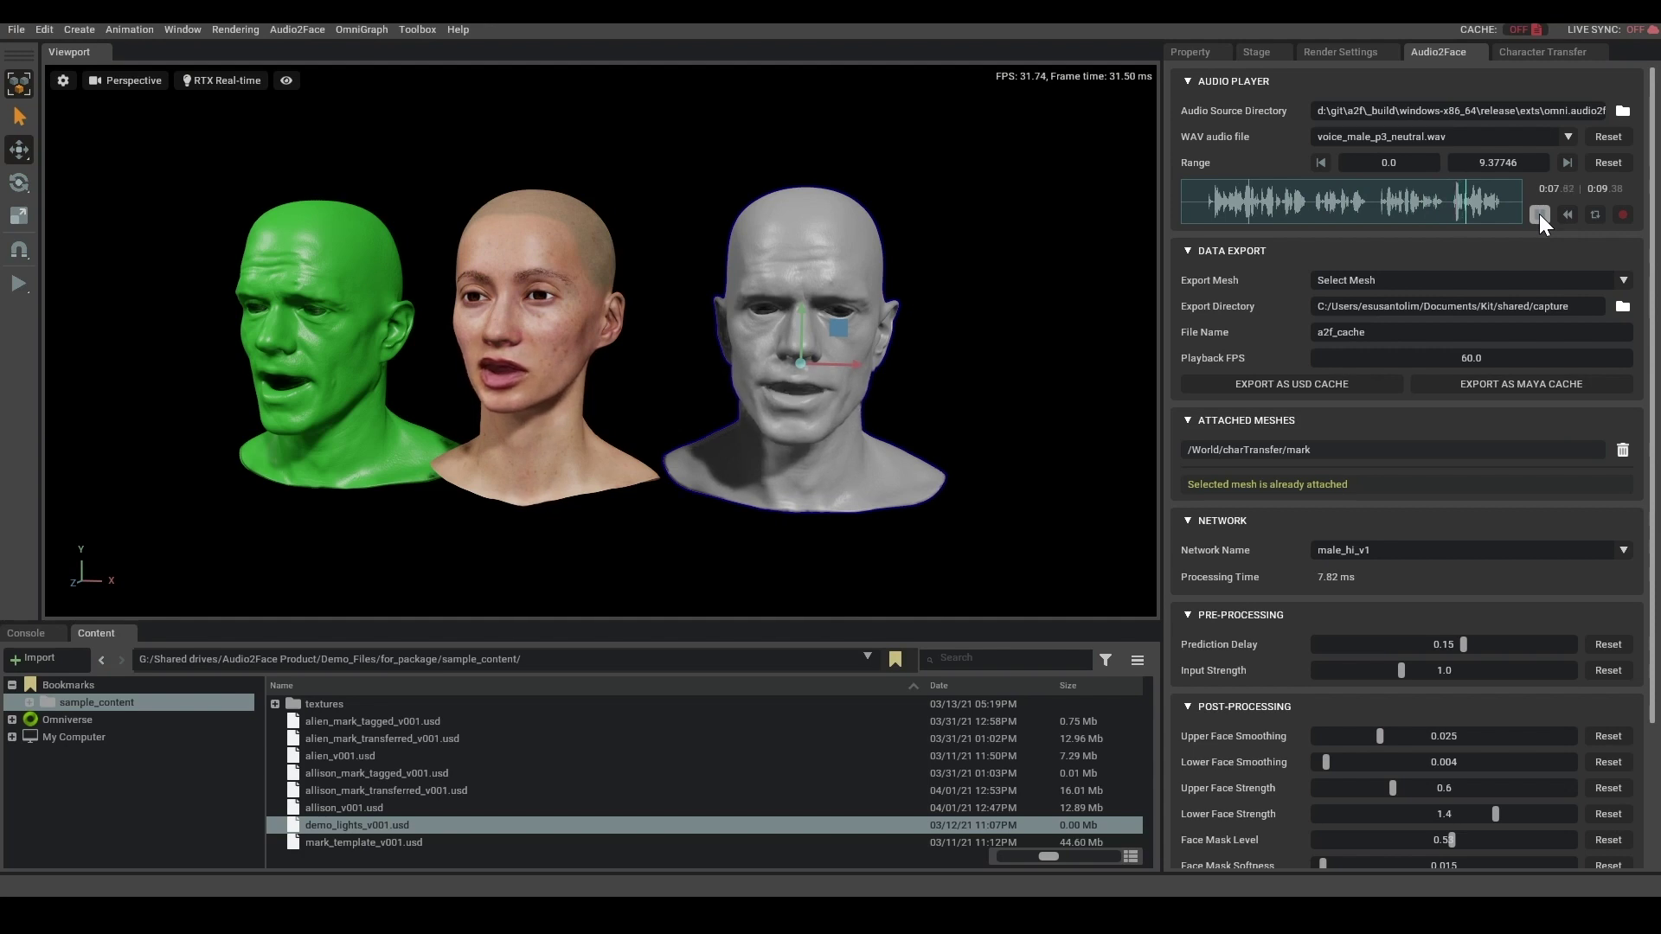
left_click(1539, 214)
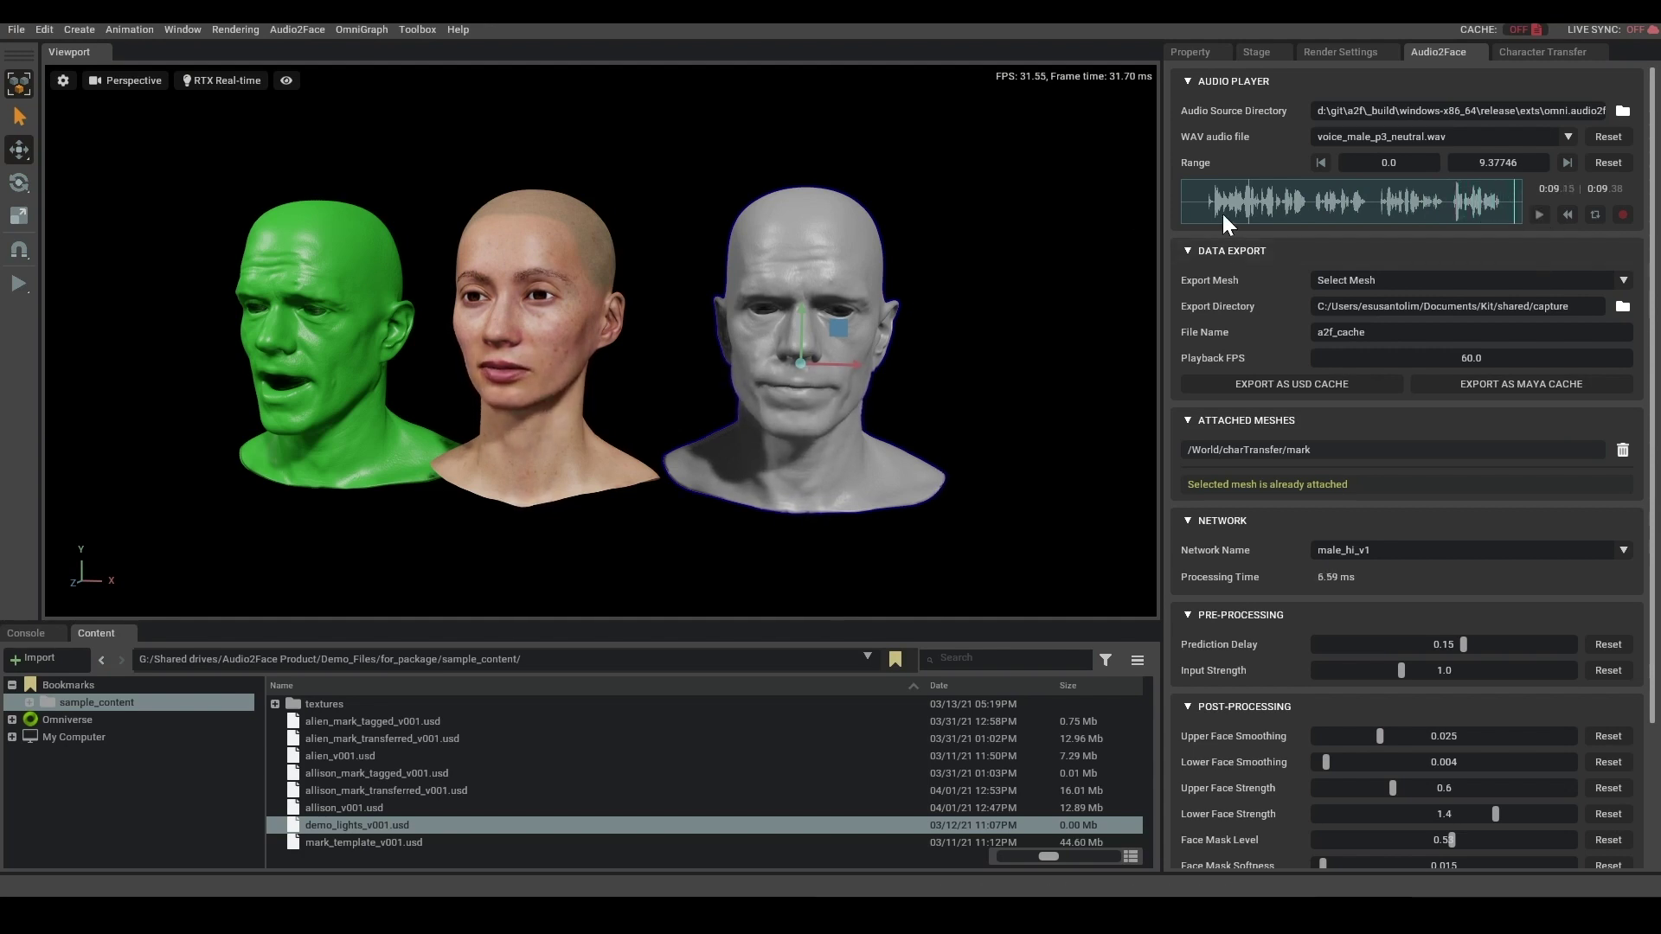
left_click_drag(1216, 214, 1163, 211)
left_click_drag(528, 334, 593, 335, "alt")
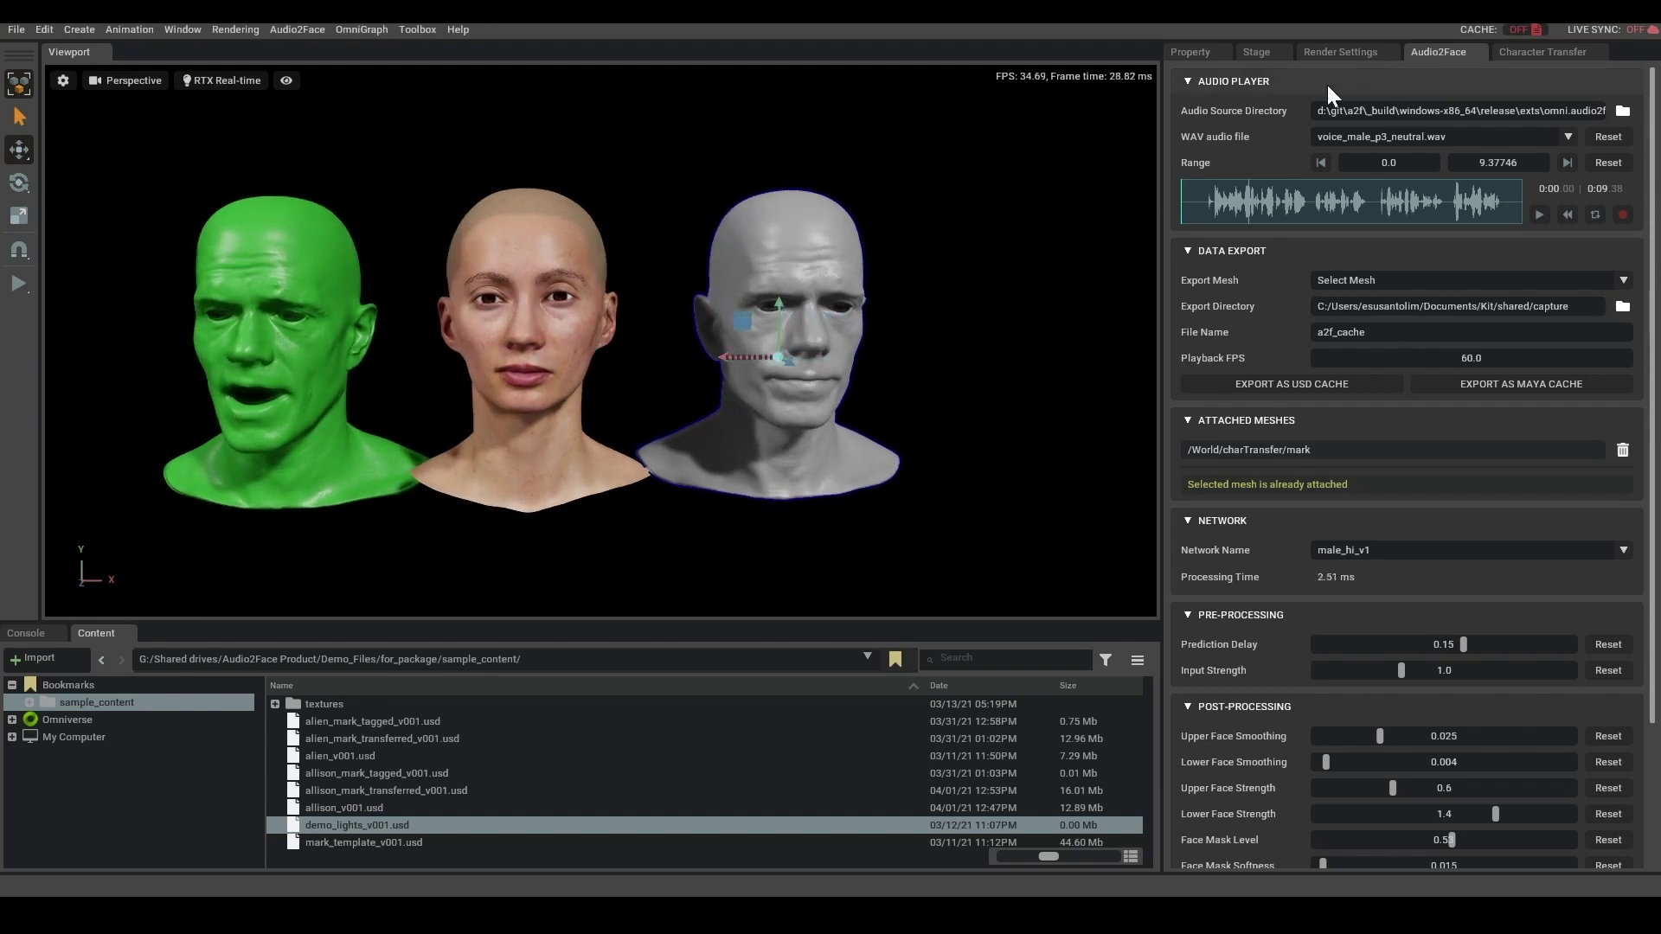
Wrap the l_brow_mid and r_brow_mid meshes to the driver mesh m_head_mid_deformed_mushed, close the wrap dialog and clear the selection.
left_click(1531, 52)
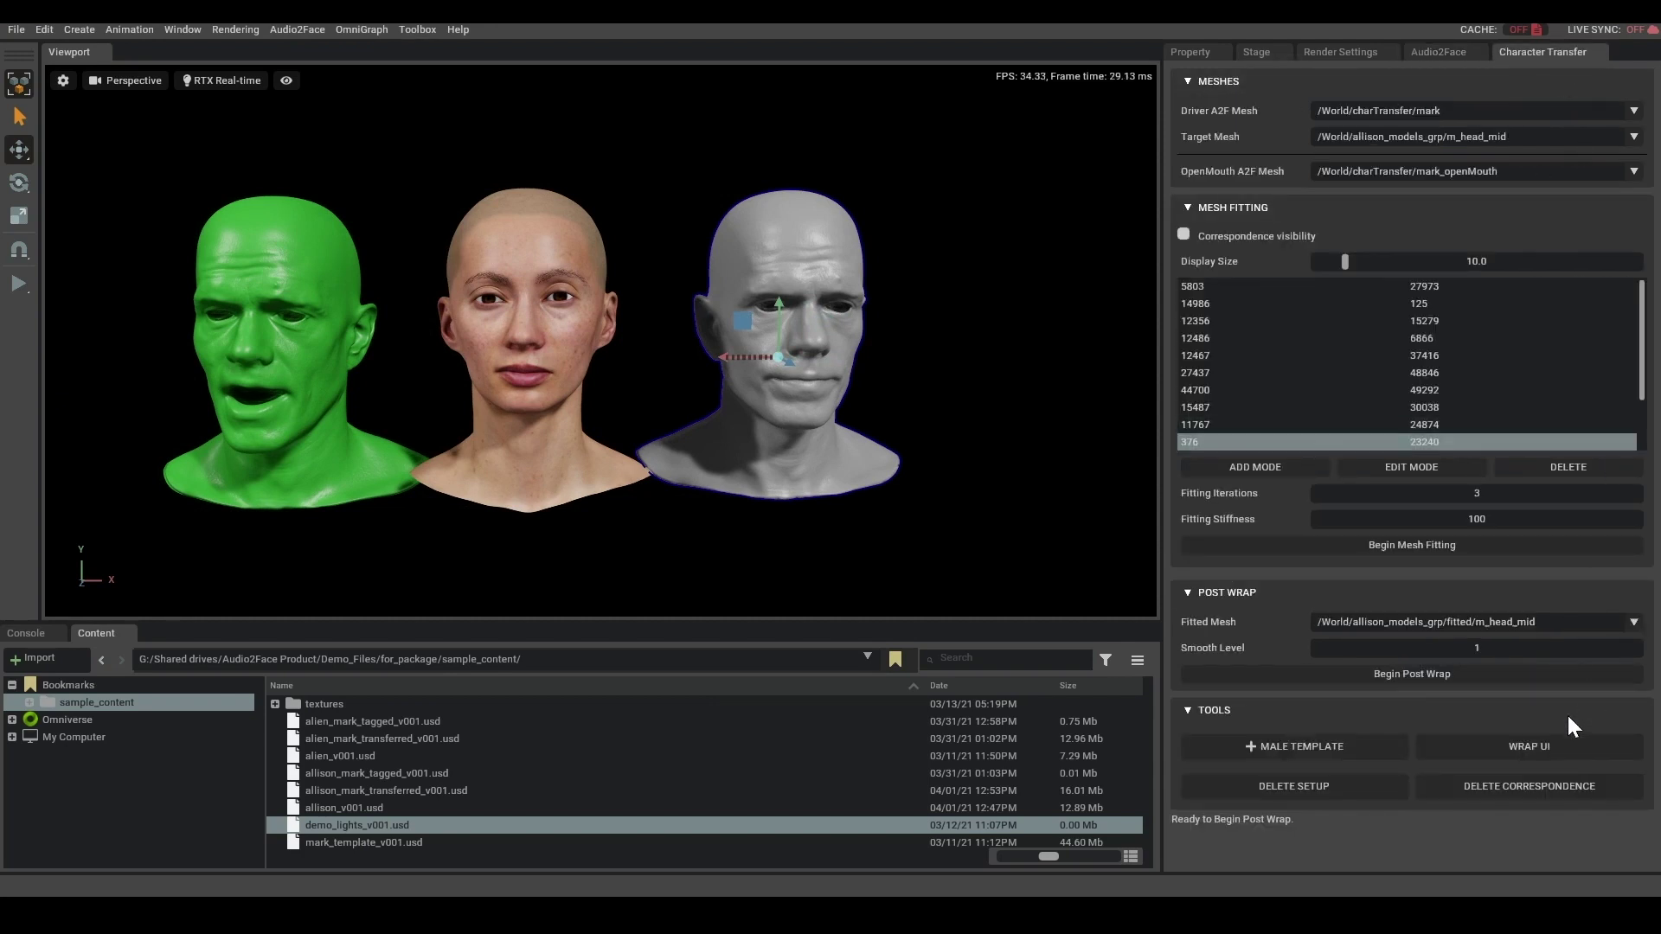
left_click(1554, 746)
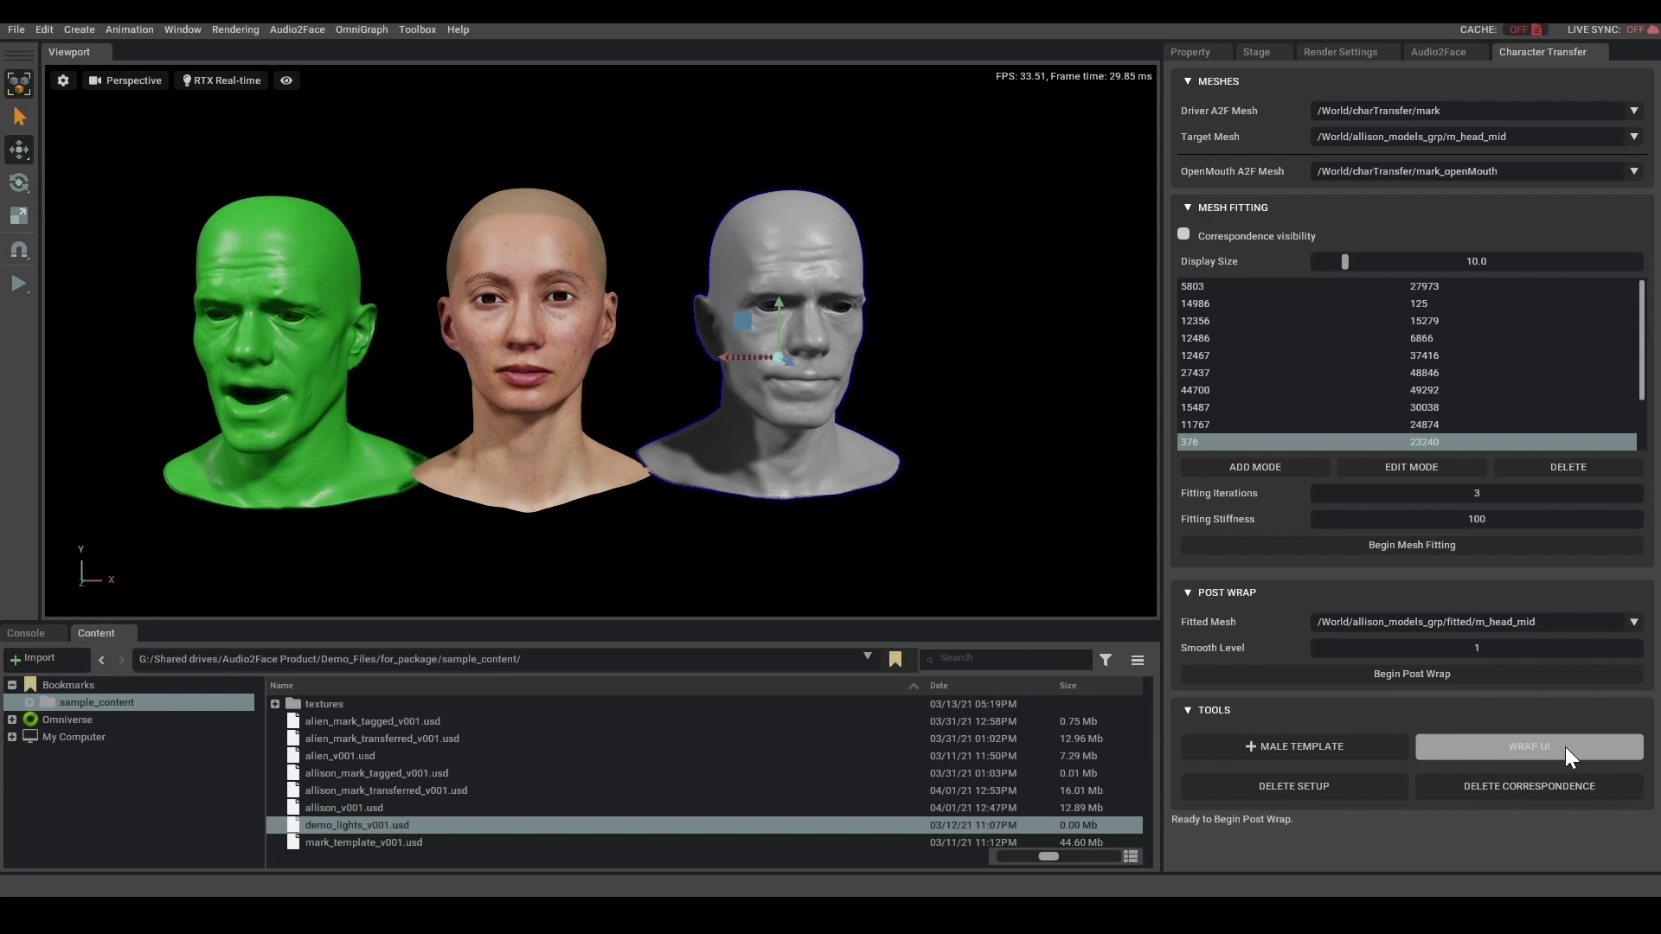
left_click_drag(898, 391, 915, 463)
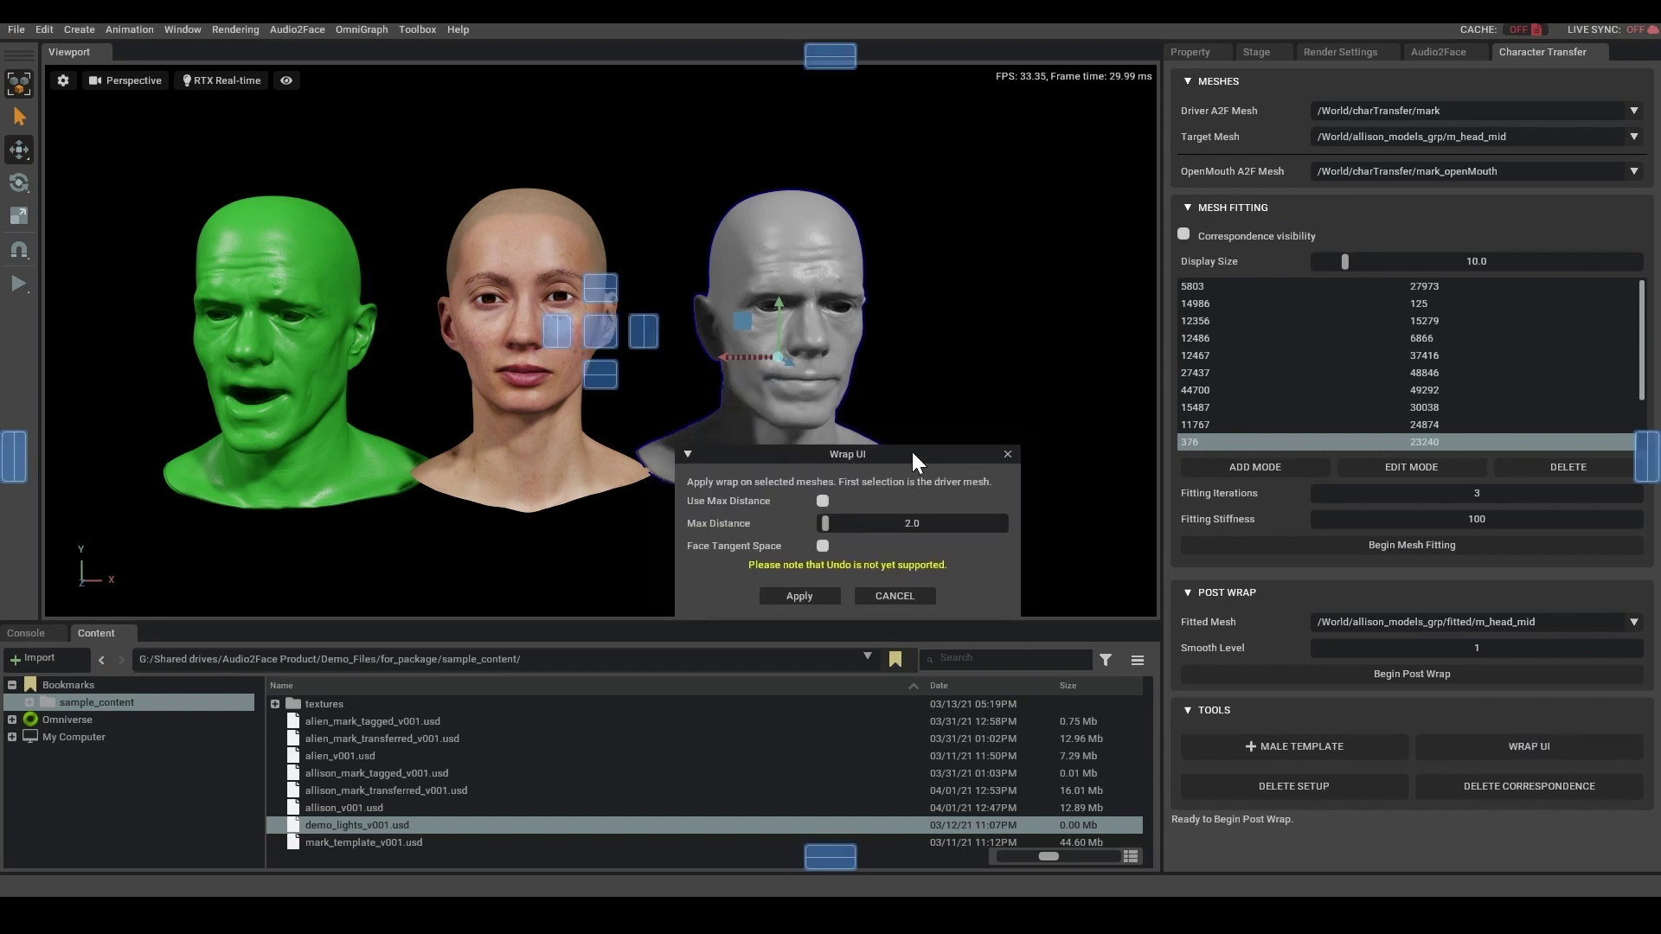
left_click(1258, 50)
left_click(562, 231)
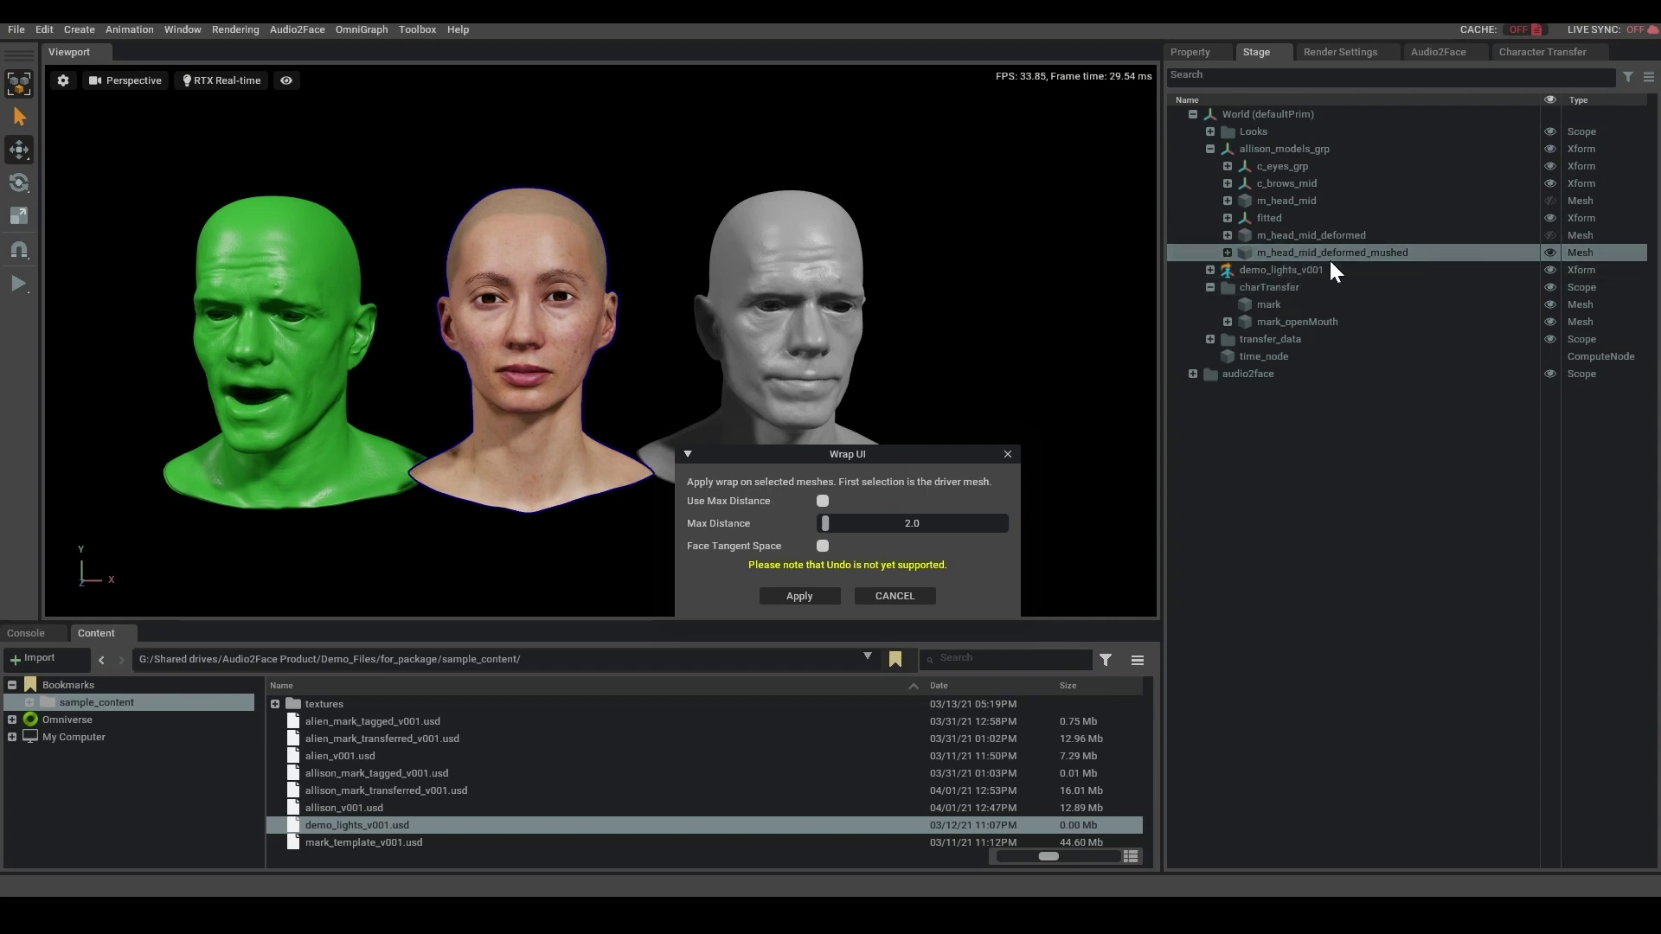
left_click(1228, 184)
left_click(1302, 201, "ctrl")
left_click(1308, 218, "ctrl")
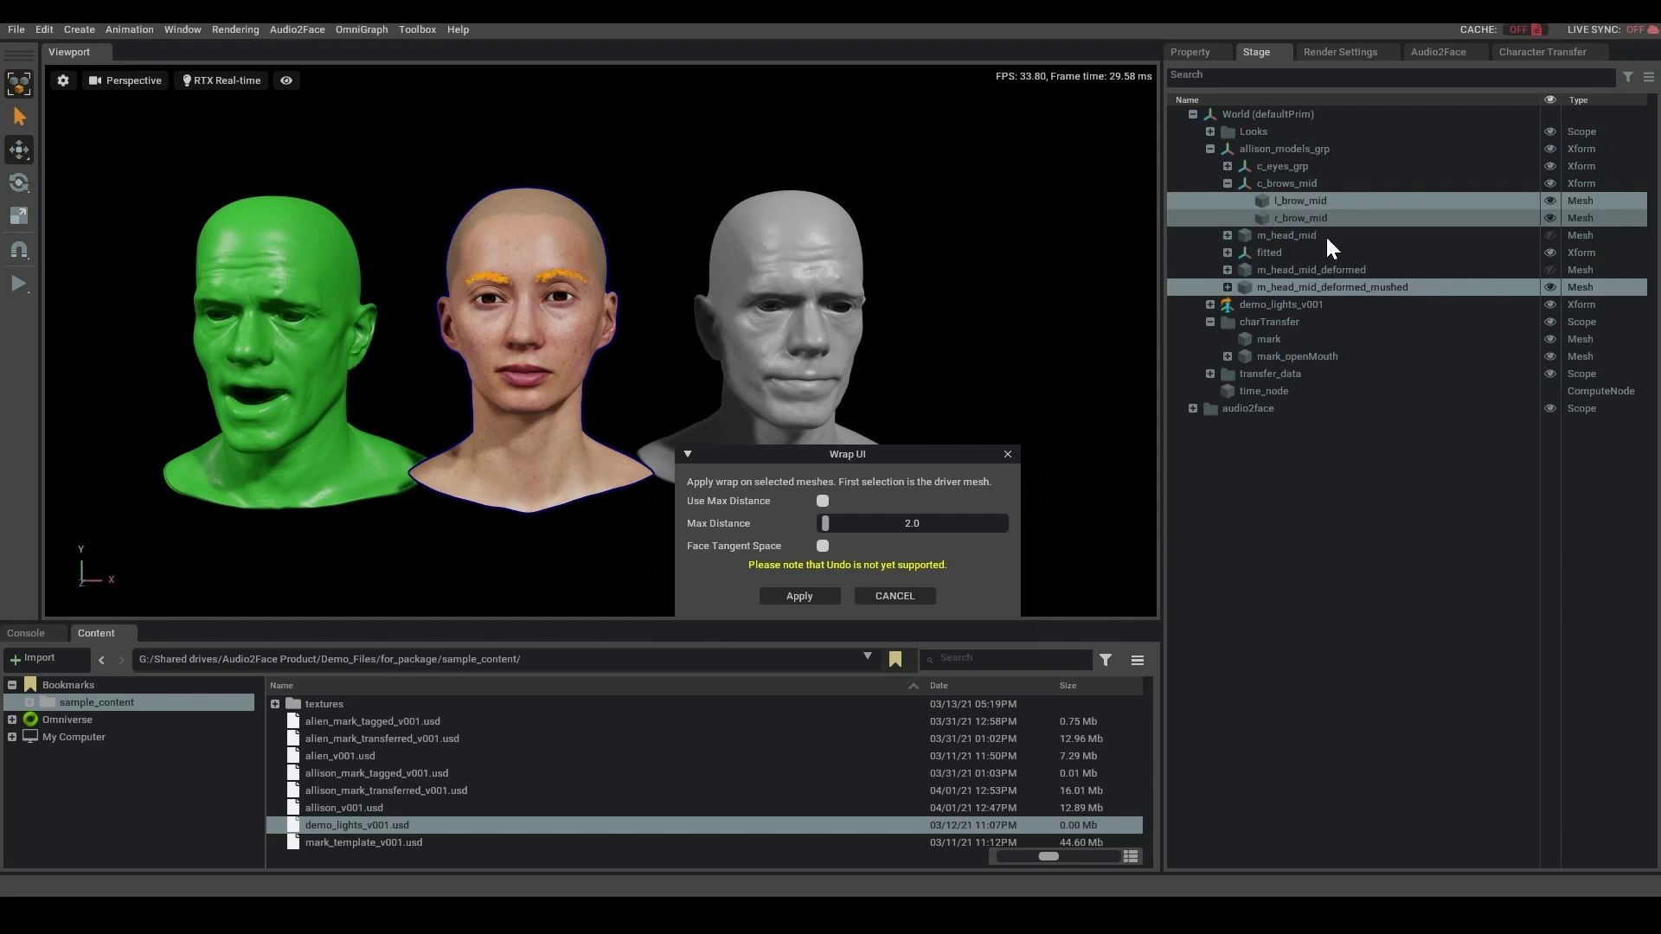
left_click(811, 595)
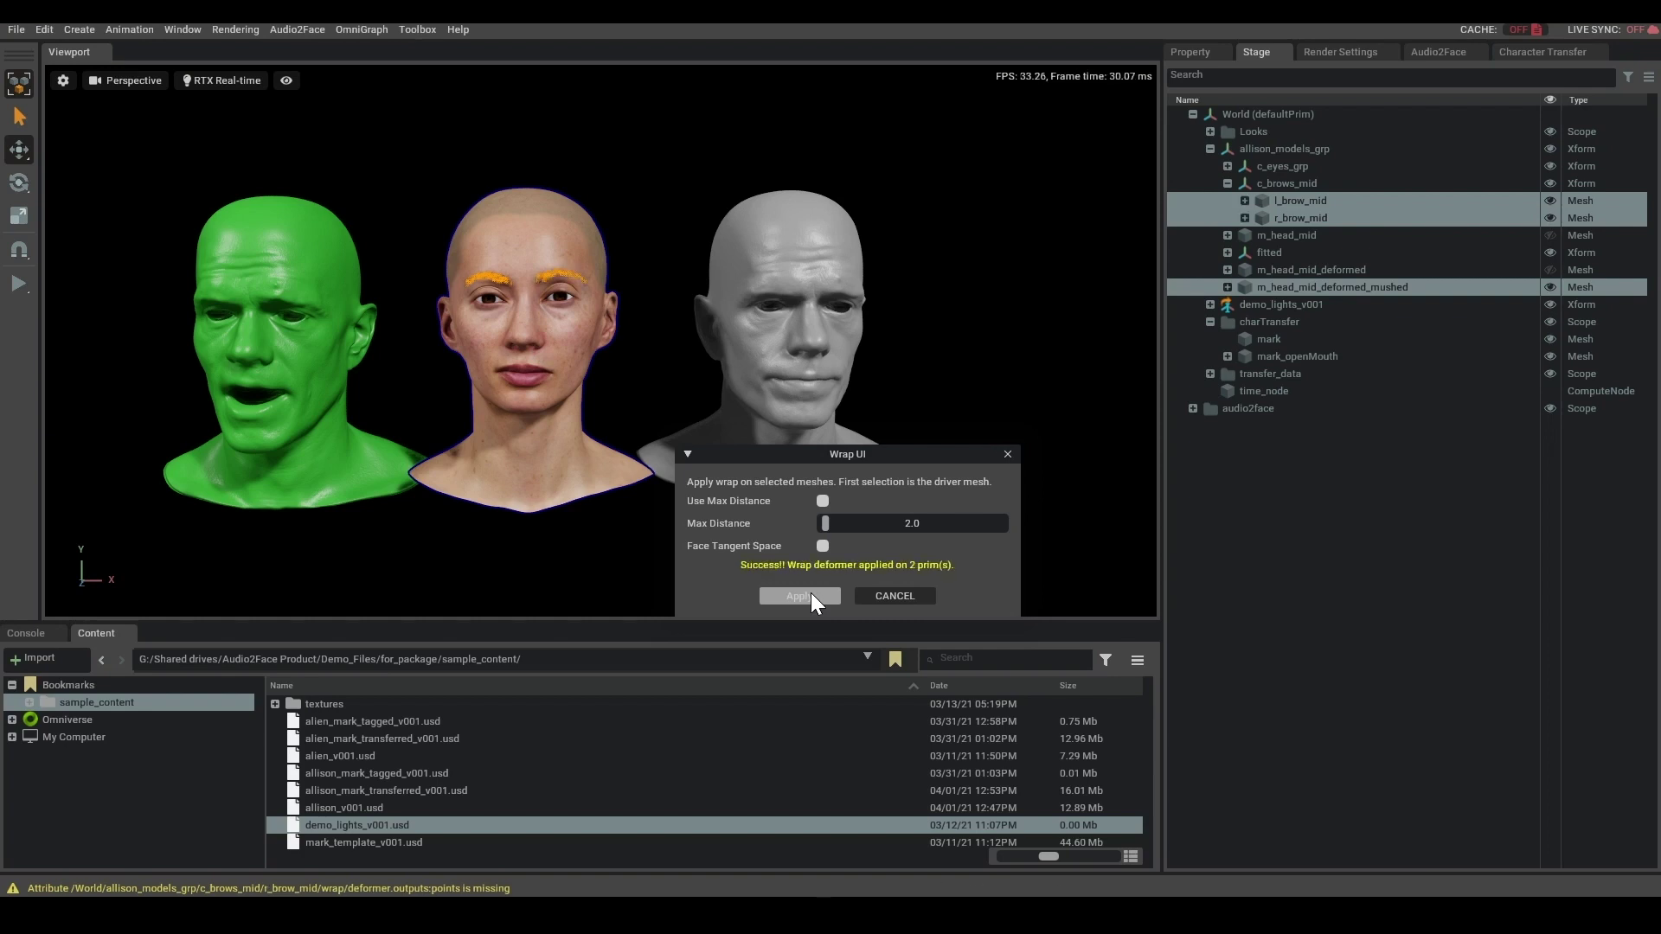
left_click(1008, 454)
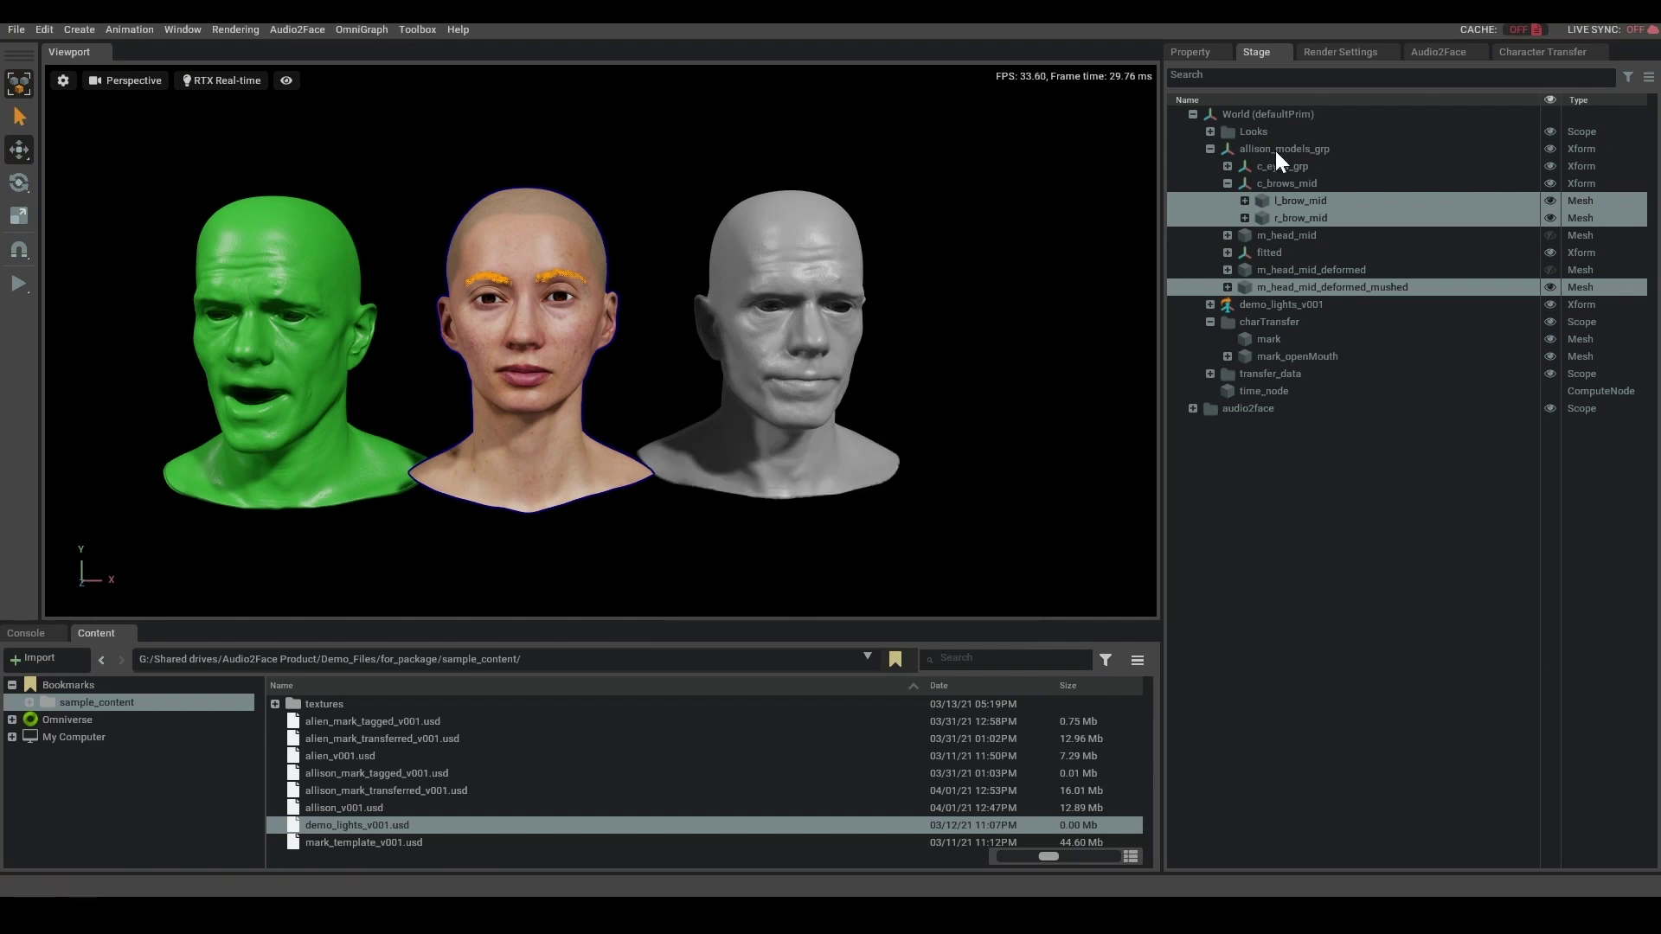
key("Escape")
Play part of the voice track, examine the female head's eyebrow movement up close, and rewind the track to the start.
left_click(1438, 52)
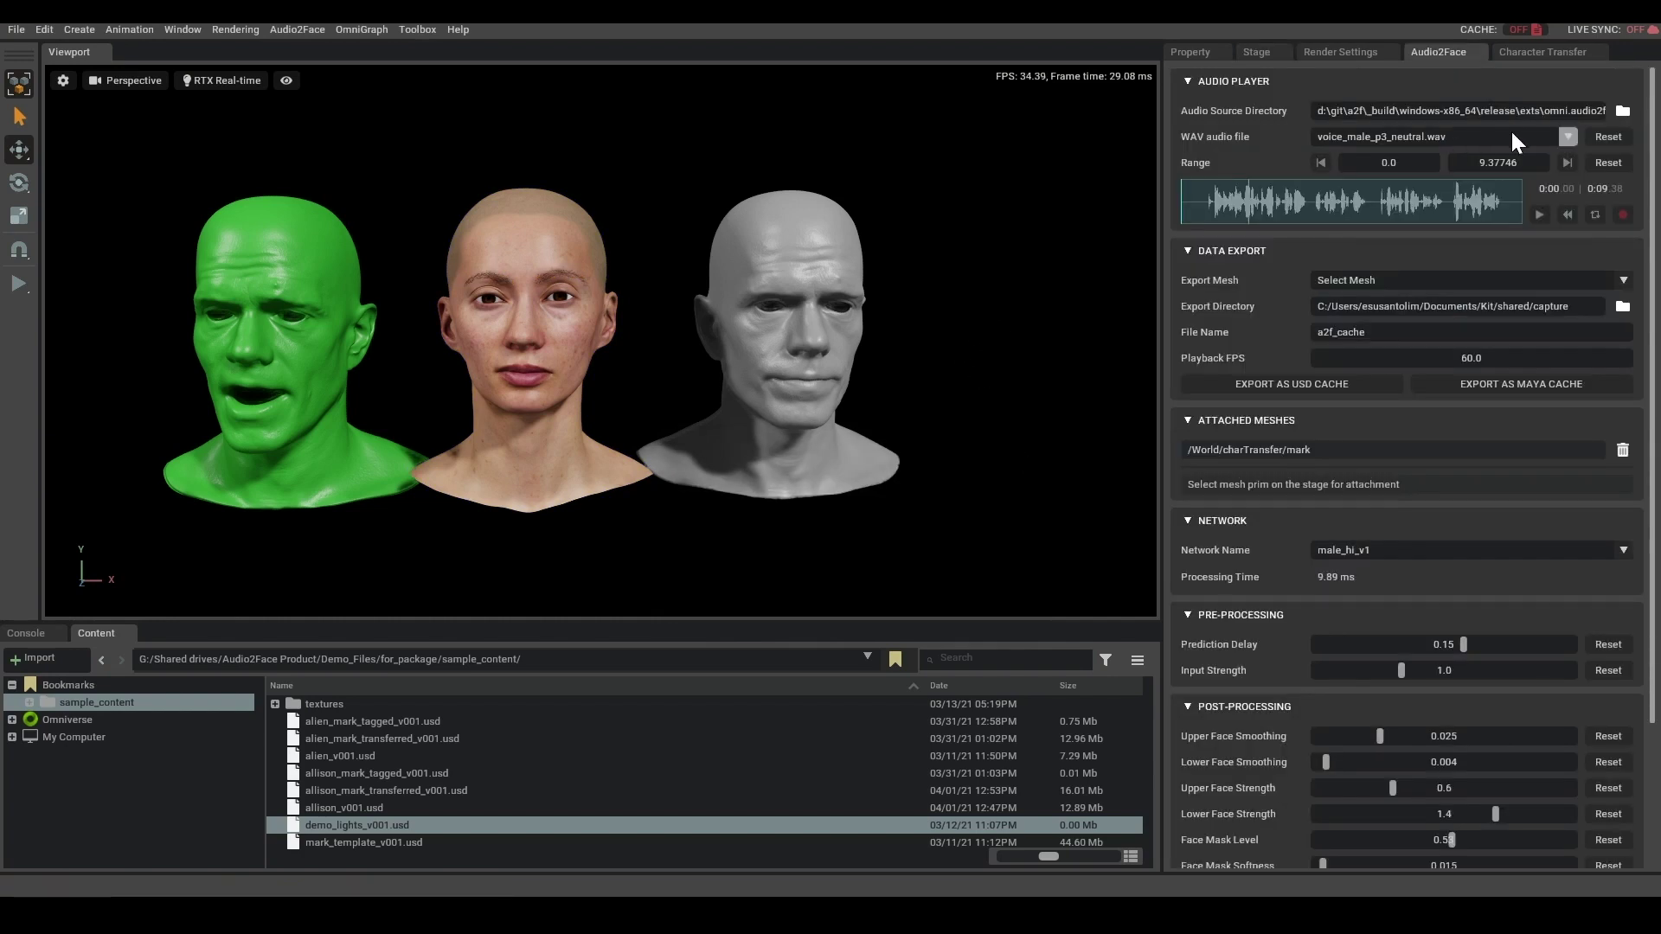
left_click(1539, 216)
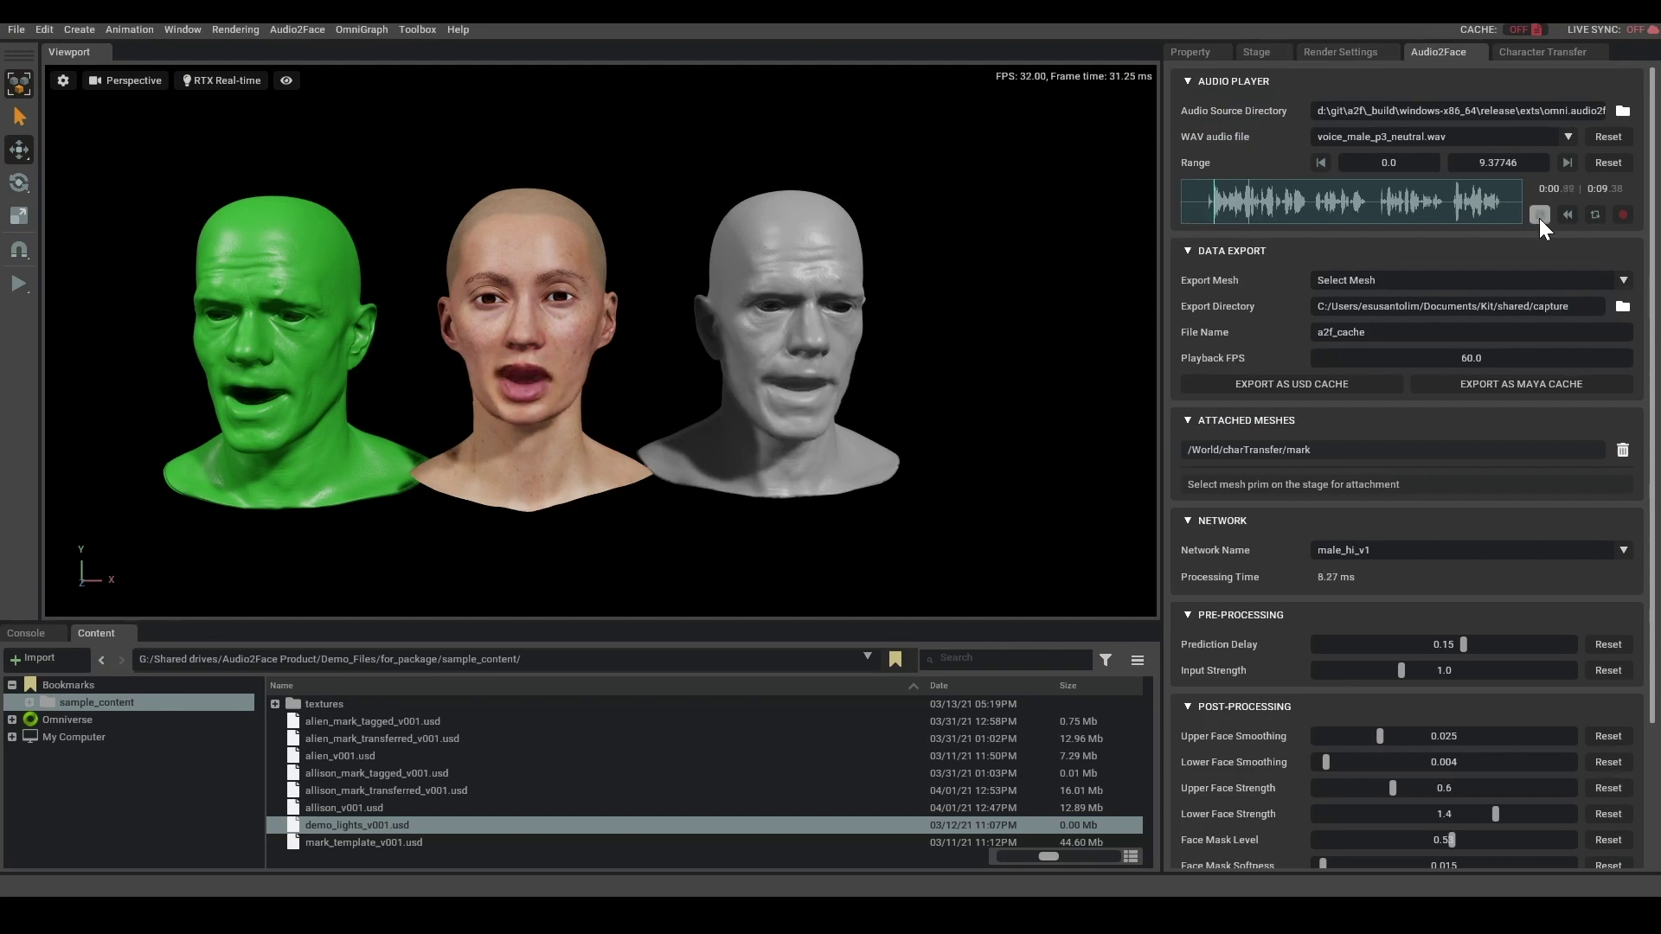
left_click(1539, 216)
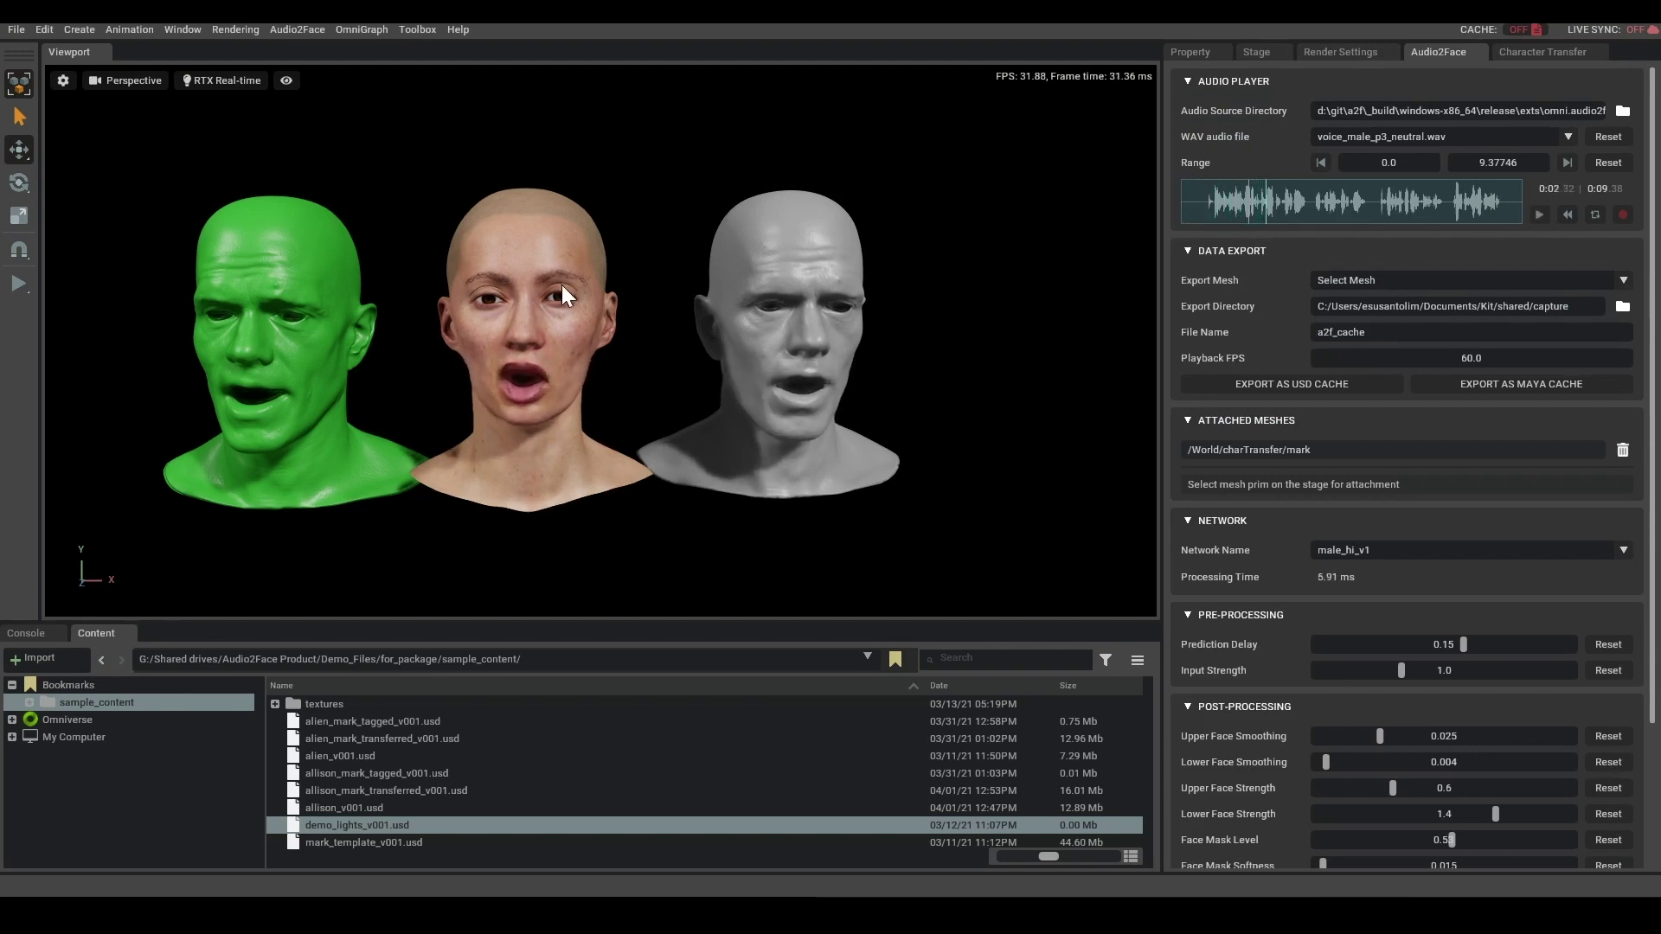
middle_click_drag(391, 266, 422, 339)
right_click_drag(422, 339, 1150, 416, "alt")
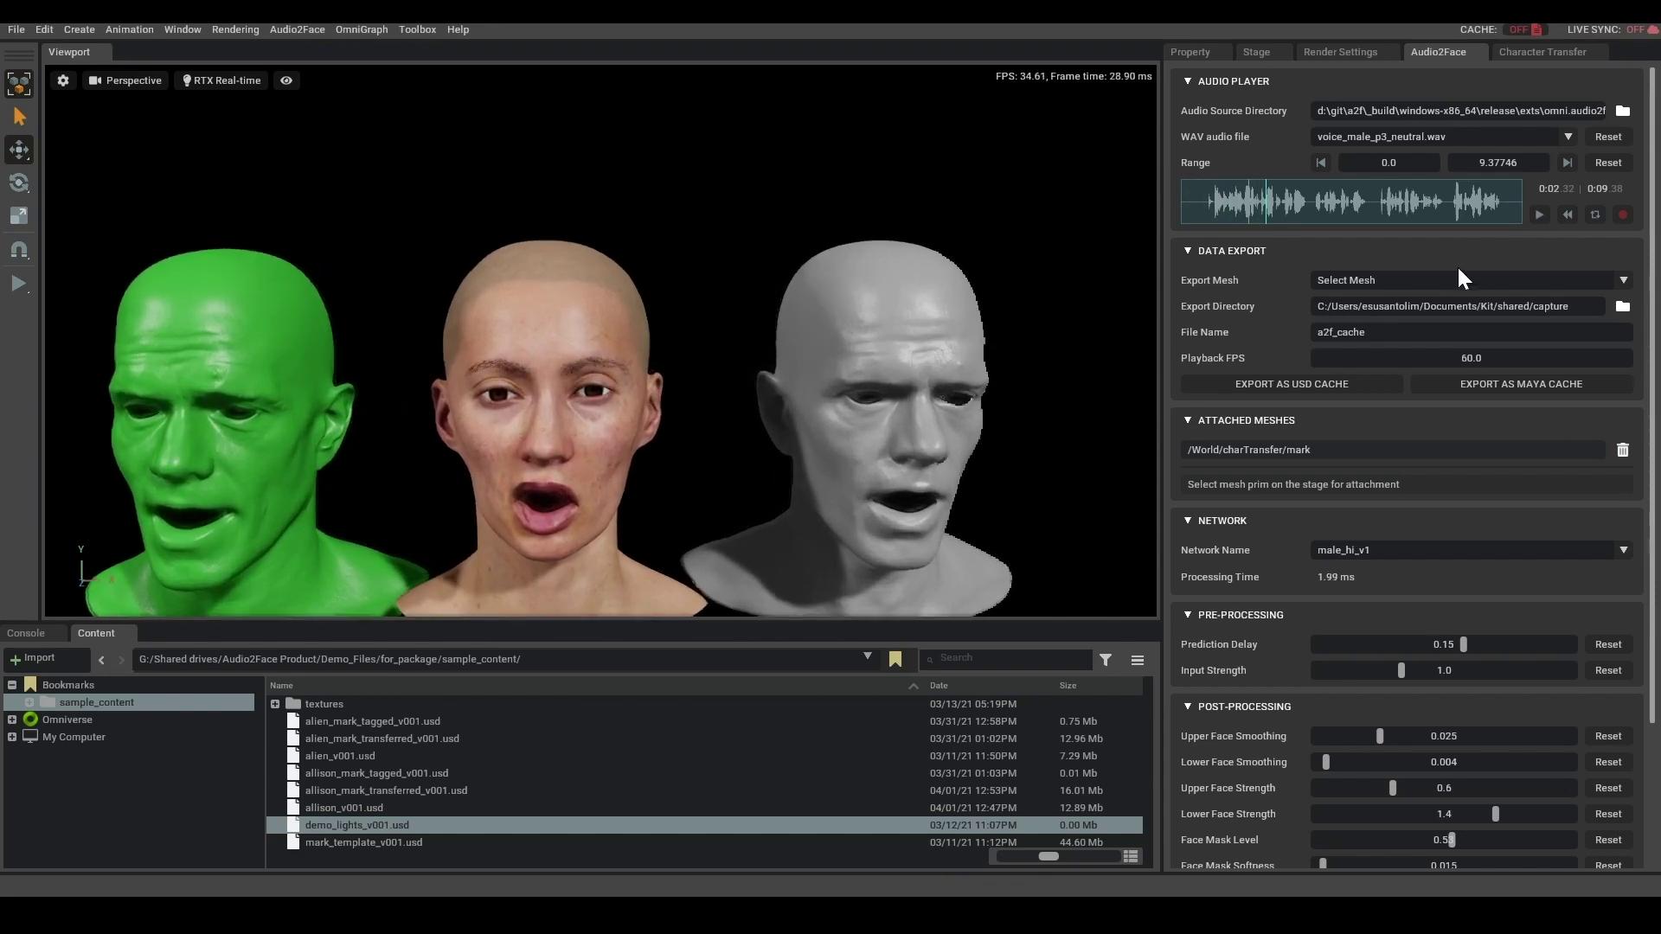
left_click_drag(1403, 199, 1168, 286)
right_click_drag(958, 396, 467, 415, "alt")
middle_click_drag(862, 496, 856, 459)
scroll(856, 459, "down", 1)
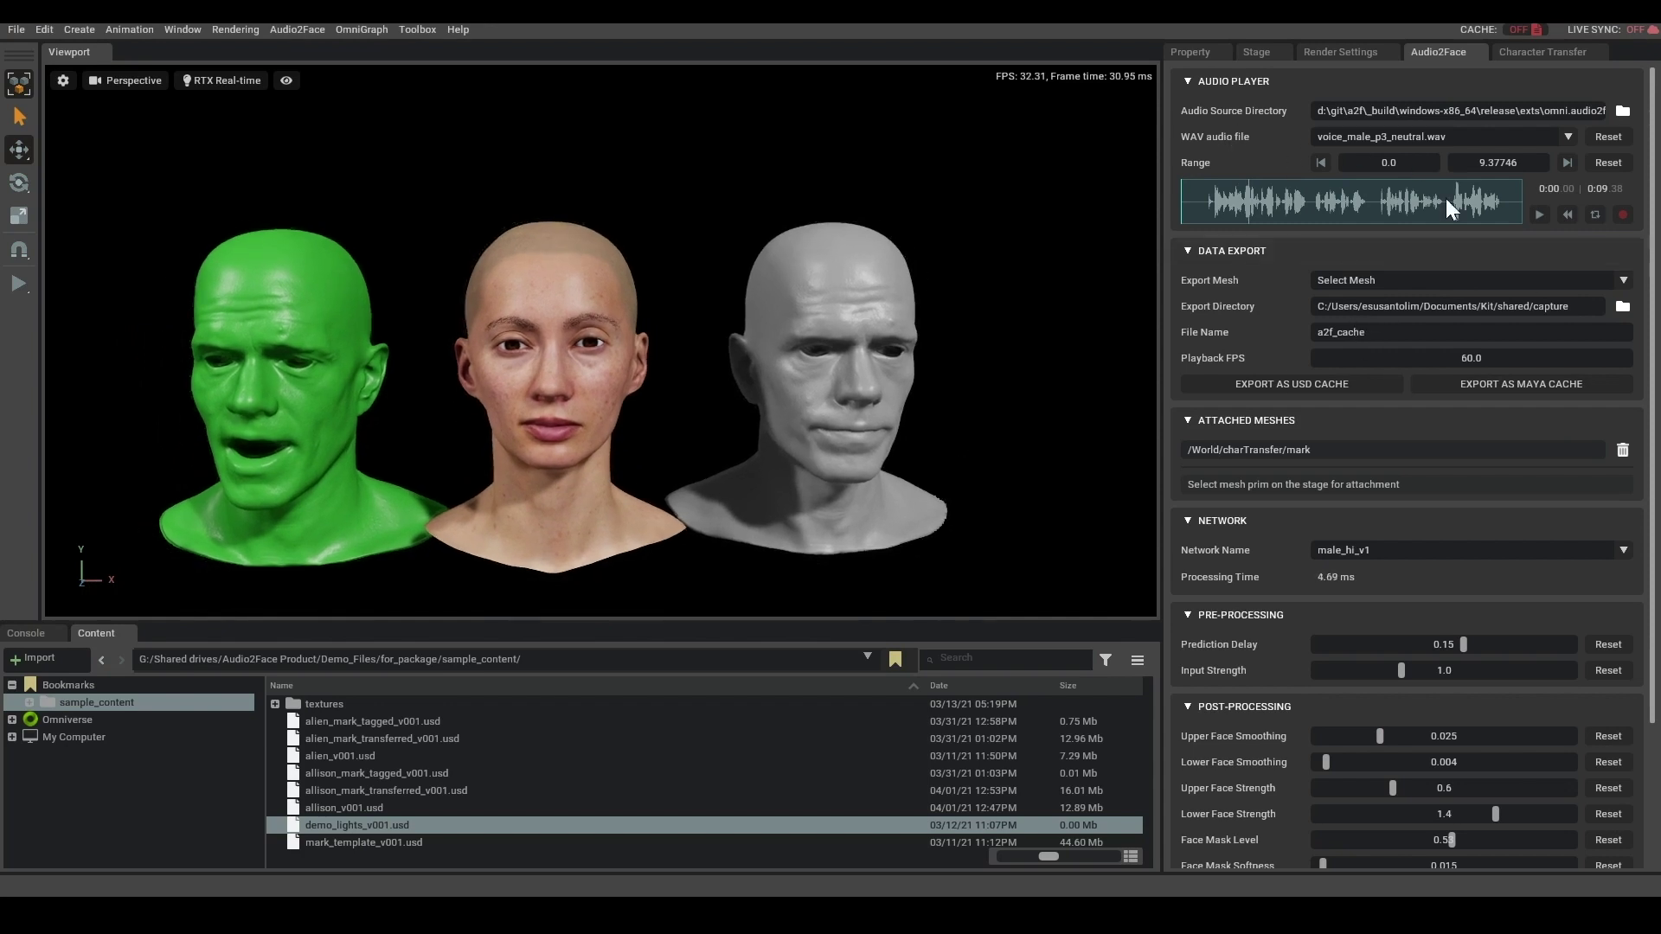
Show the audio player's recording controls and turn on live microphone input.
left_click(1622, 216)
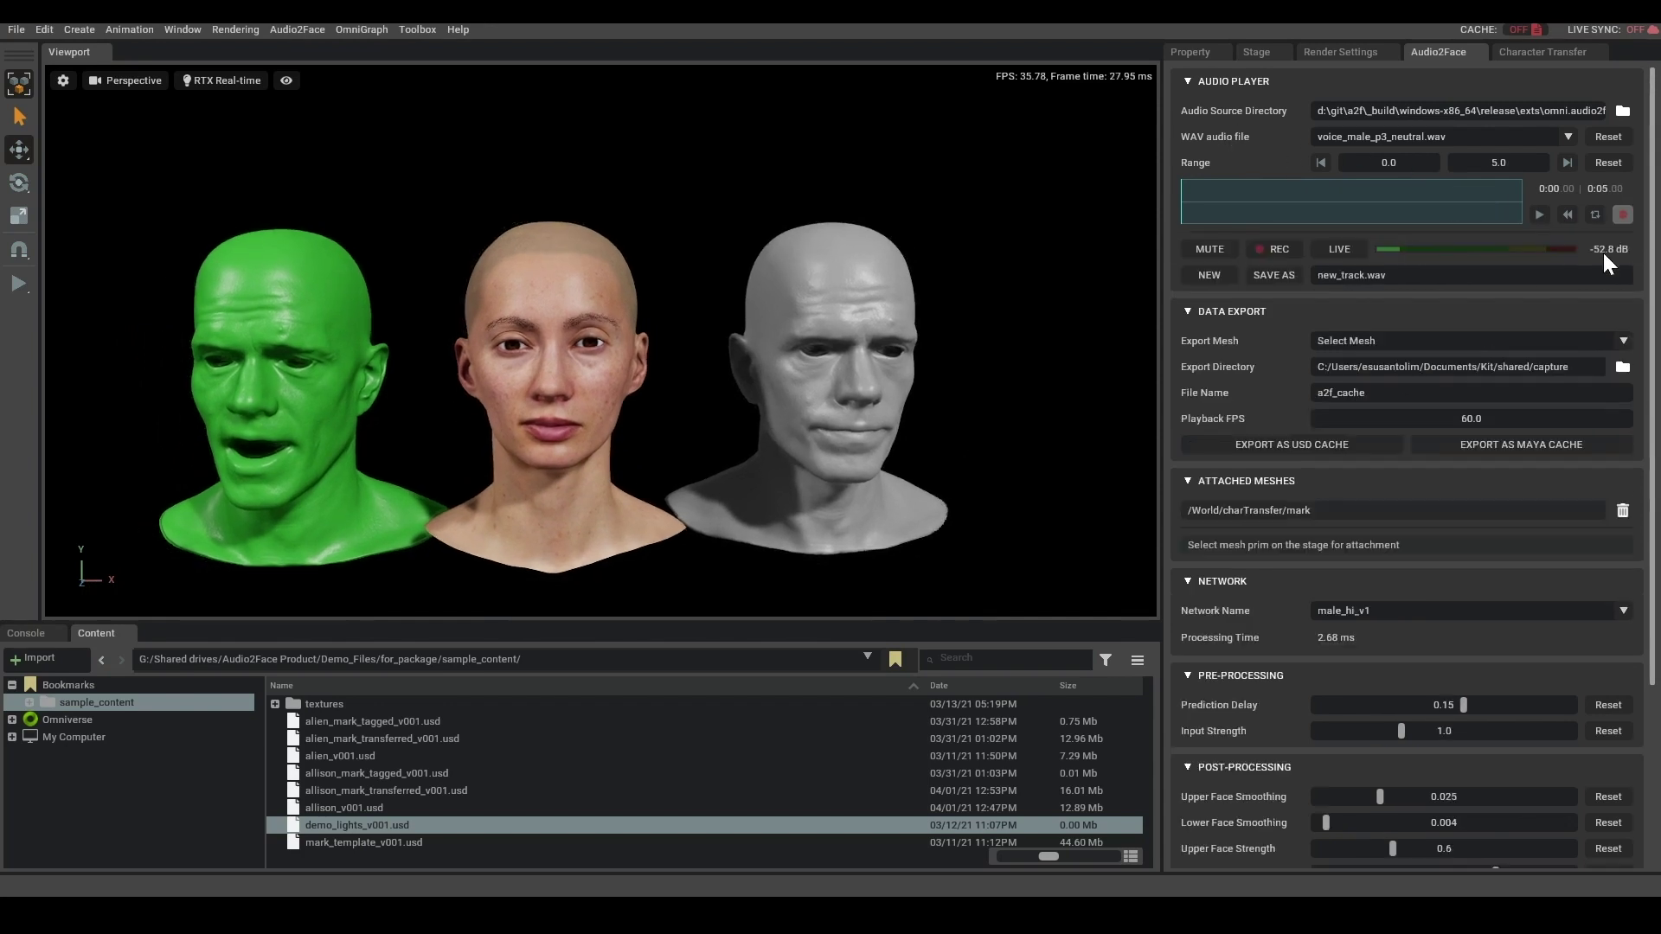
left_click(1336, 248)
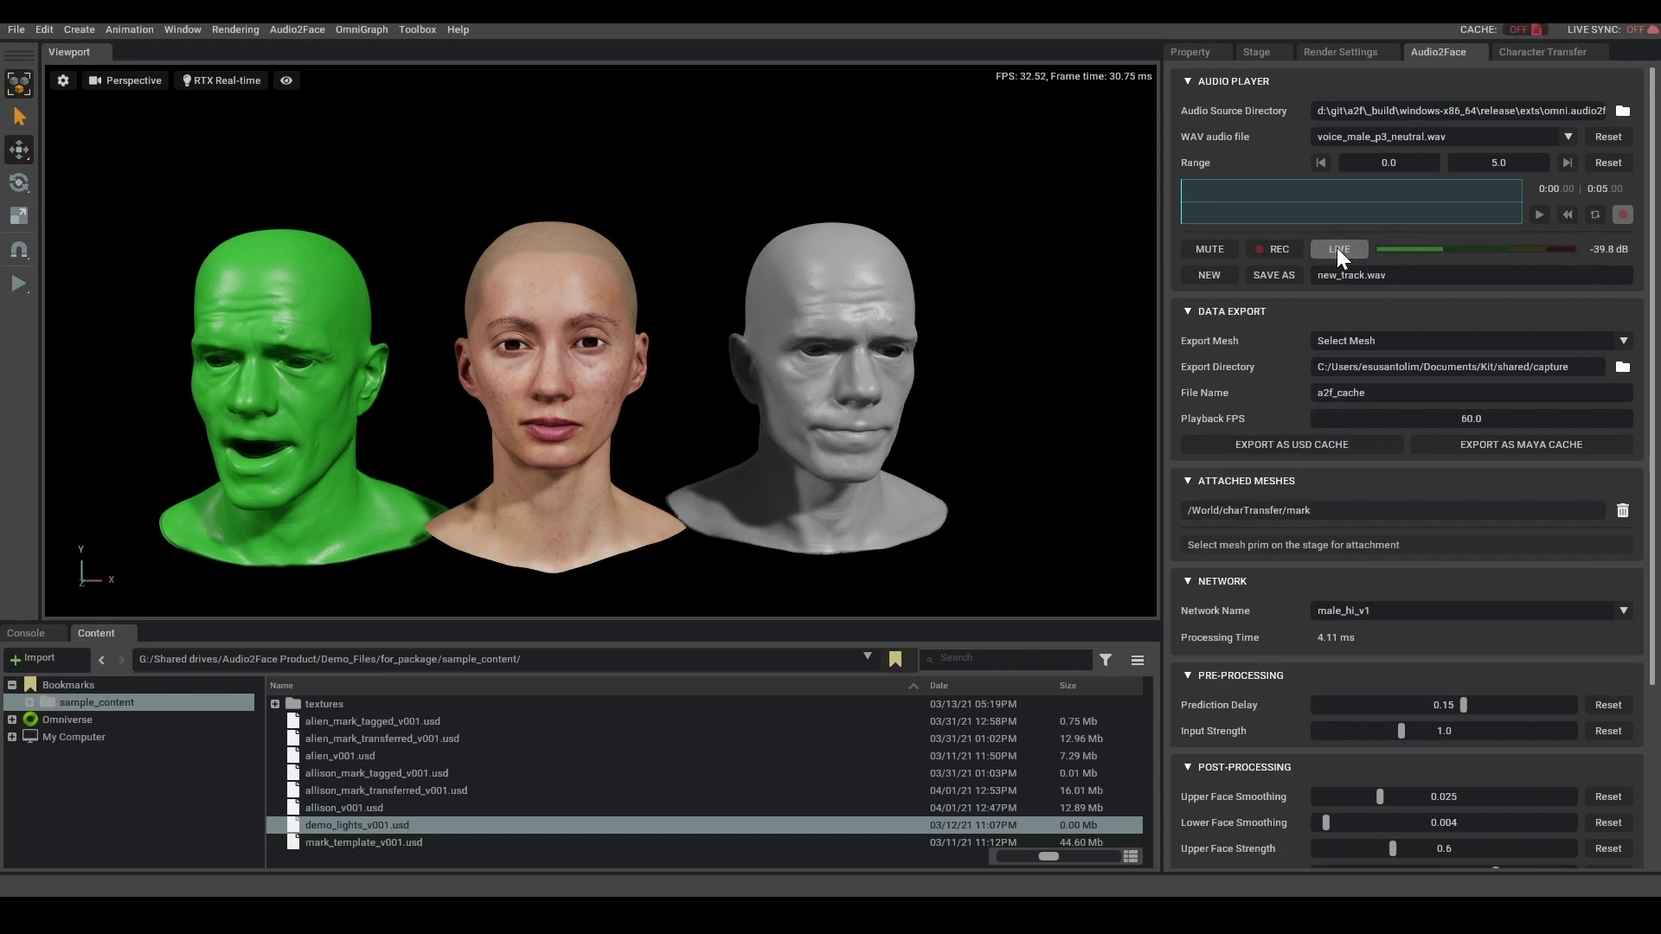